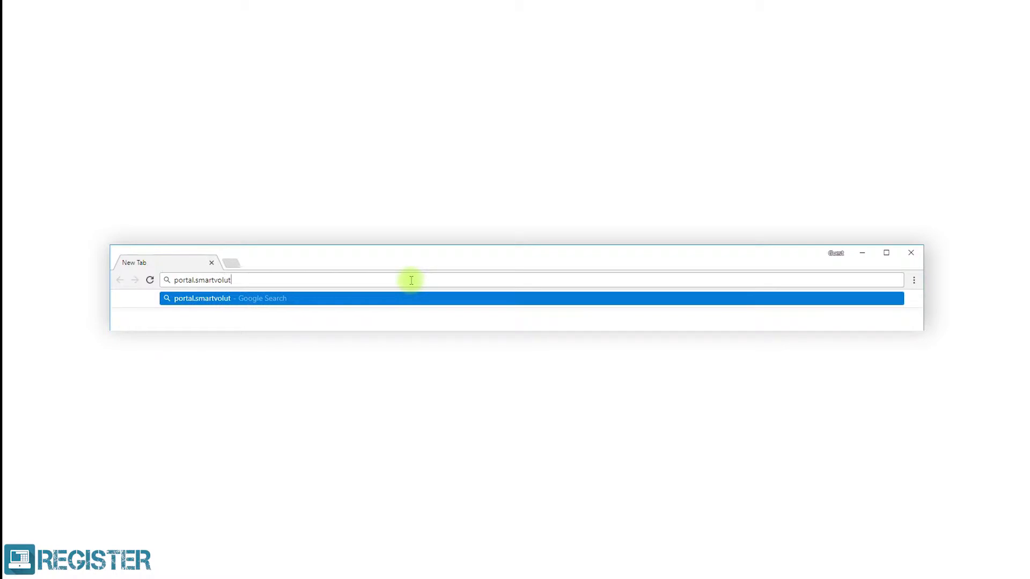
Go to portal.smartvolution.com and sign in with the admin username and password.
type("com")
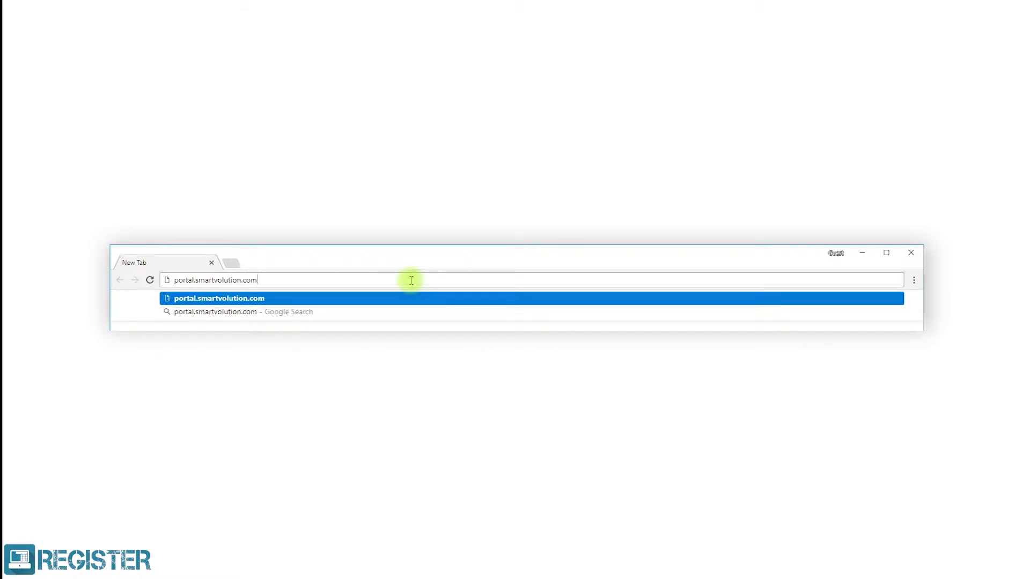
key("Return")
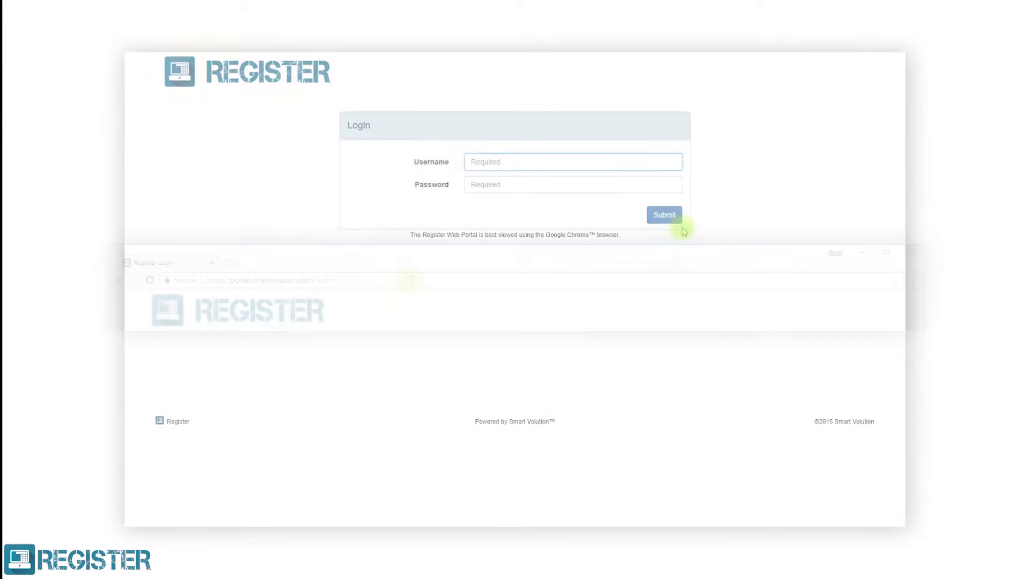
left_click(647, 163)
type("admin@mycompany.com")
left_click(632, 186)
type("password")
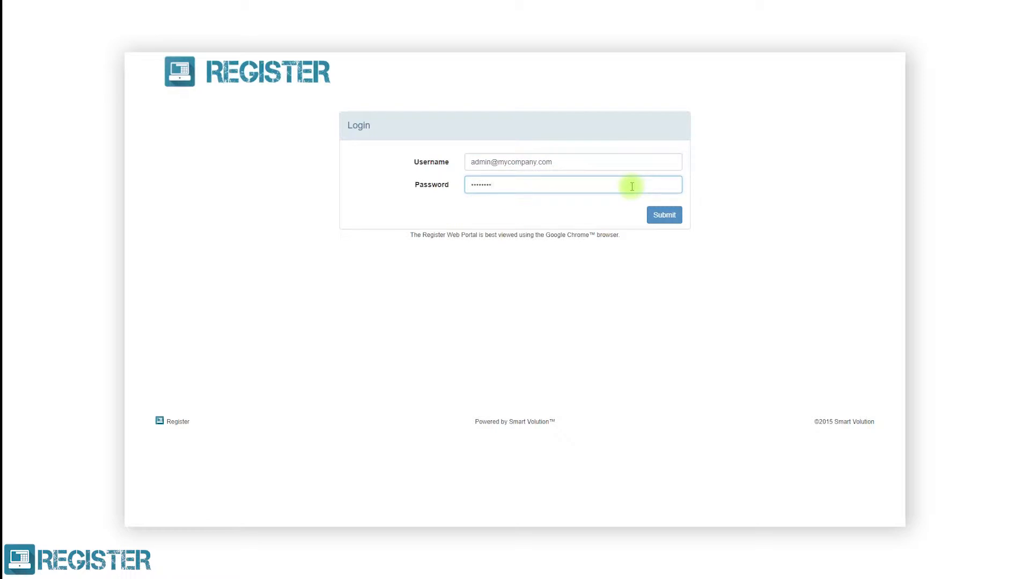
left_click(660, 213)
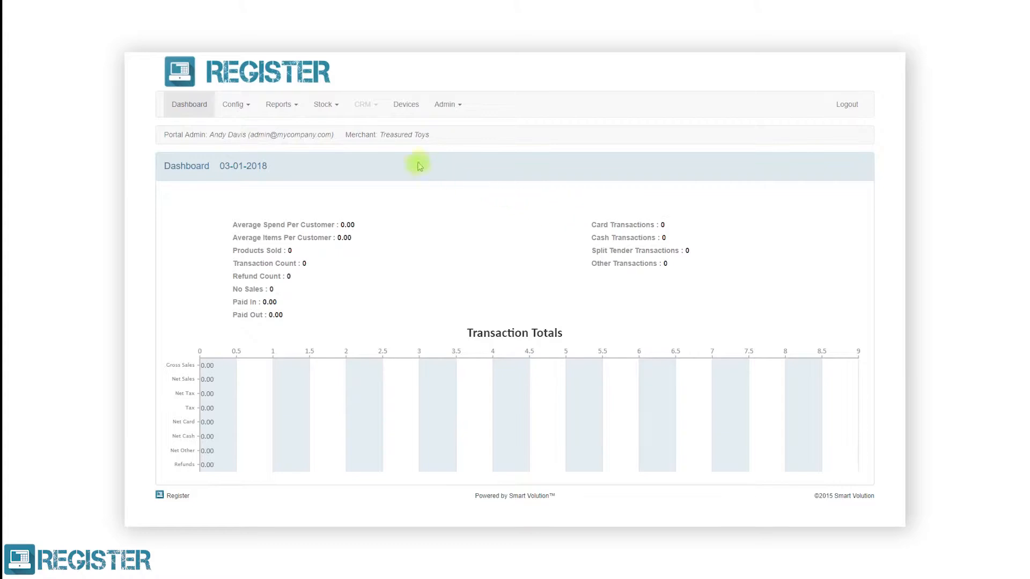
Create a new profile named 'Till Settings' from Config > Profiles.
left_click(245, 107)
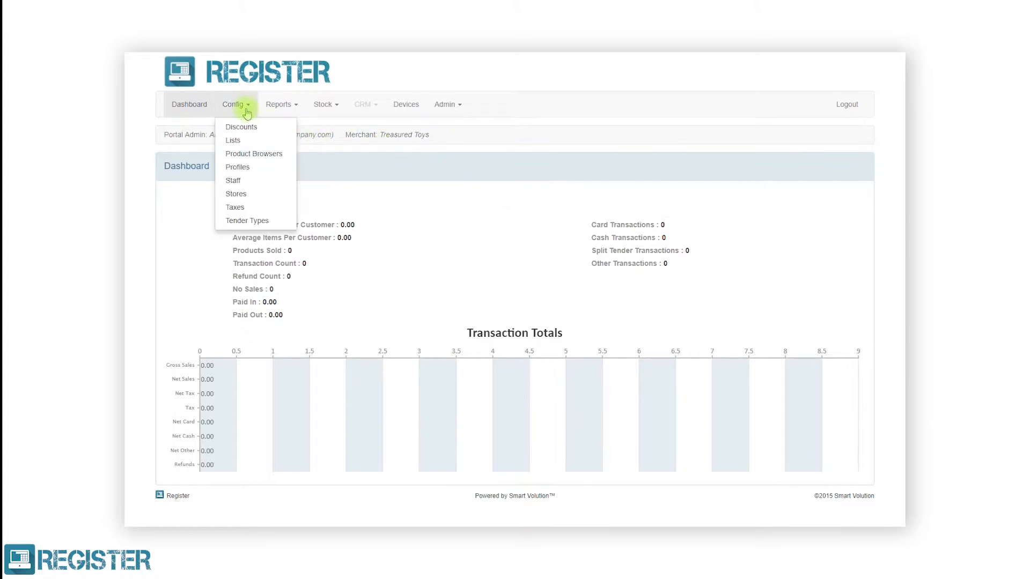
left_click(245, 167)
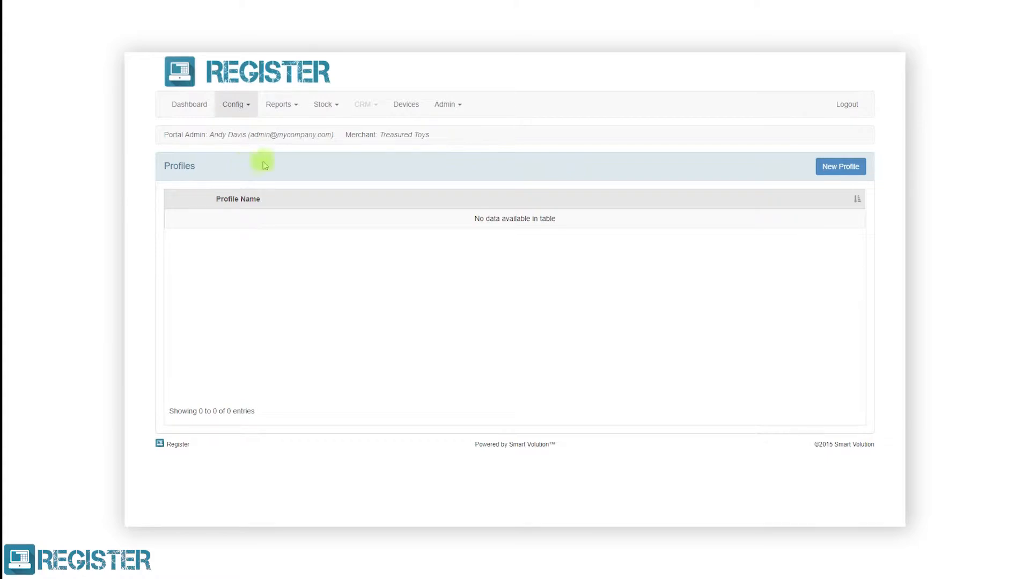
left_click(835, 167)
type("Till Settings")
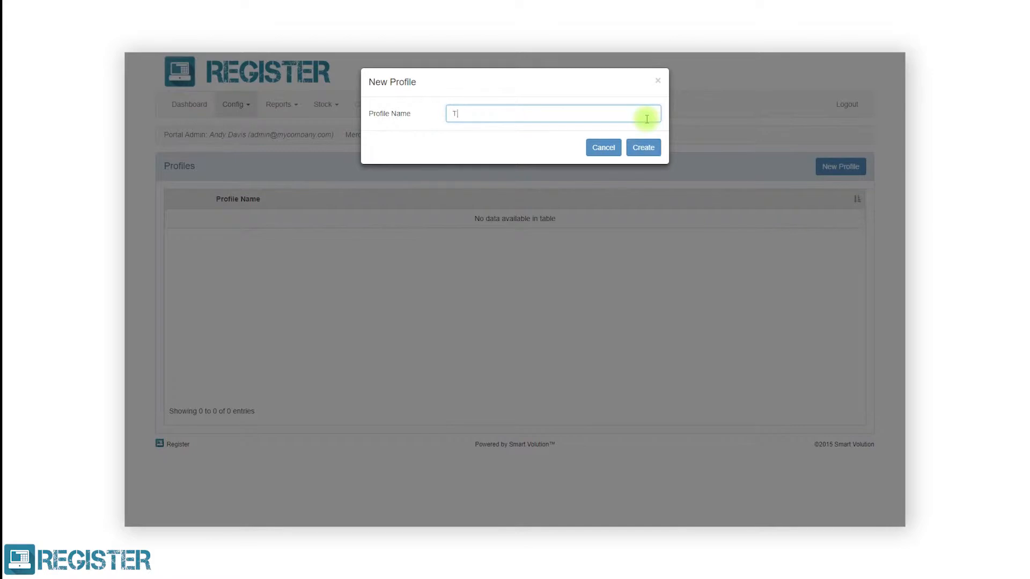
left_click(643, 146)
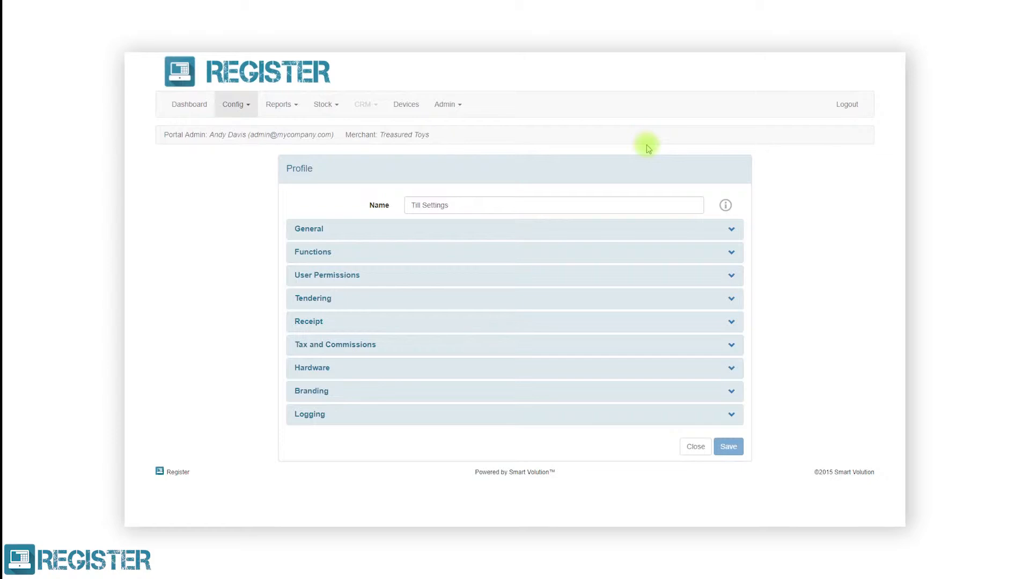
In General, set registers to update on start day and turn on the extended browser.
left_click(654, 230)
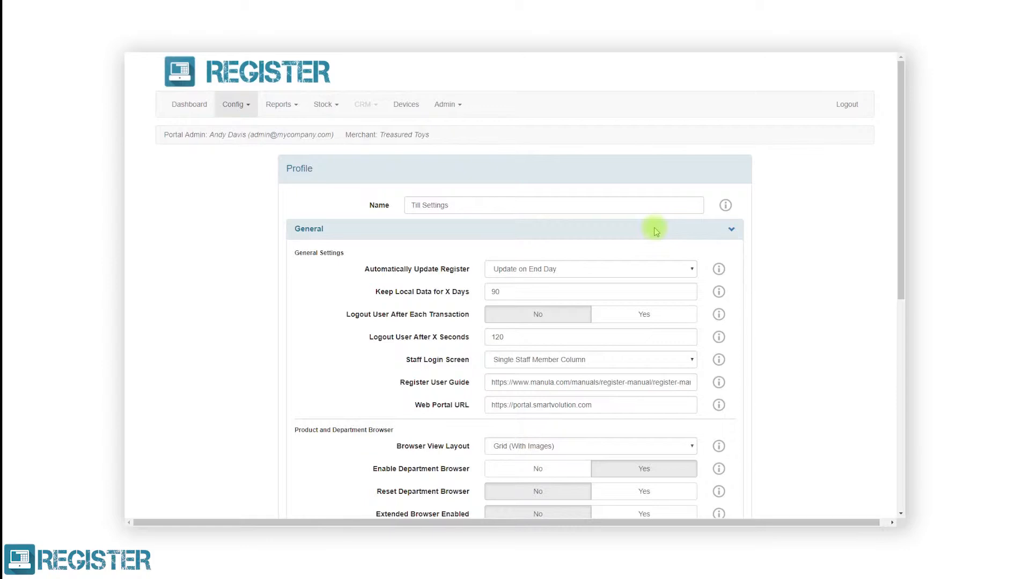
scroll(655, 231, "down", 2)
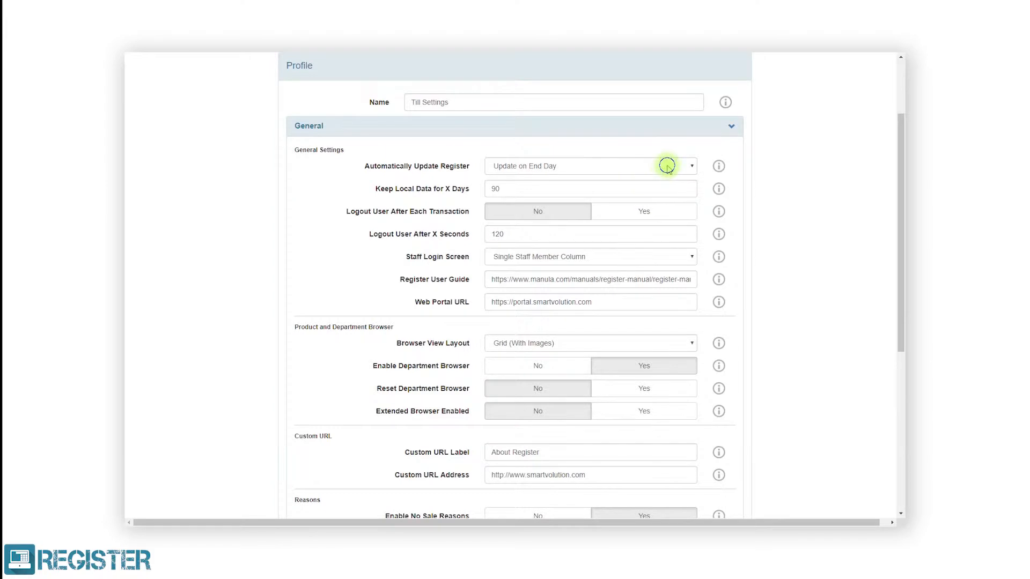
left_click(667, 166)
left_click(653, 193)
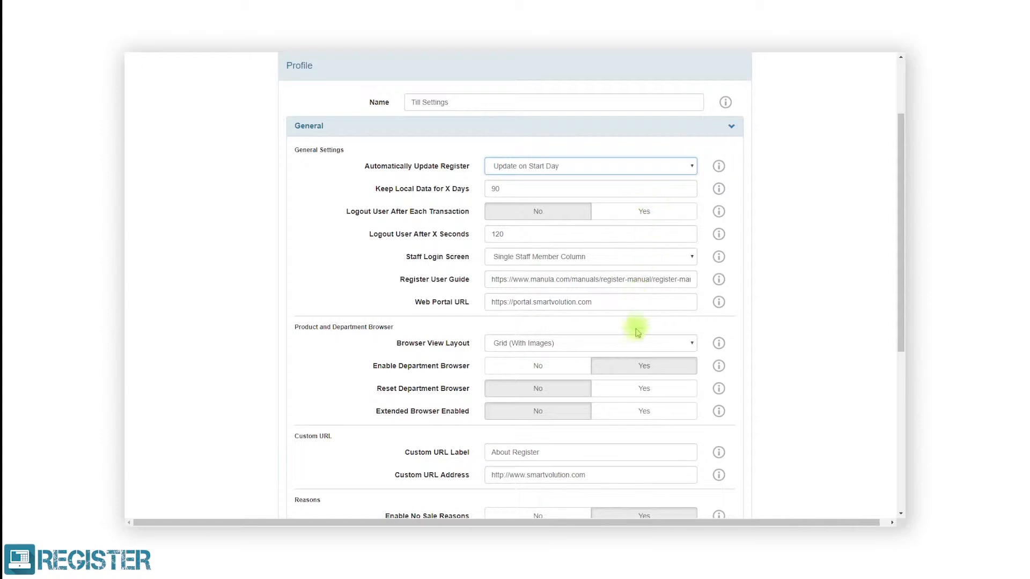
left_click(626, 412)
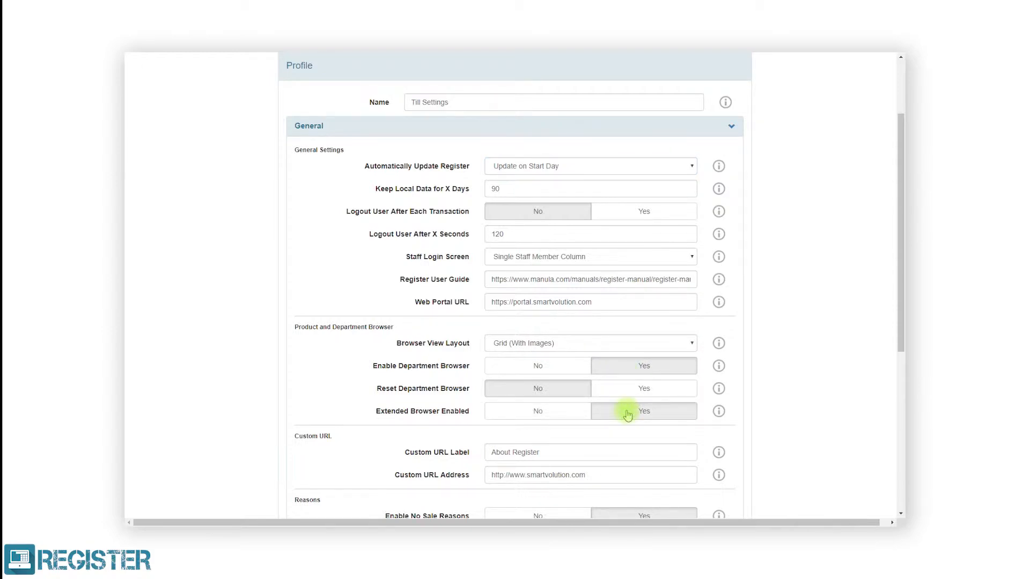
scroll(627, 413, "down", 3)
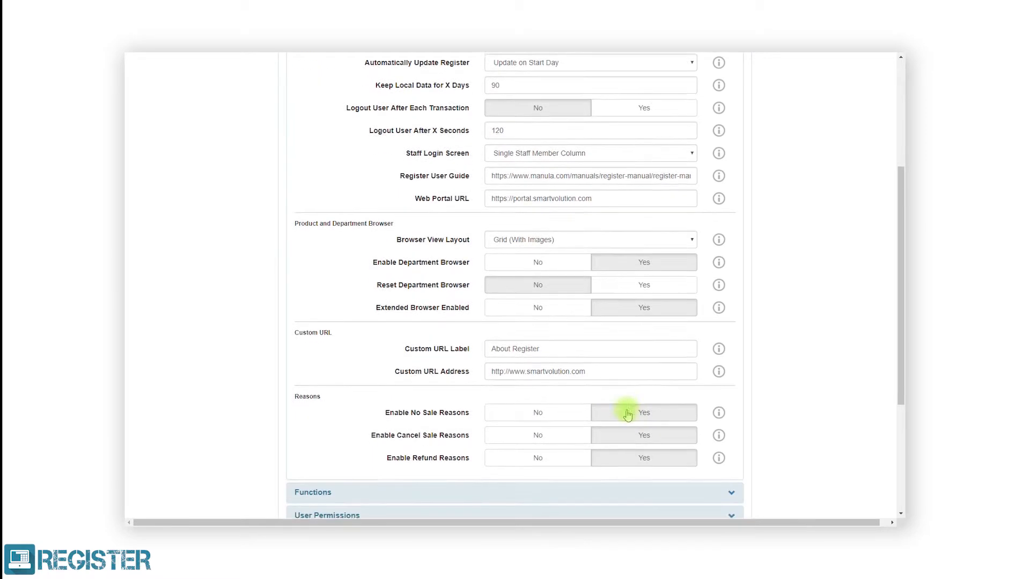
left_click(636, 301)
key("BackSpace")
key("BackSpace")
key("BackSpace")
key("BackSpace")
key("BackSpace")
key("BackSpace")
key("BackSpace")
key("BackSpace")
key("BackSpace")
key("BackSpace")
key("BackSpace")
key("BackSpace")
key("BackSpace")
key("BackSpace")
type("My Site")
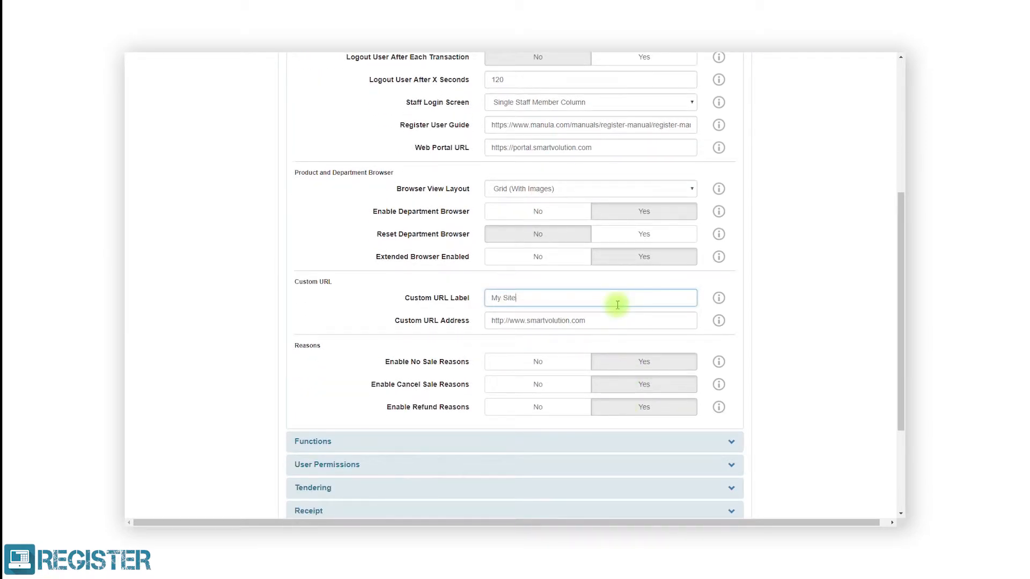
left_click_drag(614, 320, 490, 321)
type("www.mysite.com")
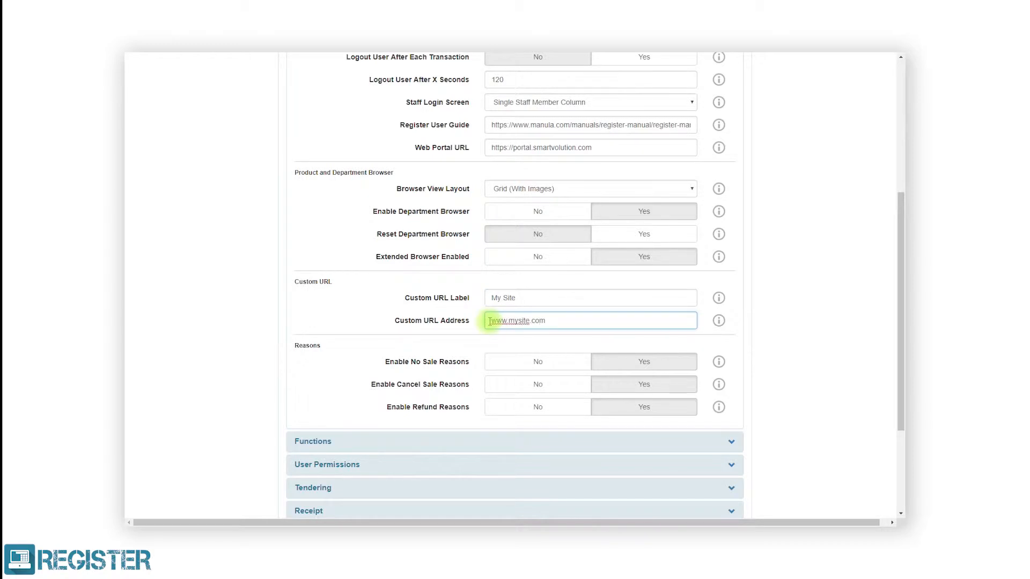
scroll(489, 321, "down", 3)
left_click(515, 288)
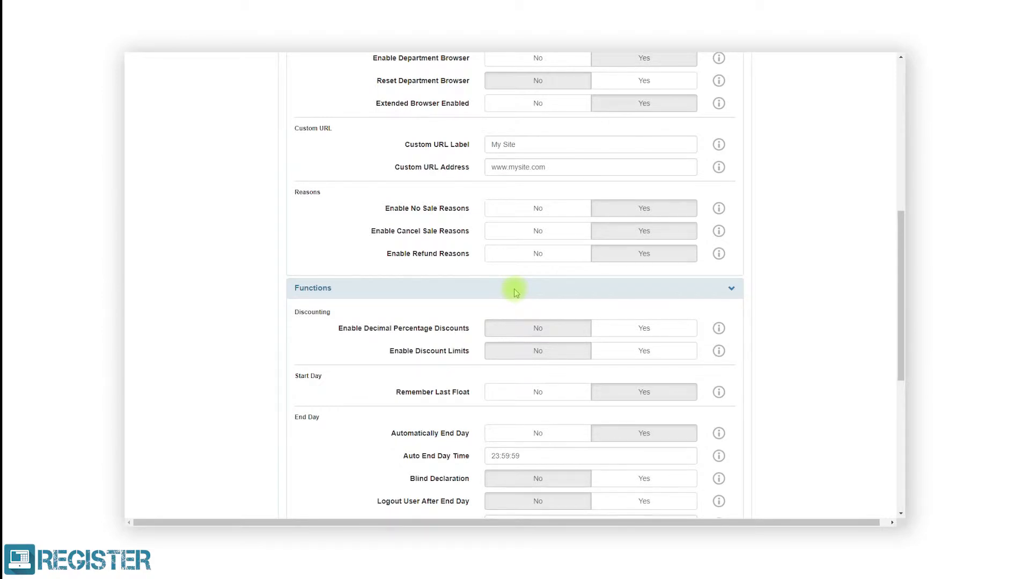
Turn on discount limits, with a percentage limit of 50 and a price limit of 25.
scroll(514, 292, "down", 1)
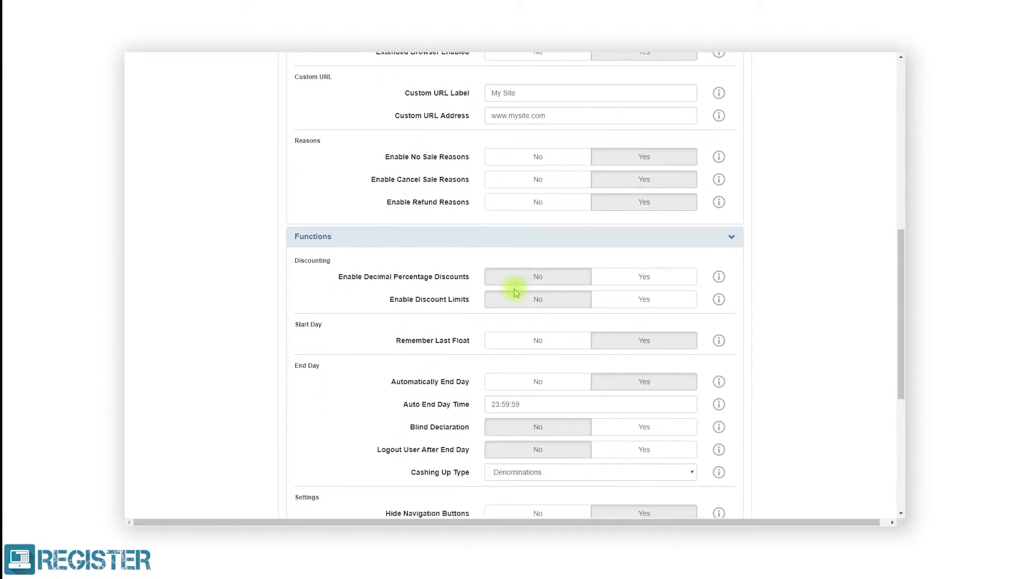
left_click(620, 299)
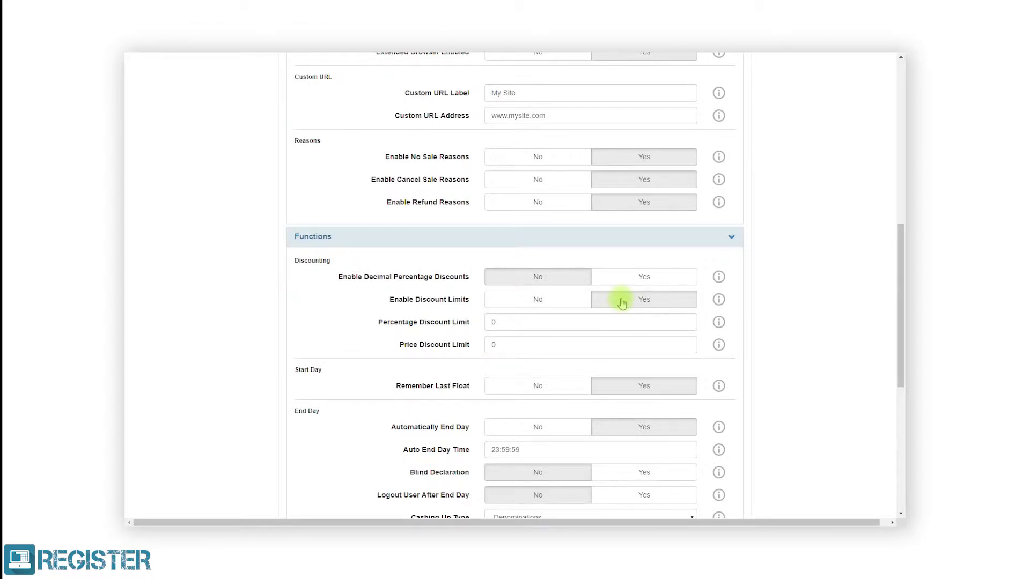
left_click(615, 319)
key("BackSpace")
type("50")
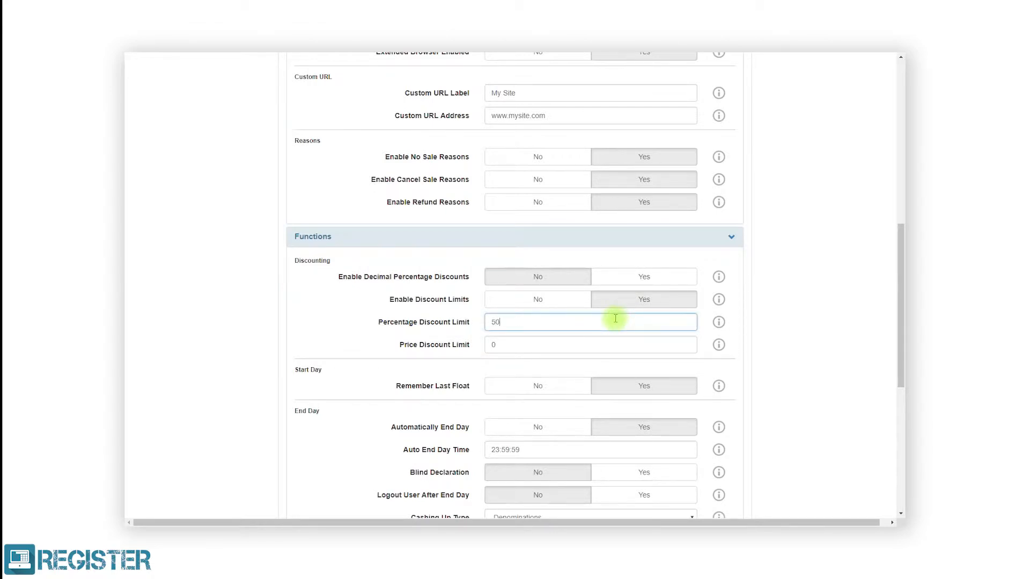
left_click(628, 341)
key("BackSpace")
type("25")
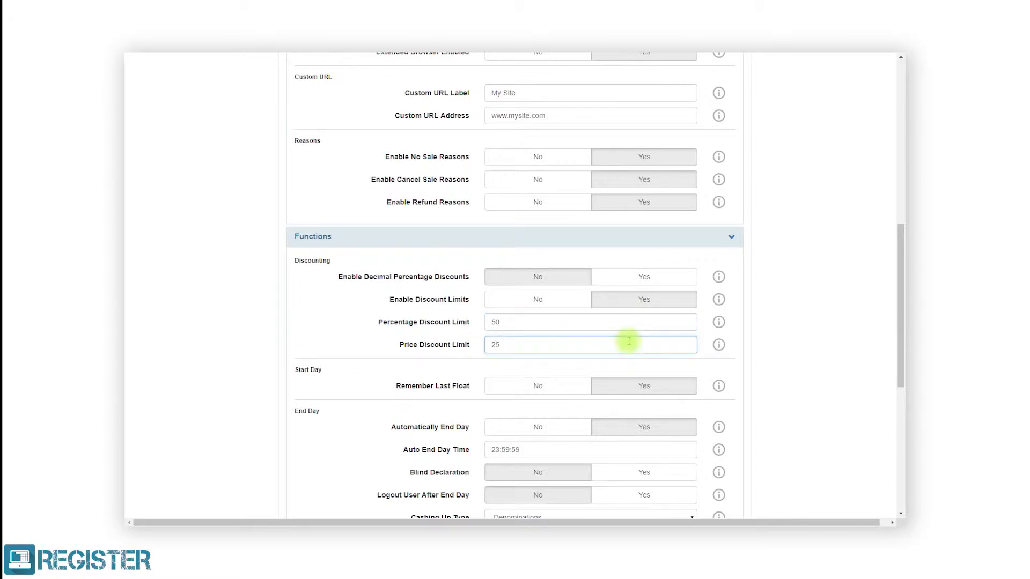
scroll(629, 341, "down", 2)
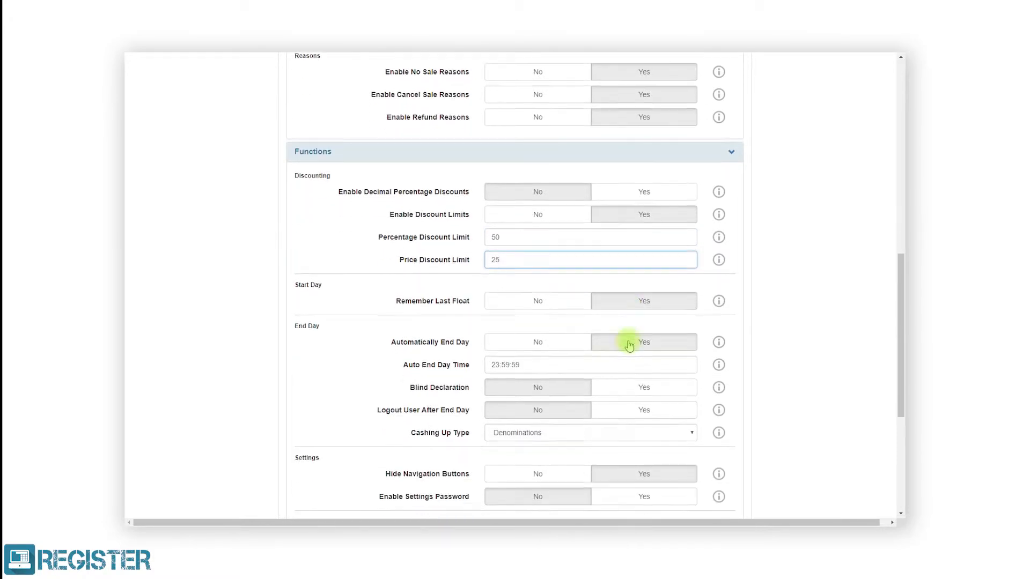
scroll(629, 341, "down", 4)
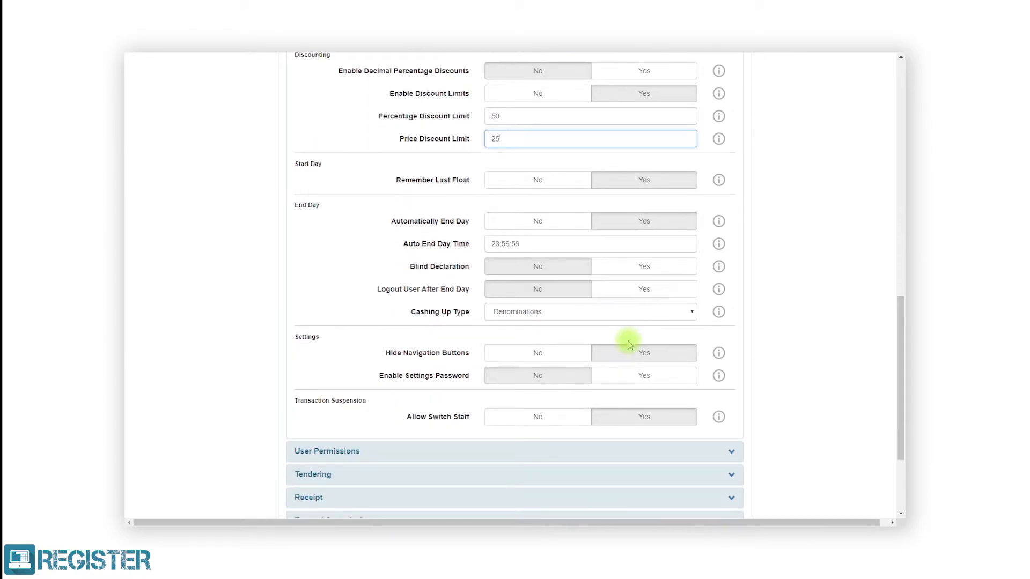
left_click(629, 349)
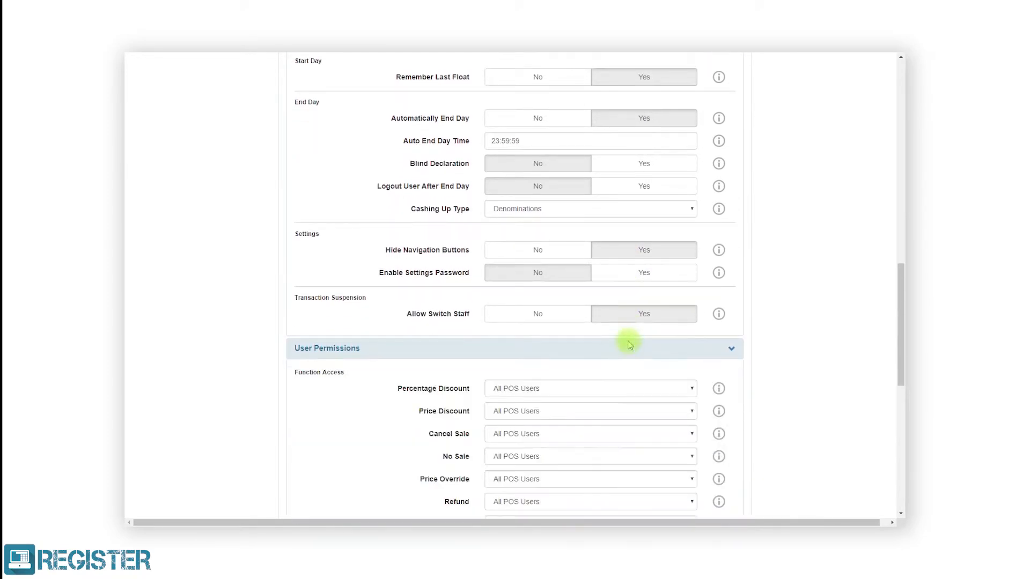
Set Price Override and Refund to require Supervisor Approval.
scroll(629, 344, "down", 2)
scroll(629, 344, "down", 1)
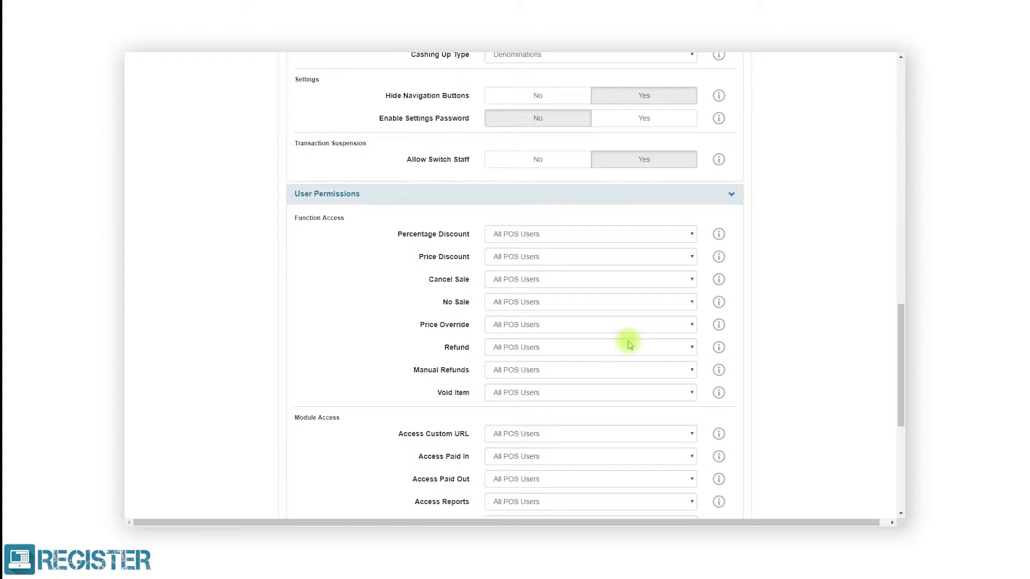
left_click(635, 327)
left_click(634, 357)
left_click(629, 349)
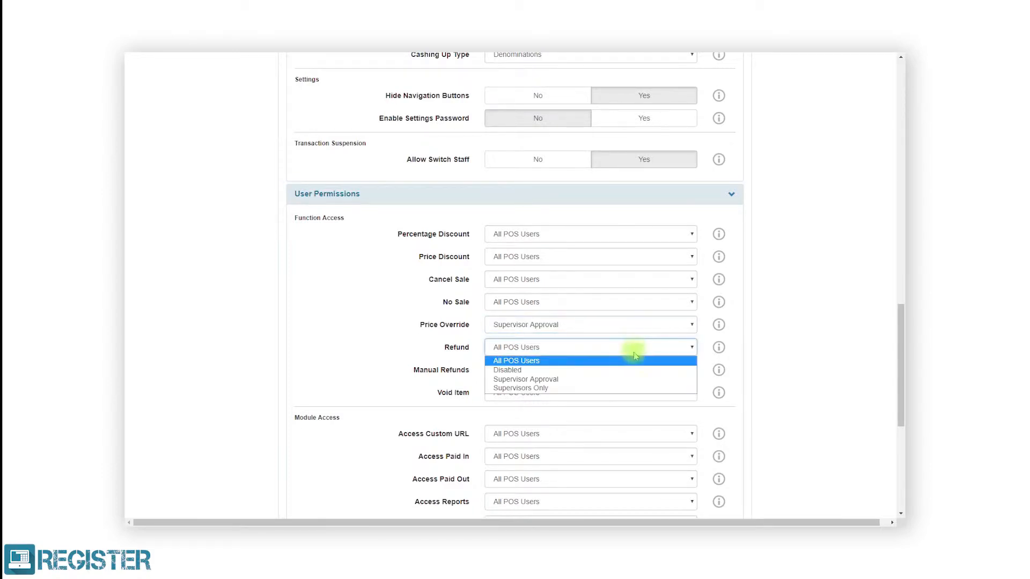
left_click(626, 379)
Restrict Access Paid In and Access Paid Out to Supervisors Only.
scroll(627, 379, "down", 3)
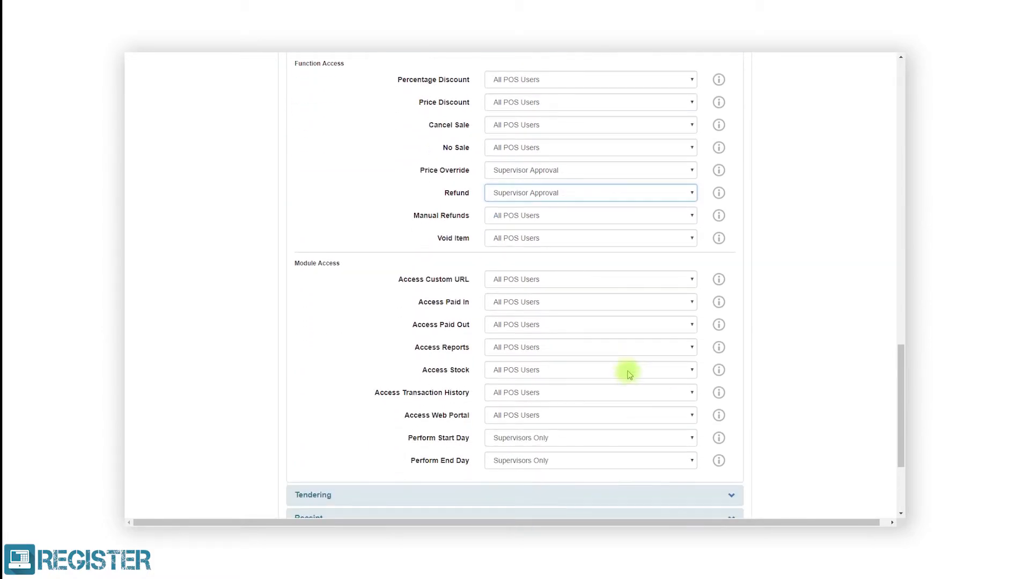
left_click(657, 303)
left_click(654, 326)
left_click(654, 325)
left_click(647, 349)
scroll(648, 348, "down", 3)
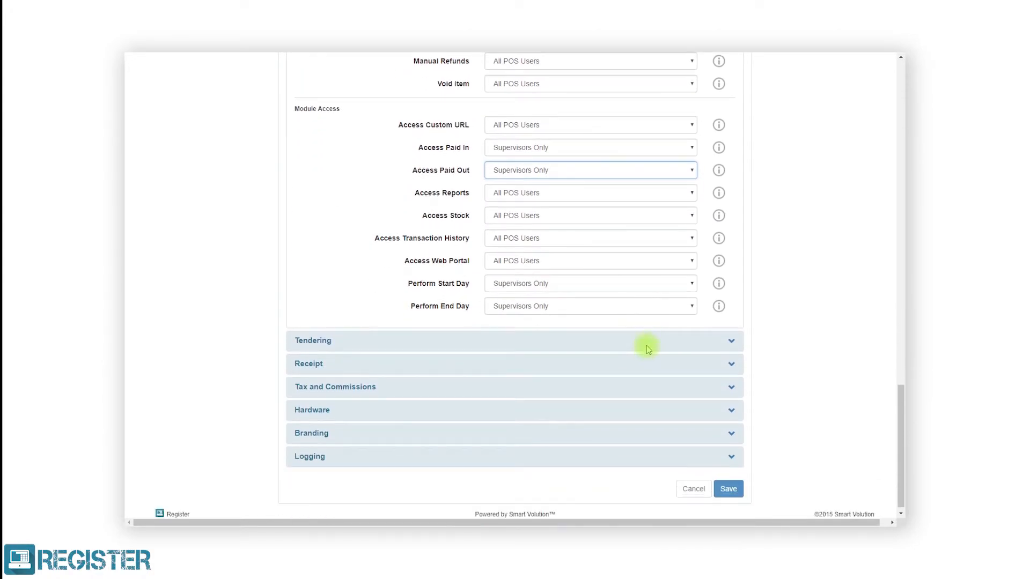
Review Tendering: split payment allowed, CARD tender, and £5, £10, £20 quick tenders.
left_click(648, 349)
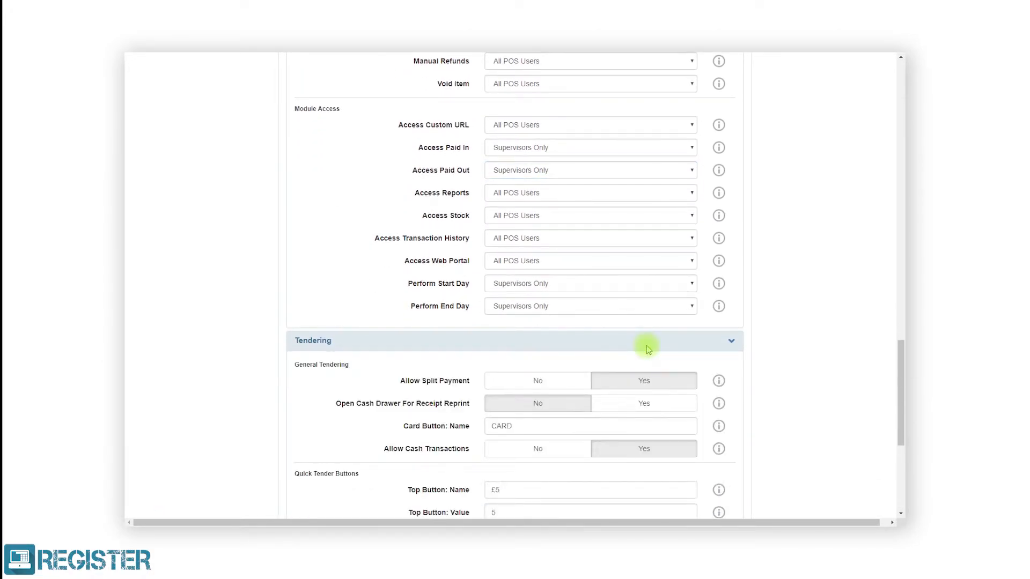
scroll(647, 349, "down", 4)
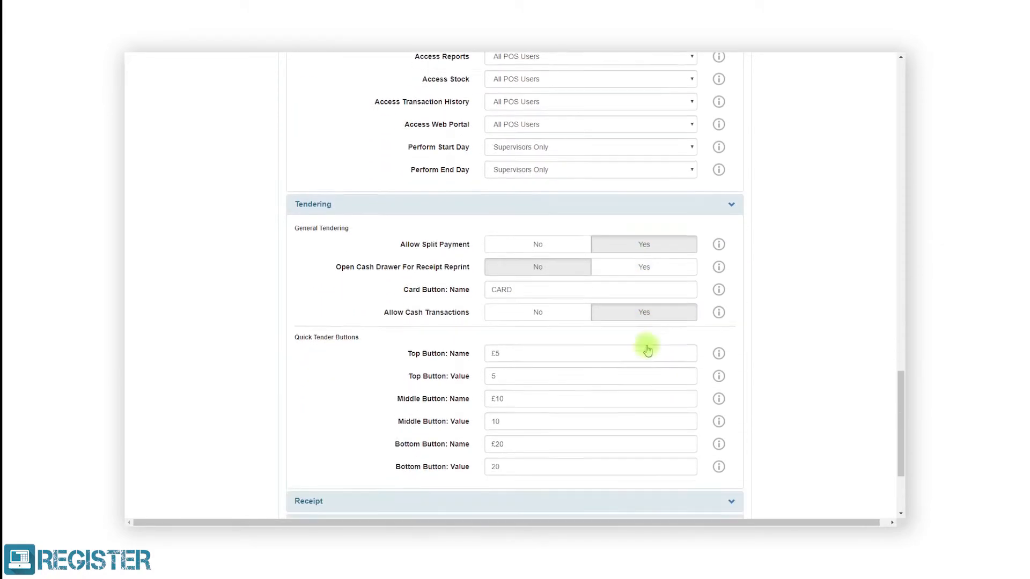
scroll(647, 349, "down", 1)
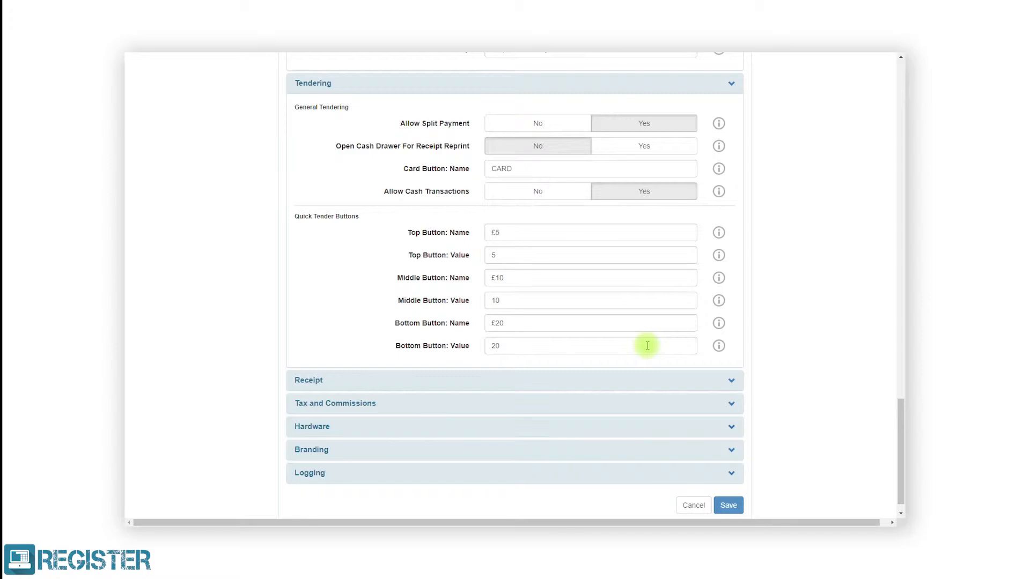
left_click(649, 379)
scroll(648, 380, "down", 4)
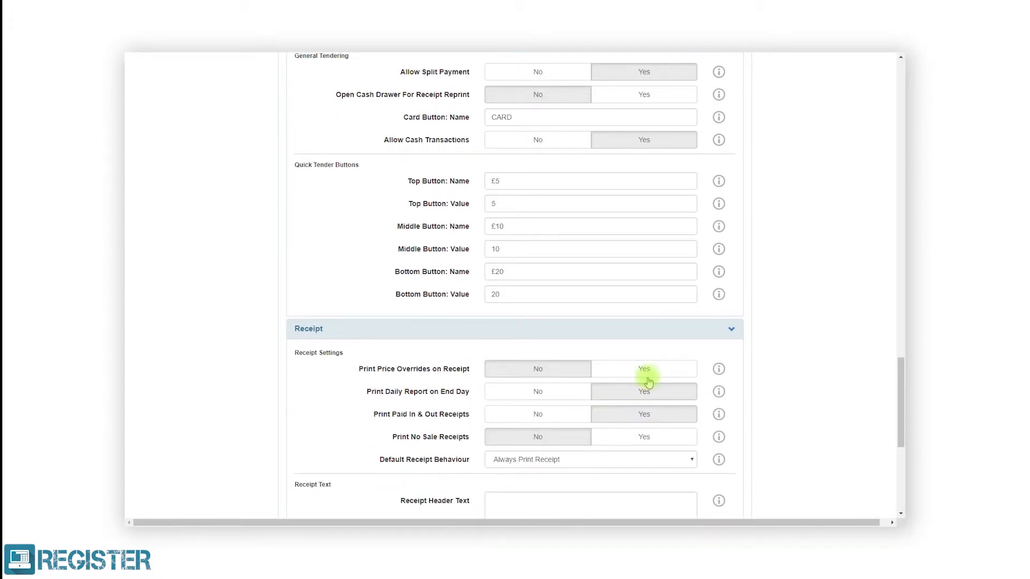
scroll(648, 377, "down", 1)
left_click(649, 373)
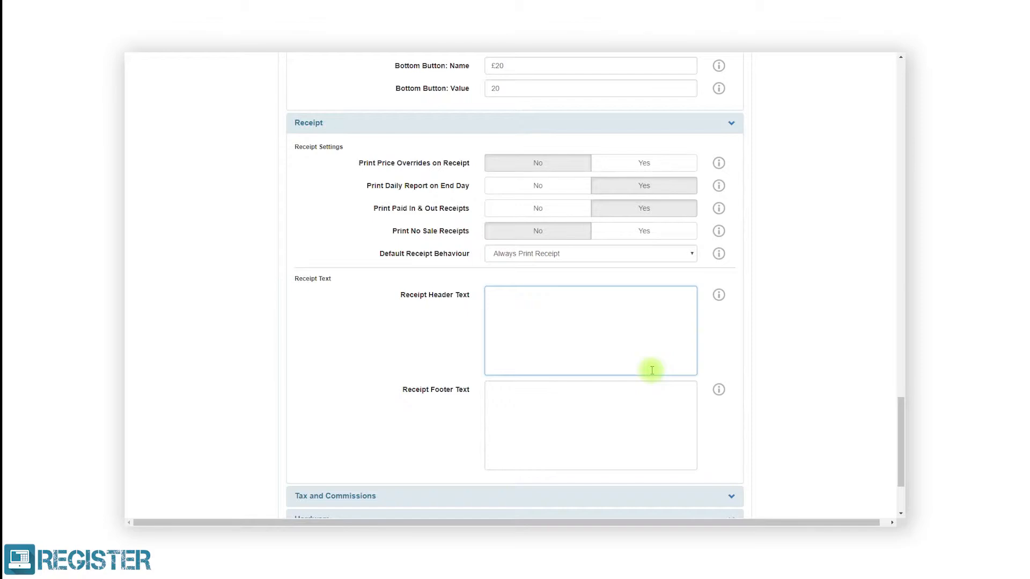
type("C40:Treasured Toys")
key("Return")
type("C40:Regent Street")
key("Return")
type("C40:London")
key("Return")
type("C40:www.mysite.com")
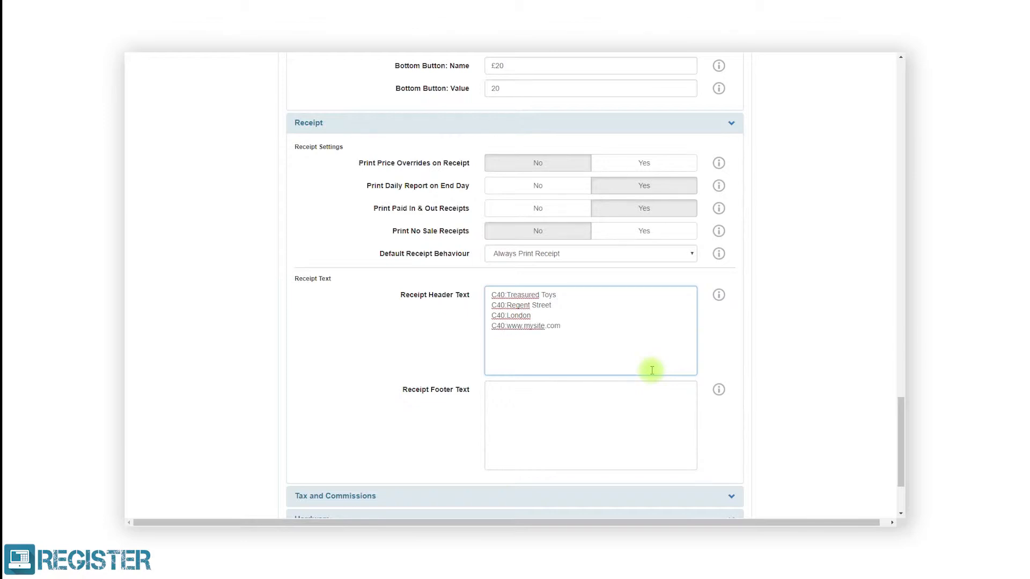
Enter footer lines 'C40:Thank you for shopping with us' and 'C40:We hope to see you soon'.
left_click(648, 398)
type("C40:Thank you for shopping with us")
key("Return")
type("C40:")
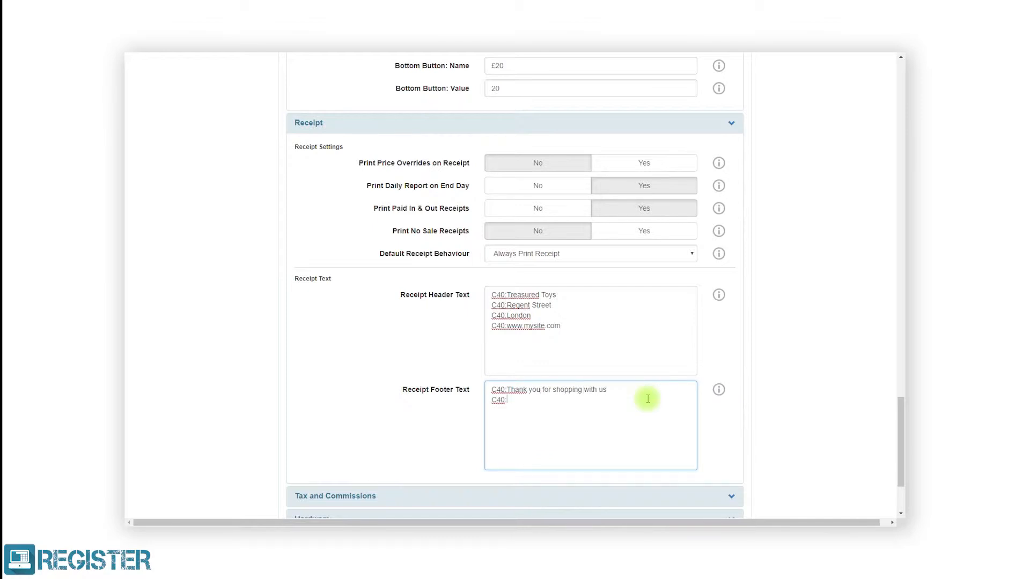
type("We hope to see you soon")
scroll(647, 398, "down", 3)
left_click(647, 398)
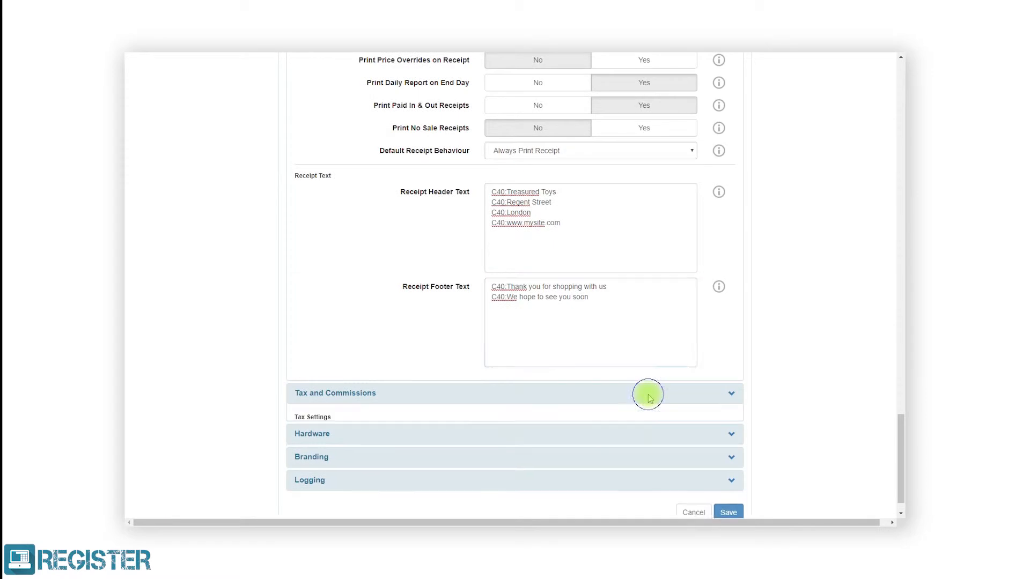
Replace 'Tax' with 'VAT' in the three tax labels, giving Ex VAT, VAT and Net VAT.
scroll(647, 398, "down", 3)
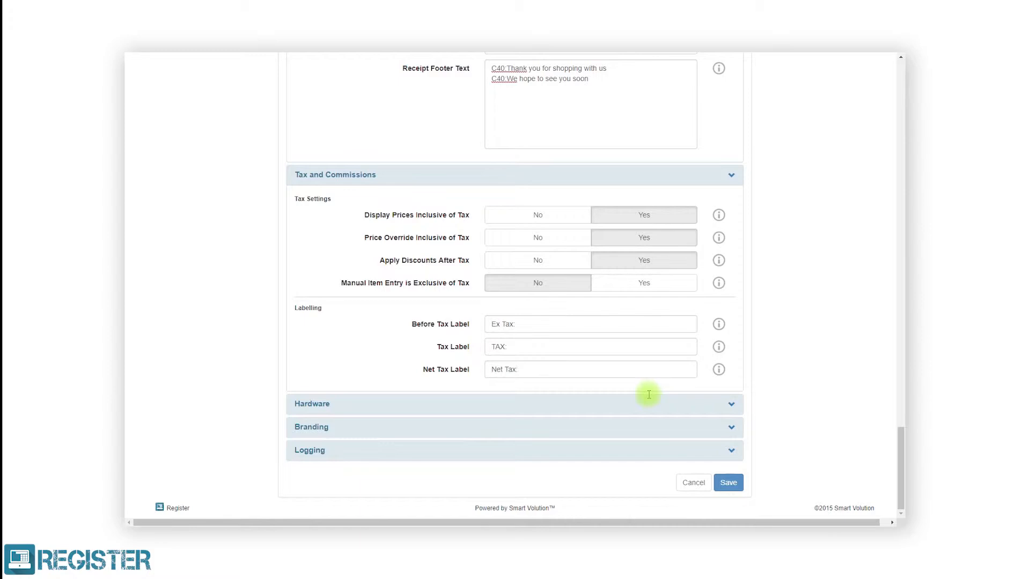
double_click(508, 324)
type("VAT")
double_click(503, 347)
type("VAT")
left_click(515, 369)
double_click(515, 368)
type("VAT")
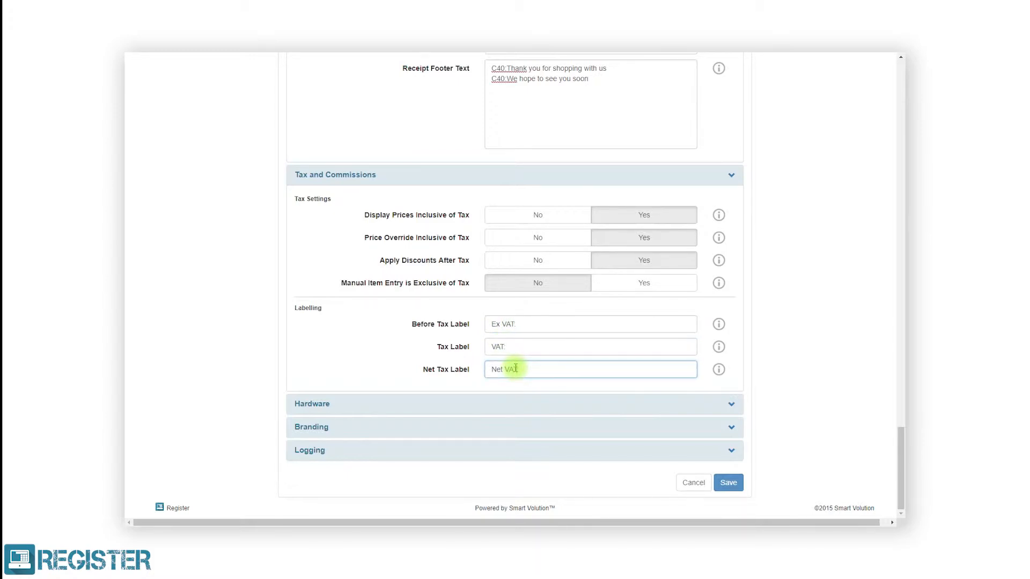
left_click(529, 403)
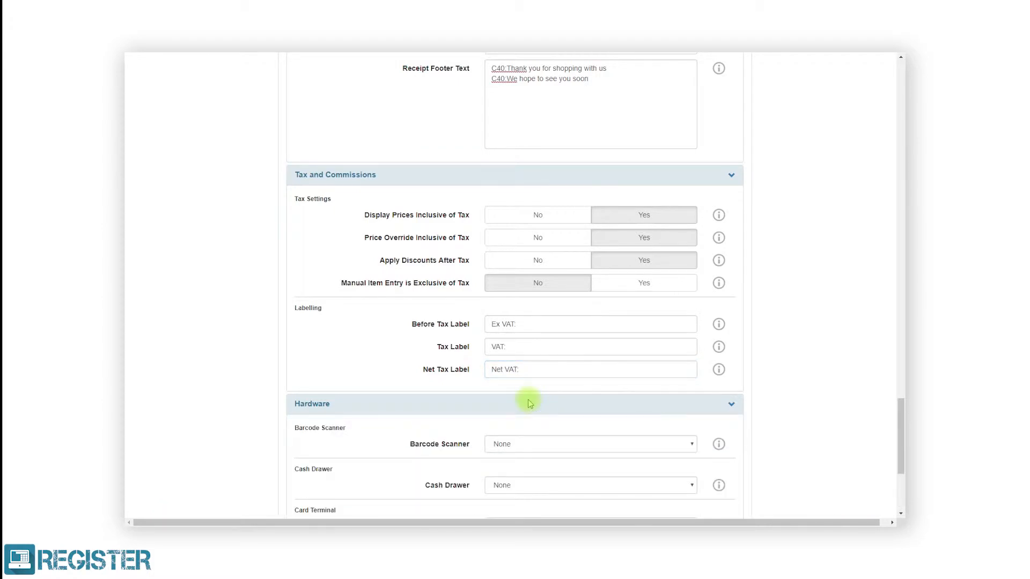
Choose Bluetooth SPP Scanner as the barcode scanner and rename it 'Socket CHS'.
scroll(528, 404, "down", 4)
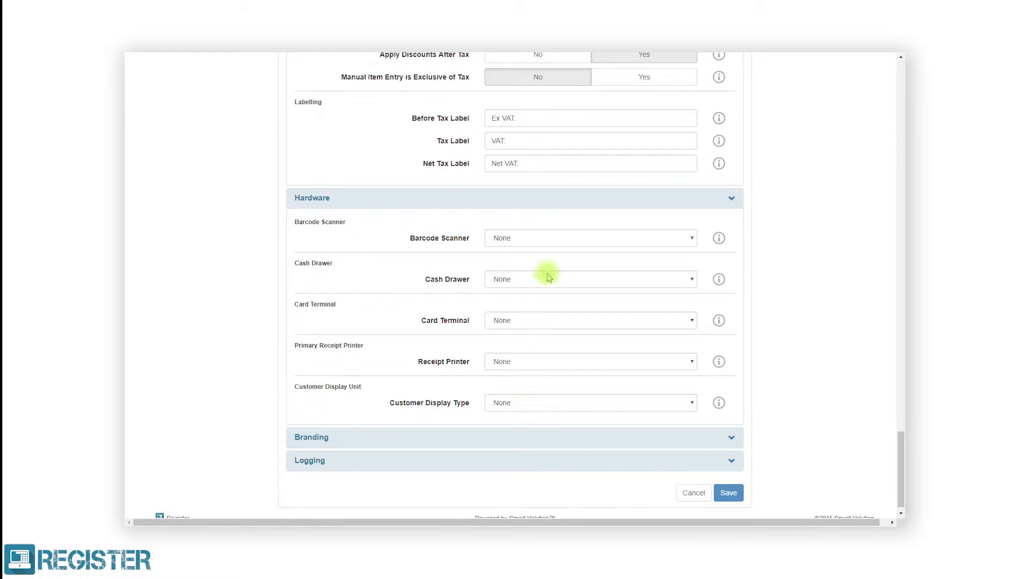
left_click(554, 235)
left_click(557, 252)
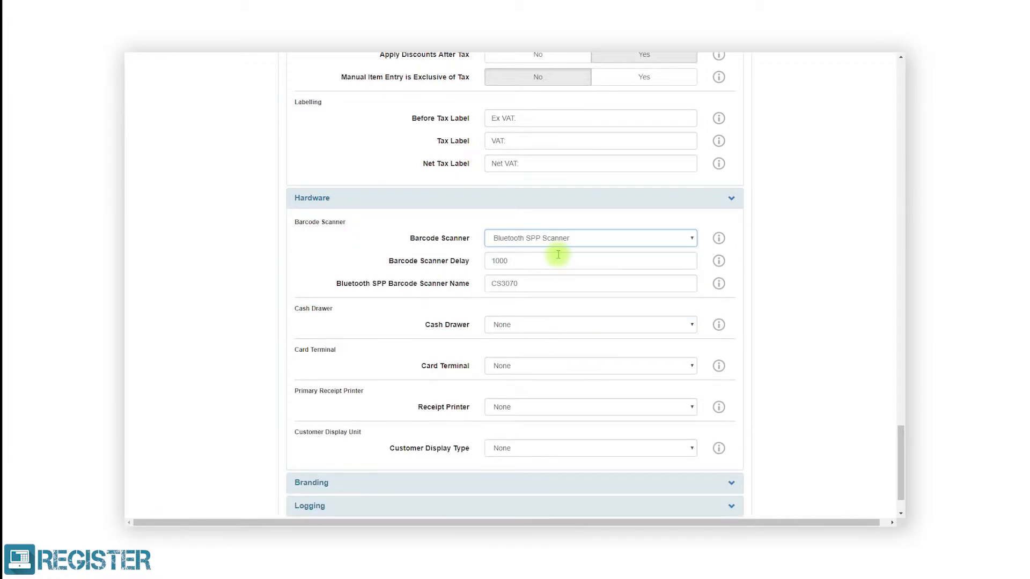
left_click_drag(518, 284, 492, 290)
type("Socket CHS")
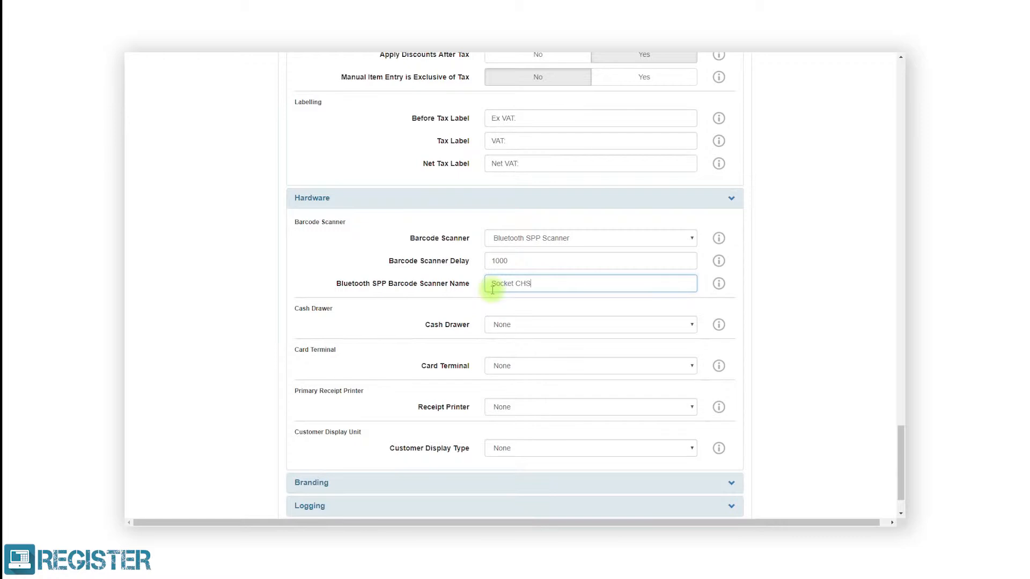
Set Verifone Carbon as cash drawer, opening for card payments, and as card terminal.
left_click(494, 324)
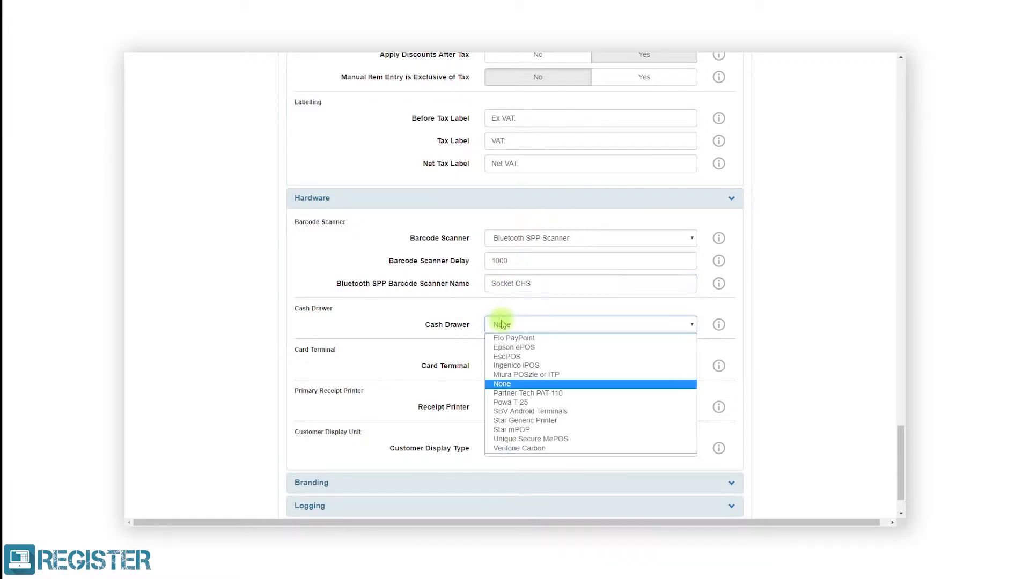
left_click(509, 448)
left_click(616, 346)
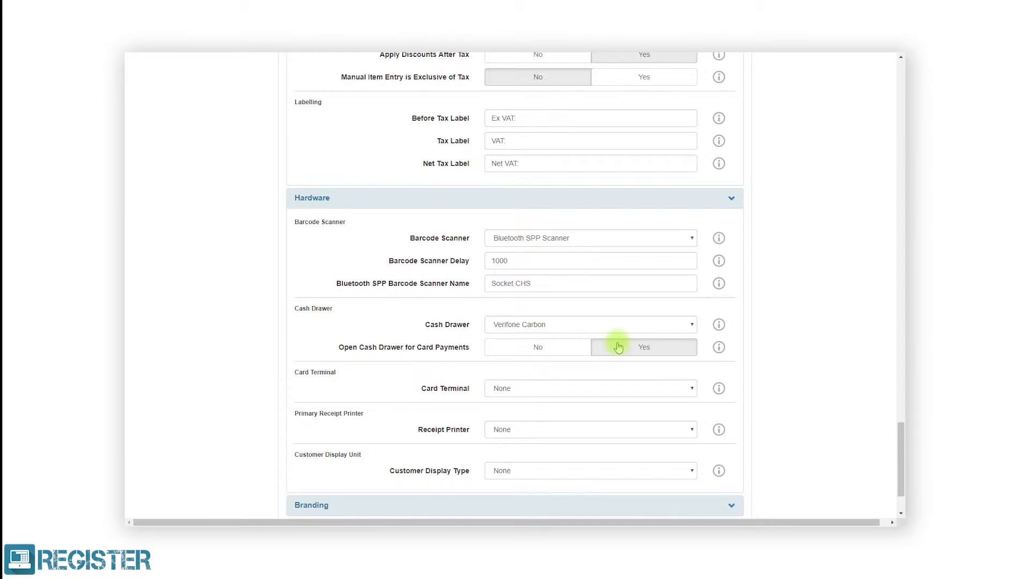
left_click(598, 388)
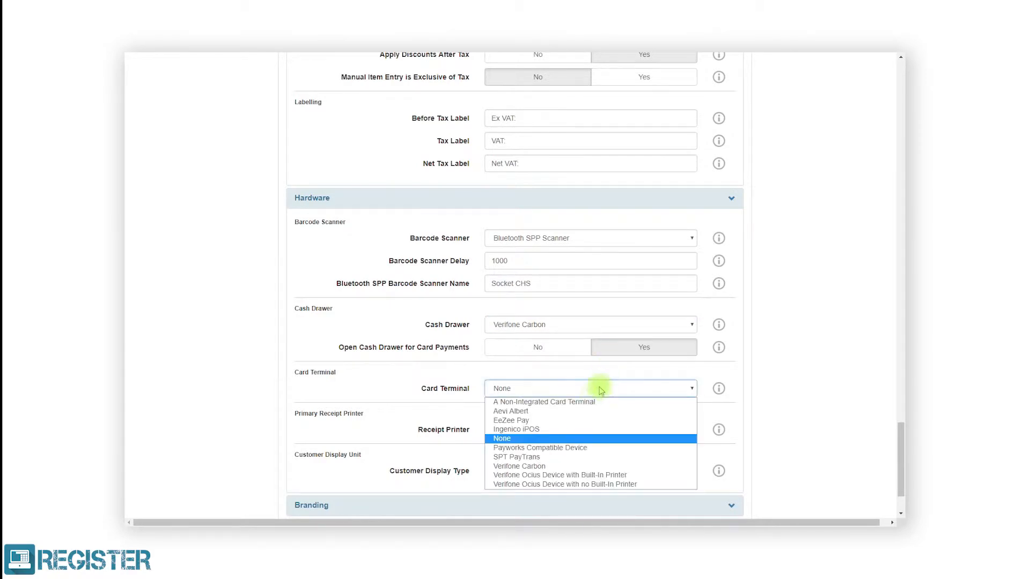
left_click(574, 466)
Set Verifone Carbon as receipt printer with line width 40, and as customer display.
left_click(588, 429)
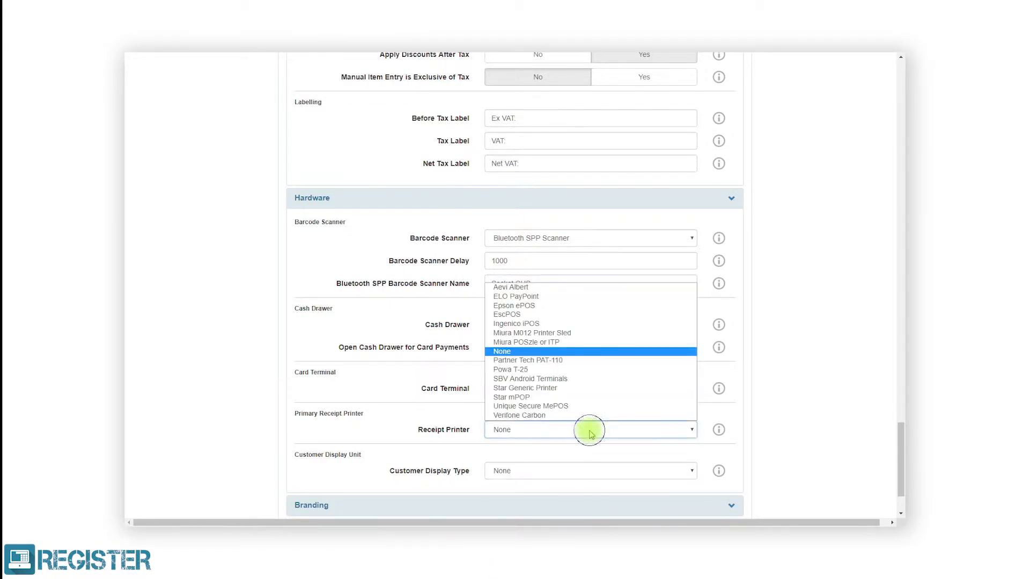
left_click(589, 418)
left_click(575, 452)
key("BackSpace")
key("BackSpace")
type("40")
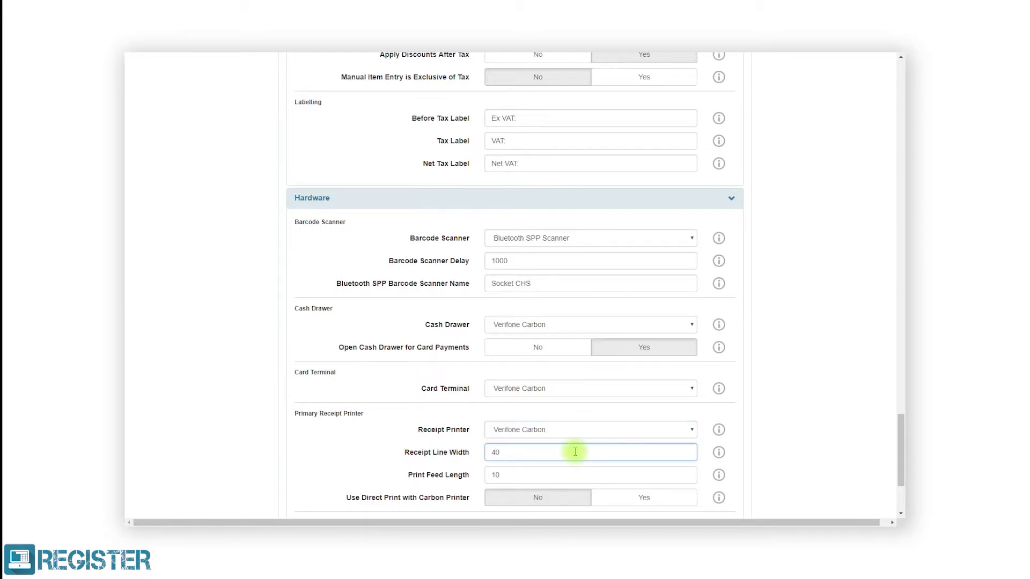
scroll(575, 453, "down", 2)
left_click(582, 435)
left_click(582, 485)
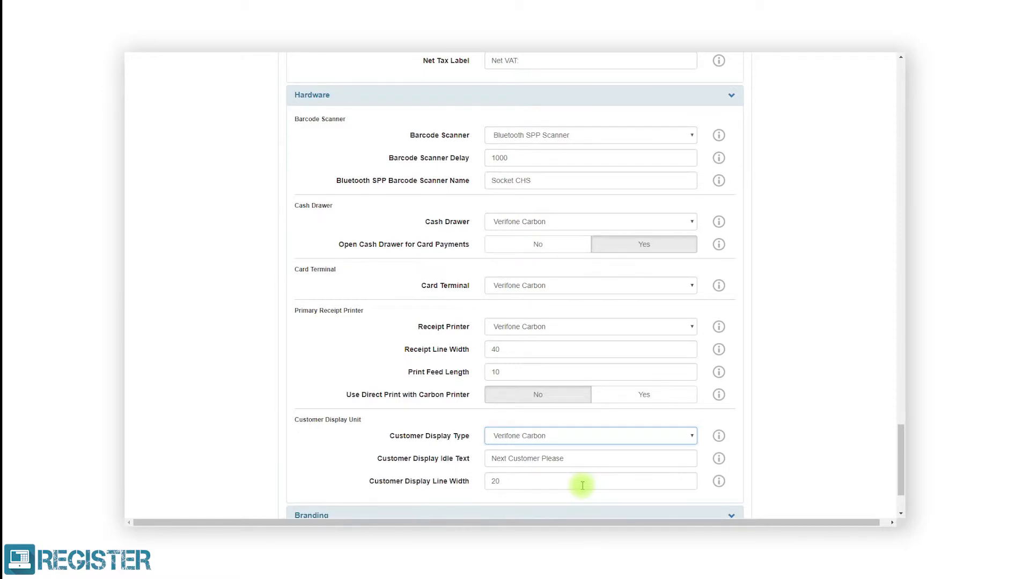
scroll(582, 485, "down", 2)
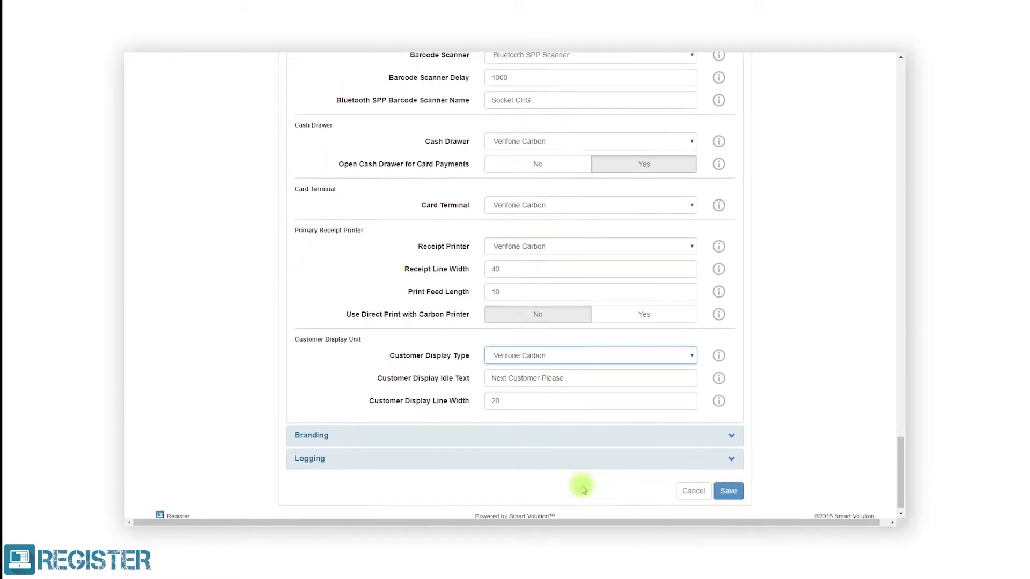
left_click(593, 427)
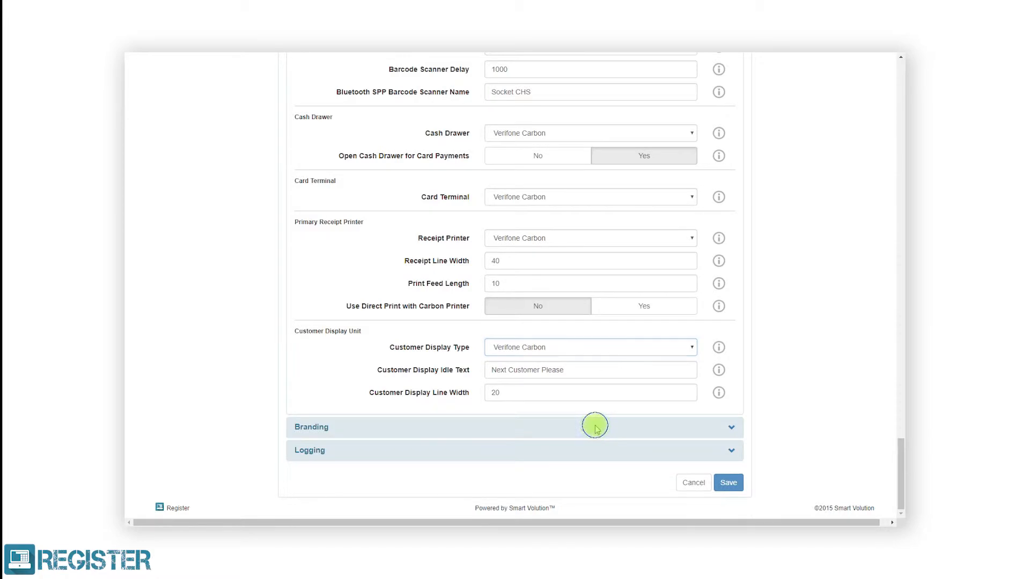
scroll(595, 428, "down", 3)
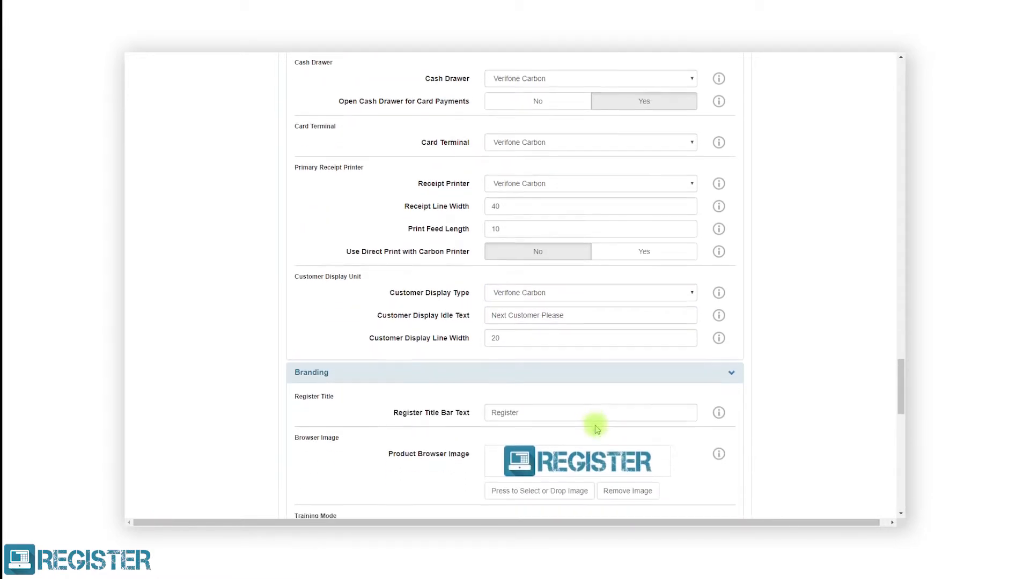
scroll(596, 428, "down", 2)
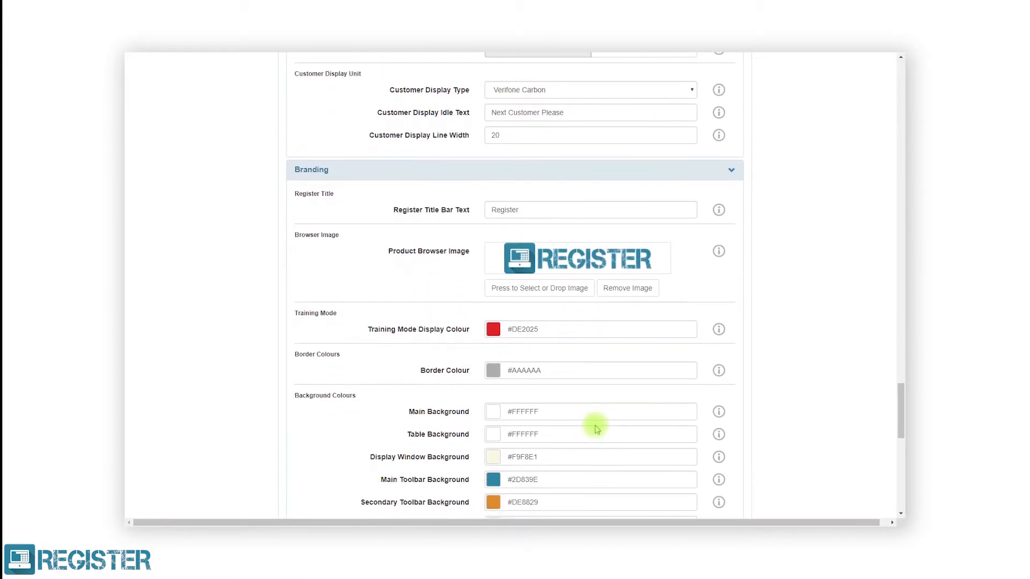
scroll(596, 429, "down", 4)
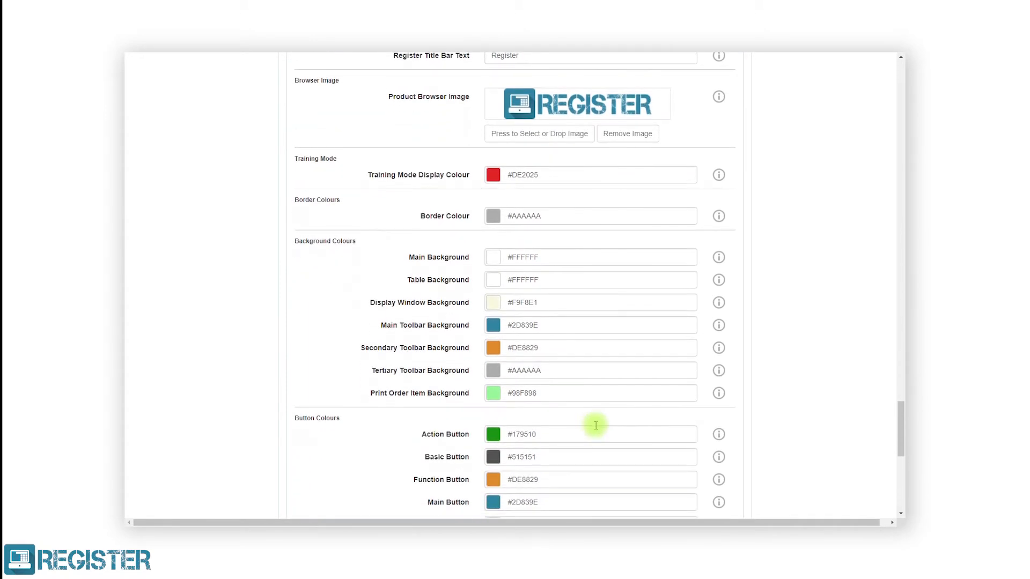
scroll(596, 429, "down", 2)
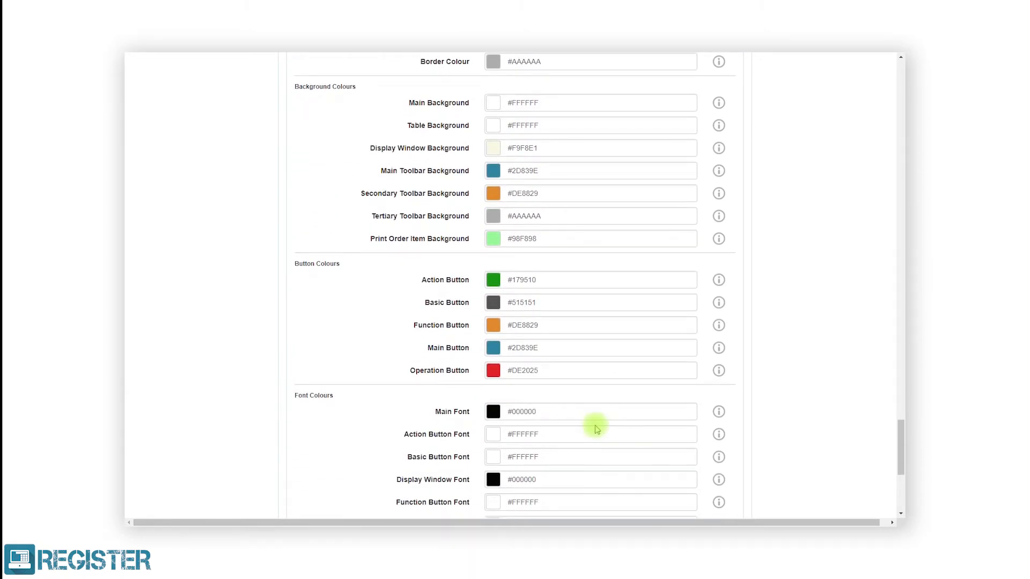
scroll(596, 429, "down", 4)
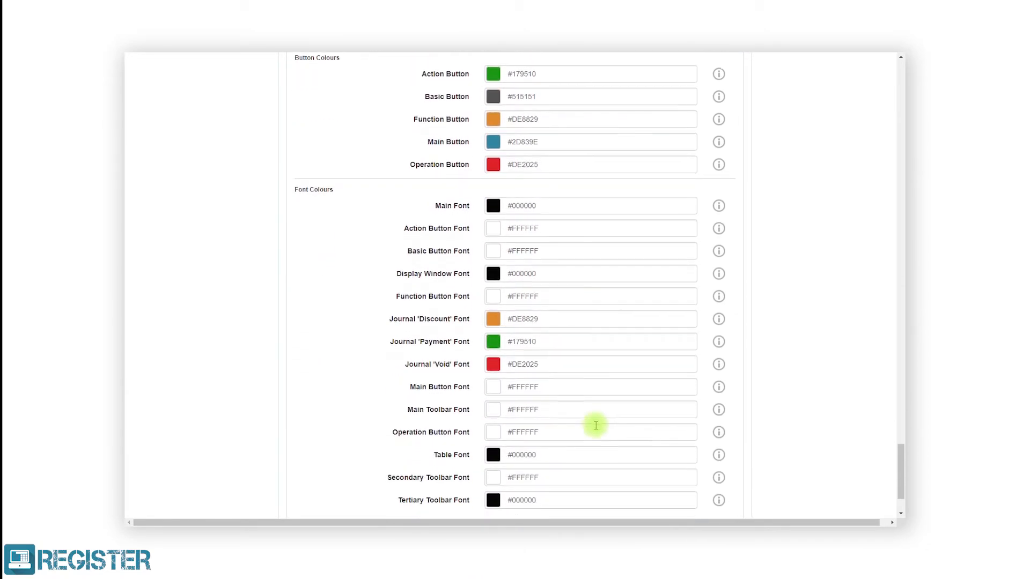
scroll(596, 426, "down", 1)
scroll(595, 425, "down", 1)
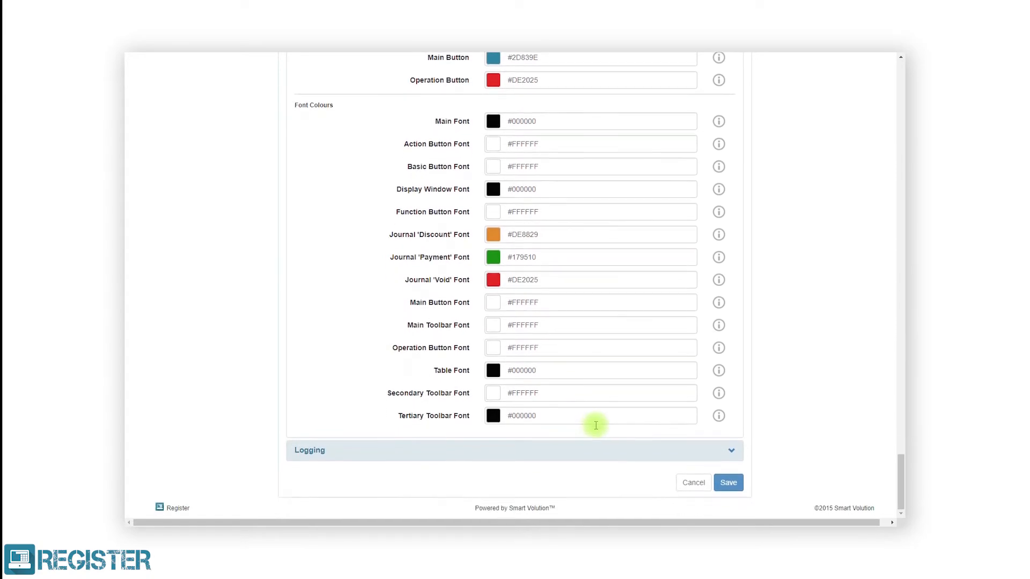
left_click(599, 452)
scroll(601, 453, "down", 2)
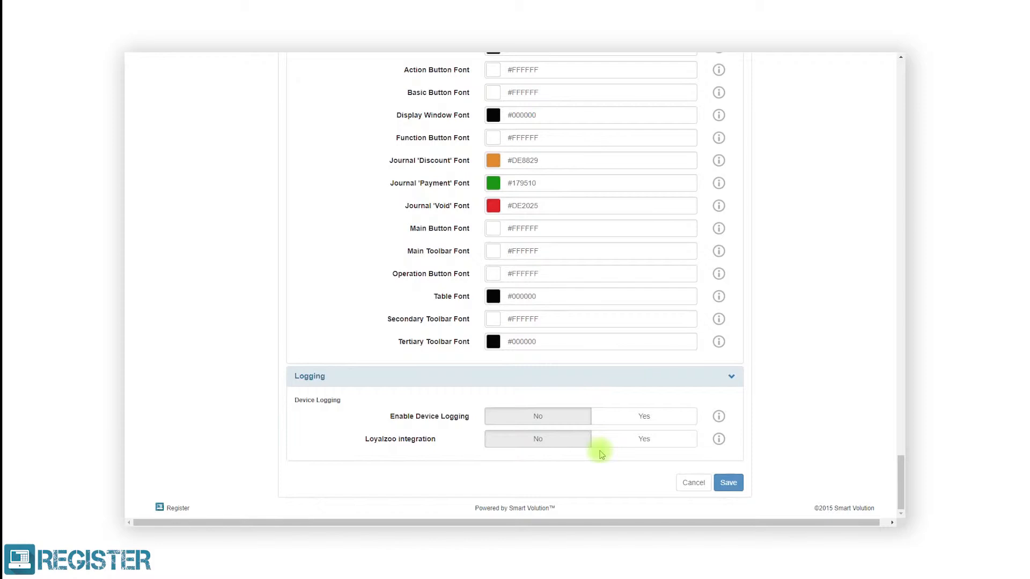
Save and close the Till Settings profile, then go to Config > Stores.
left_click(726, 484)
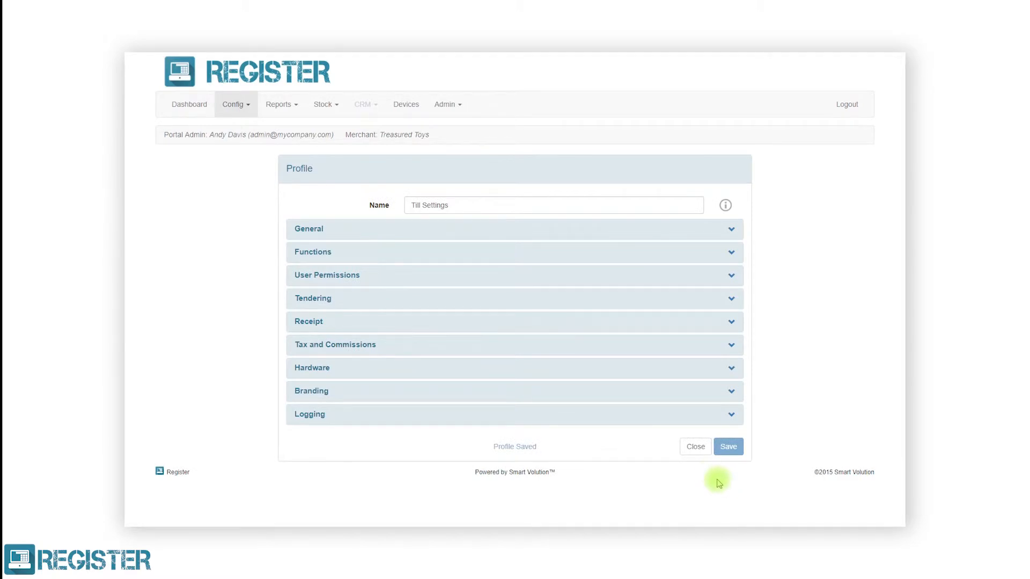
left_click(700, 445)
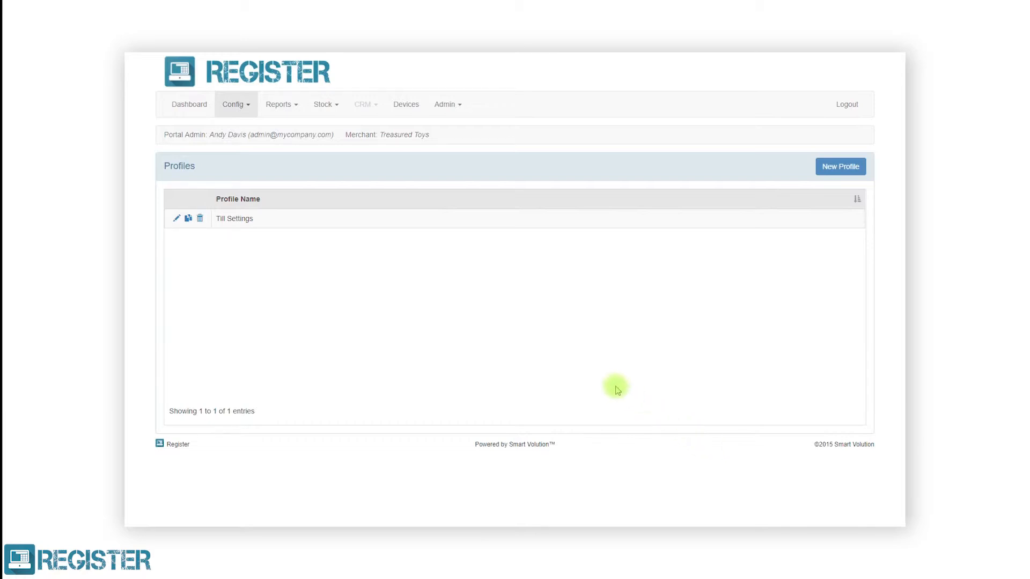
left_click(247, 110)
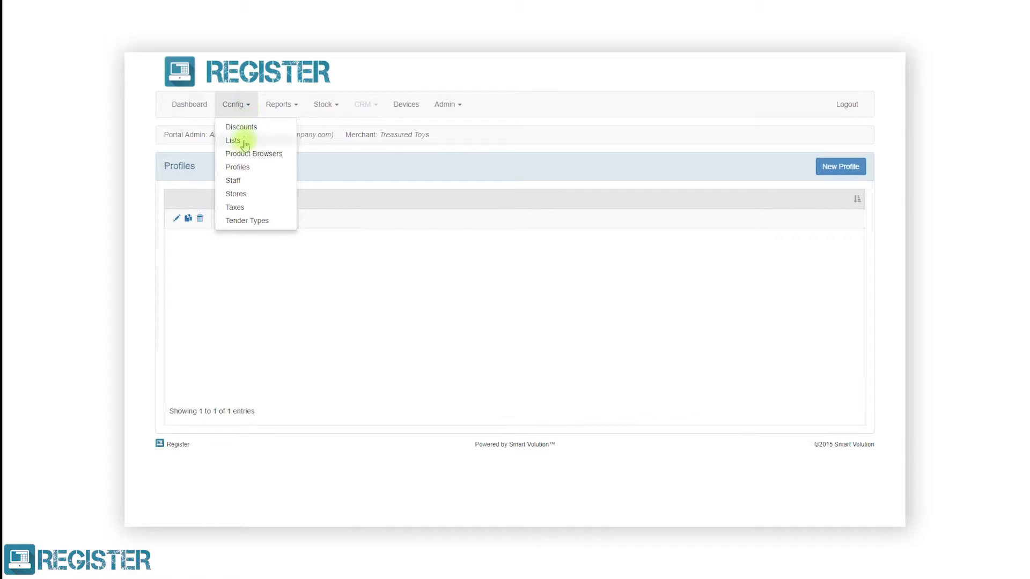
left_click(239, 194)
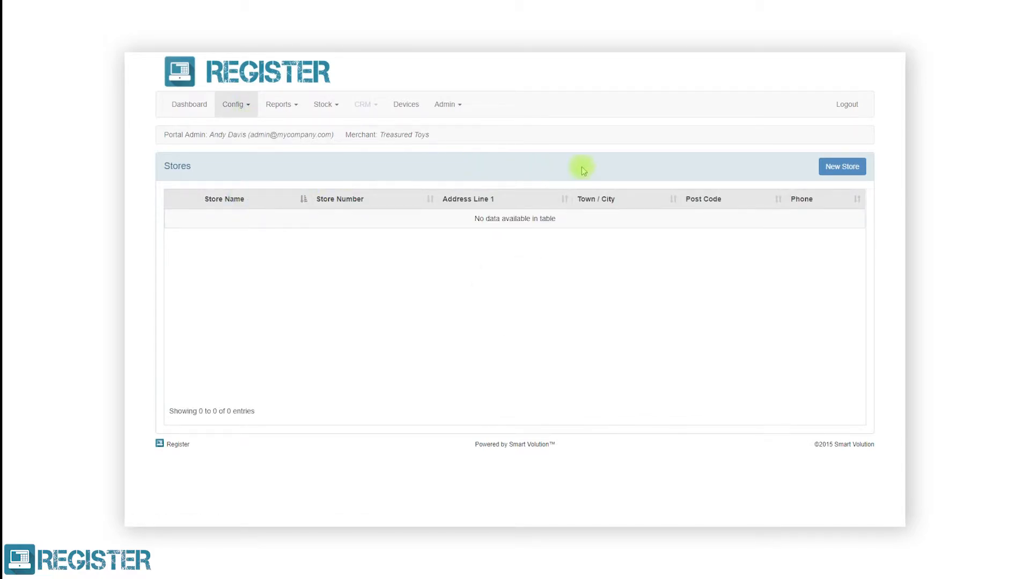
Start a new store named Mayfair Store, number 0001, with its Mayfair, London street address and post code.
left_click(830, 172)
left_click(732, 202)
type("Mayfair Store")
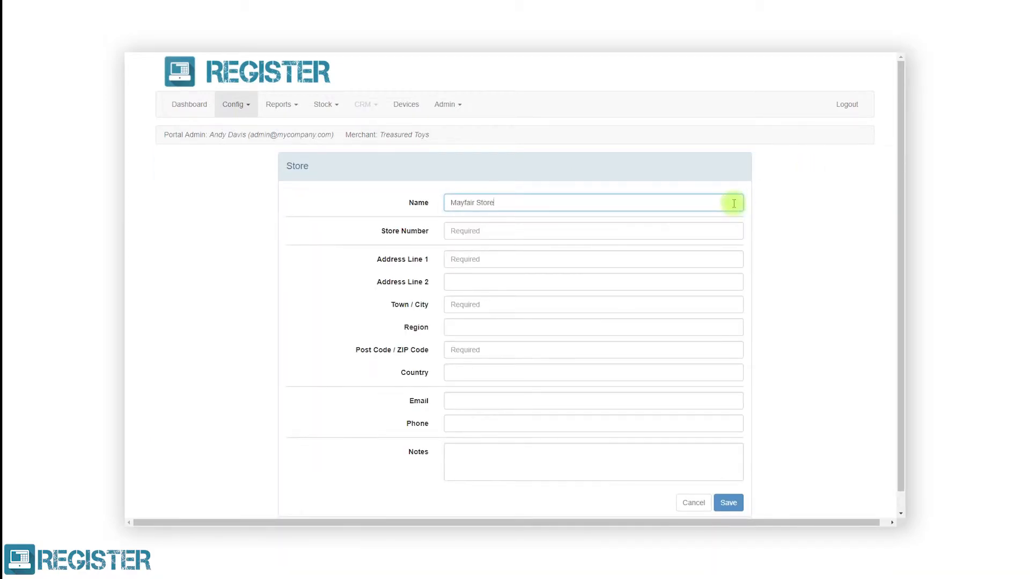
left_click(730, 231)
type("0001")
left_click(727, 259)
type("Regent Street")
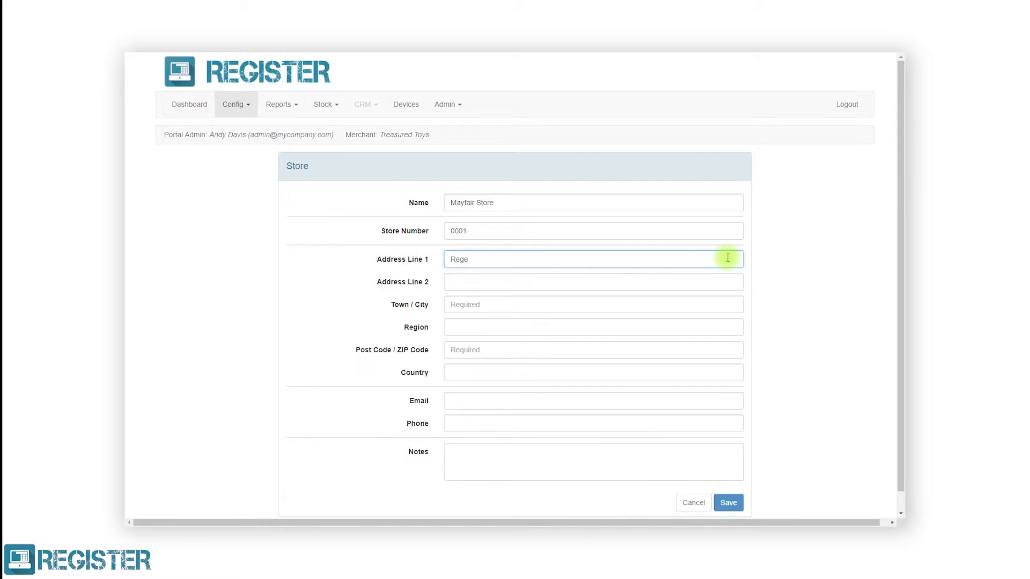
left_click(727, 281)
type("Mayfair")
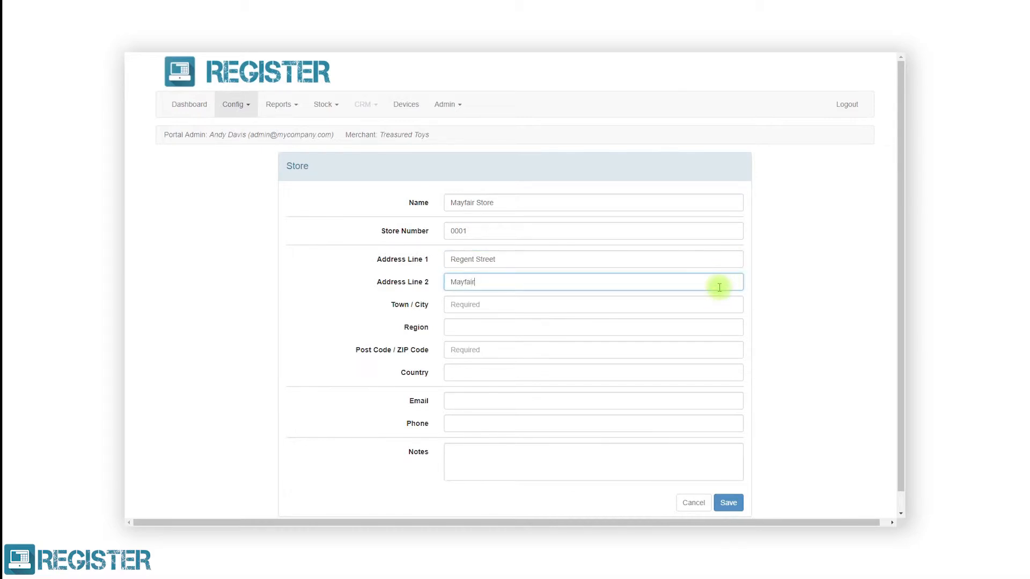
left_click(715, 303)
type("London")
left_click(716, 348)
type("W1B 5BT")
Set the country to United Kingdom, add the store's e-mail and phone number, and save.
left_click(712, 373)
type("United Kingdom")
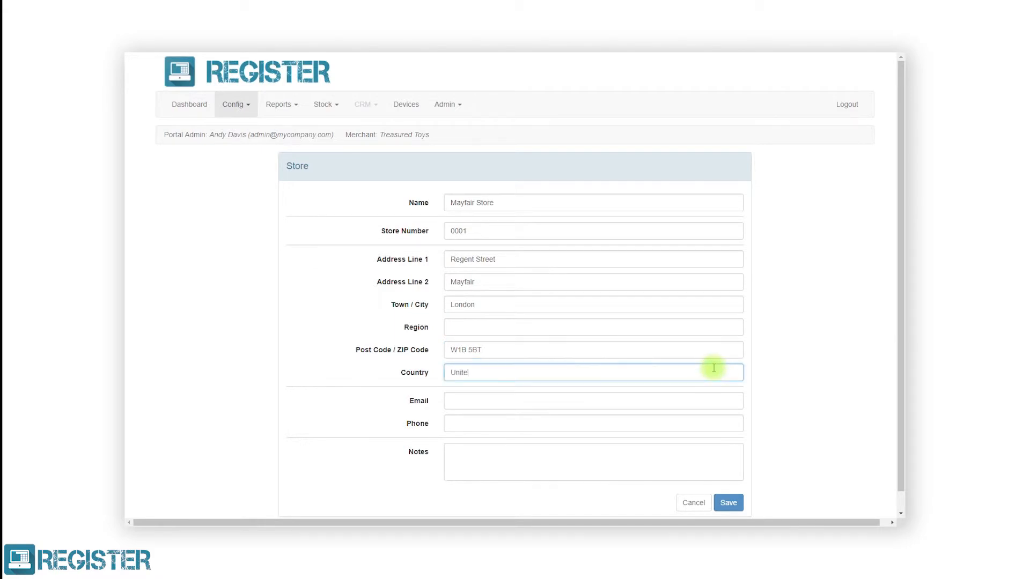
left_click(710, 401)
type("mayfa")
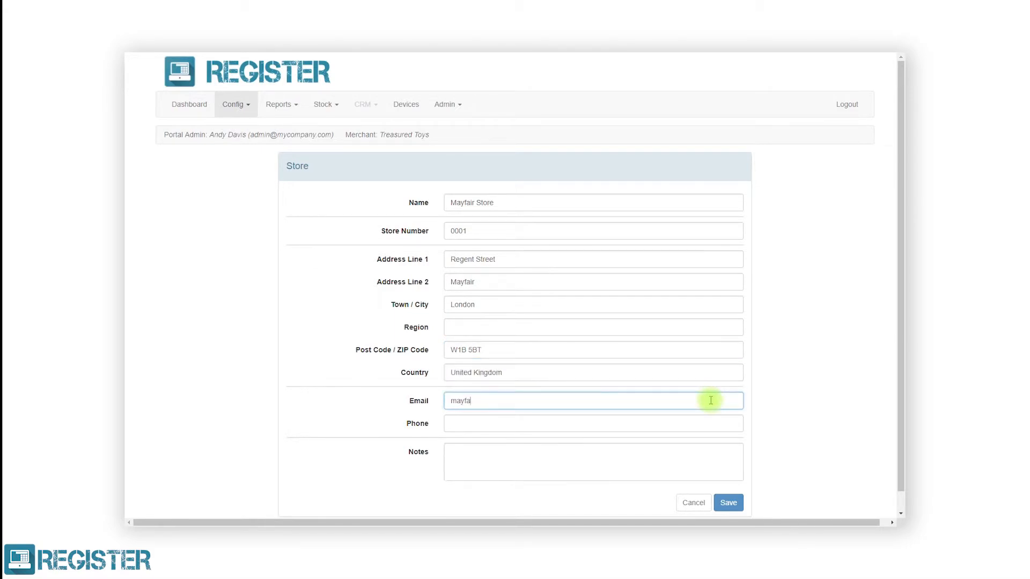
type("ir@mysite.com")
left_click(706, 422)
type("08005551234")
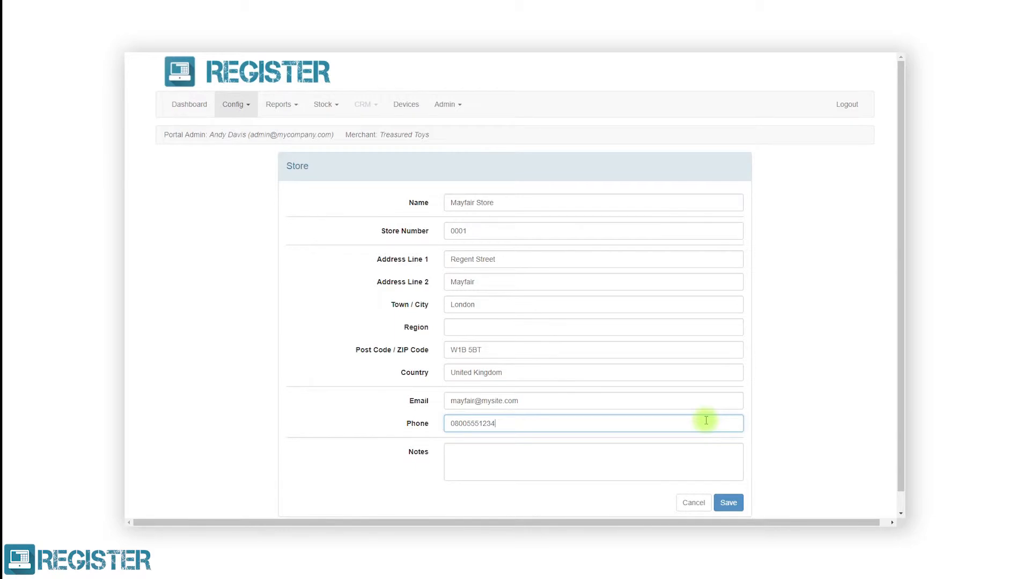
left_click(728, 502)
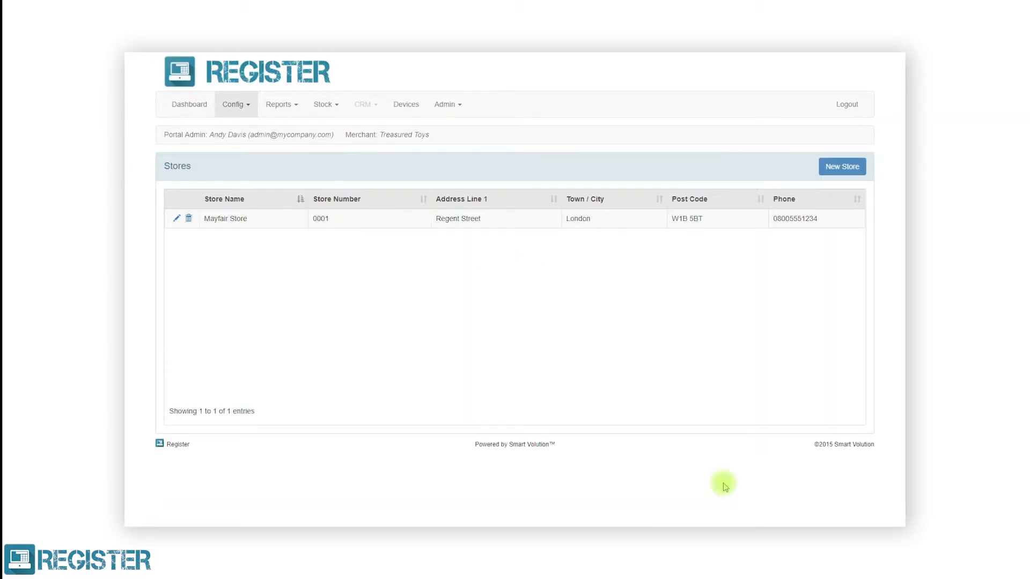
Start a new store named Soho Store, number 0002, with its Soho, London street address and post code.
left_click(851, 176)
left_click(735, 205)
type("Soho Store")
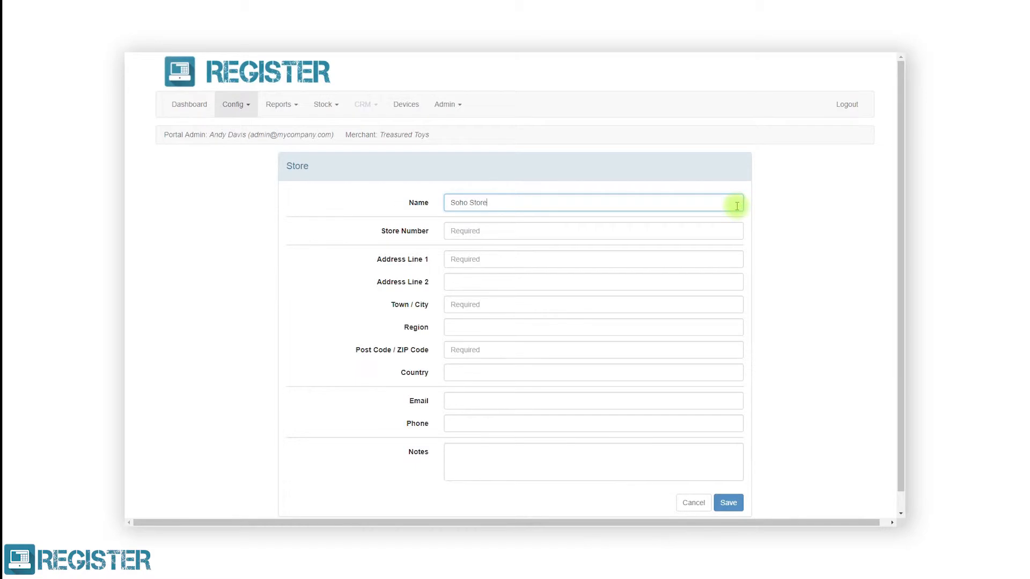
left_click(729, 229)
type("0002")
left_click(725, 259)
type("Tottenha")
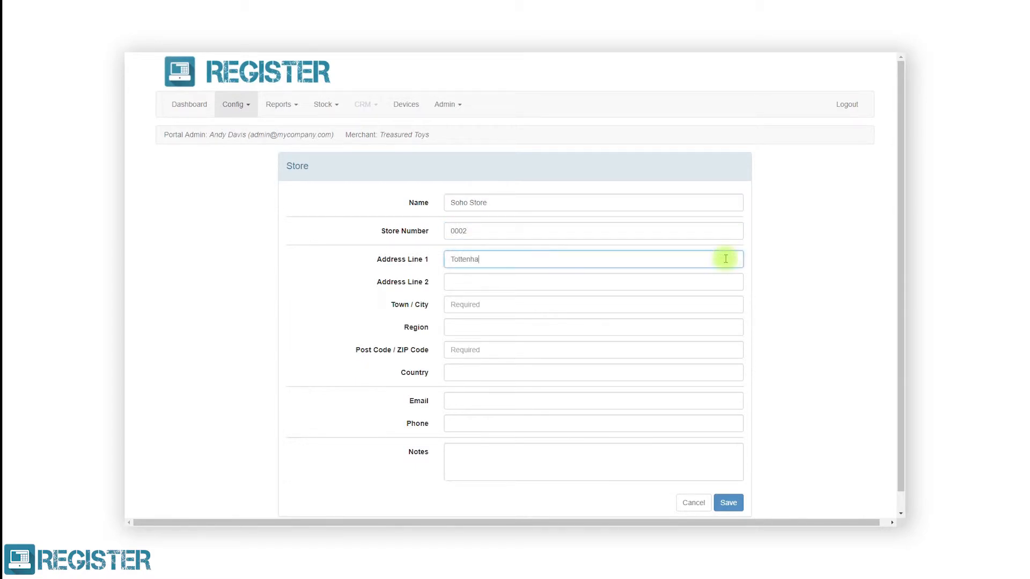
type("m Court Road")
left_click(719, 281)
type("Soho")
left_click(715, 303)
type("London")
left_click(716, 350)
type("W1T 1BA")
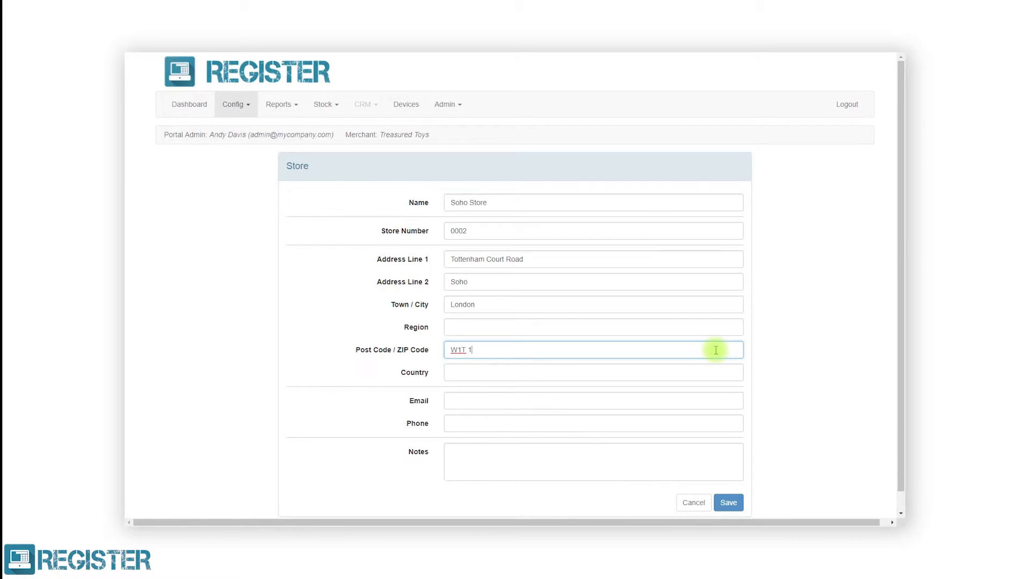
Set the country to United Kingdom, add the store's e-mail and phone number, and save Soho Store.
left_click(715, 373)
type("United Kingdom")
left_click(705, 401)
type("soho@mysite.com")
left_click(704, 423)
type("08005551235")
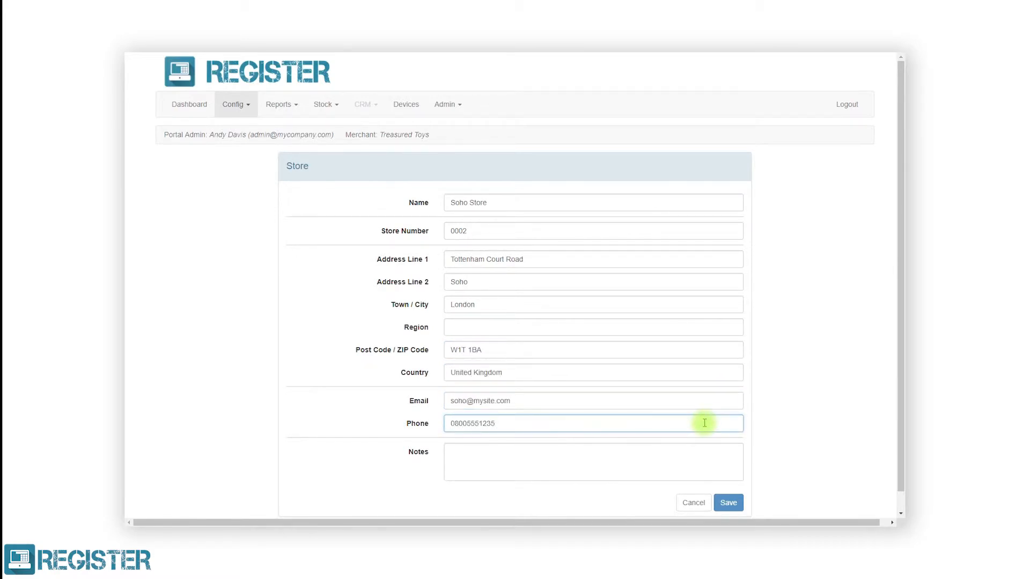
left_click(724, 502)
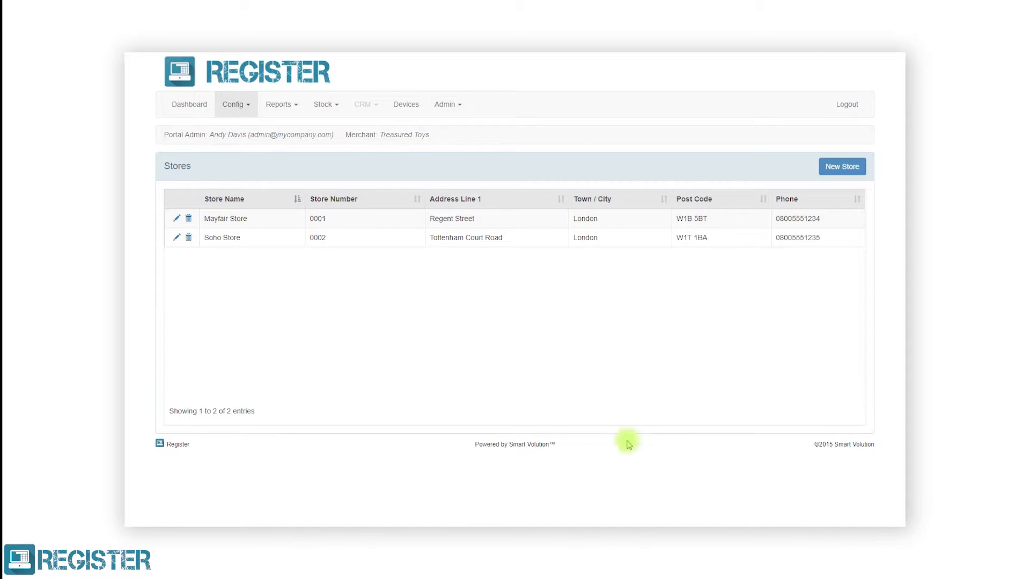
left_click(239, 104)
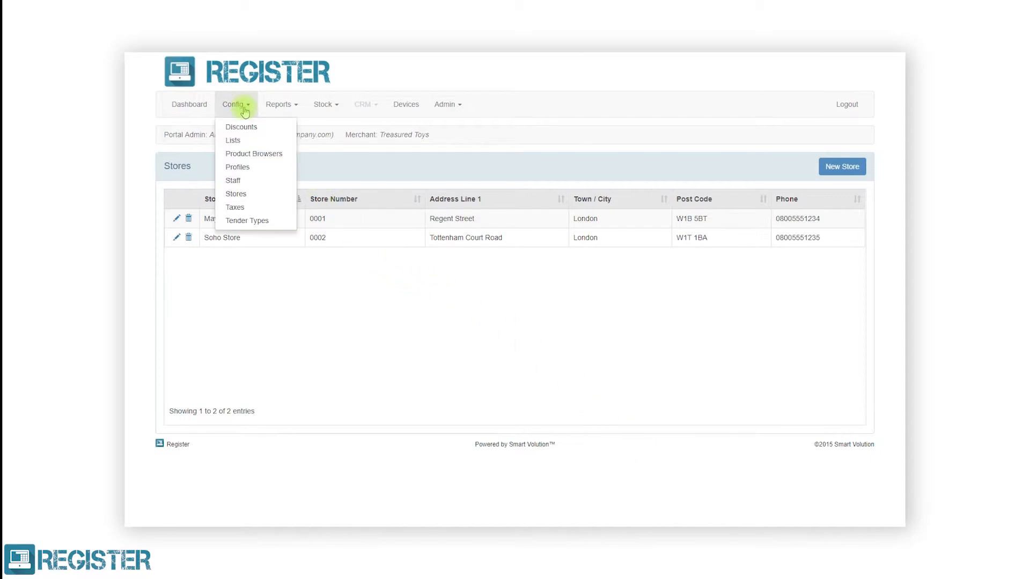
On the Staff page, start a new staff member with first name, last name and staff number 0001.
left_click(242, 180)
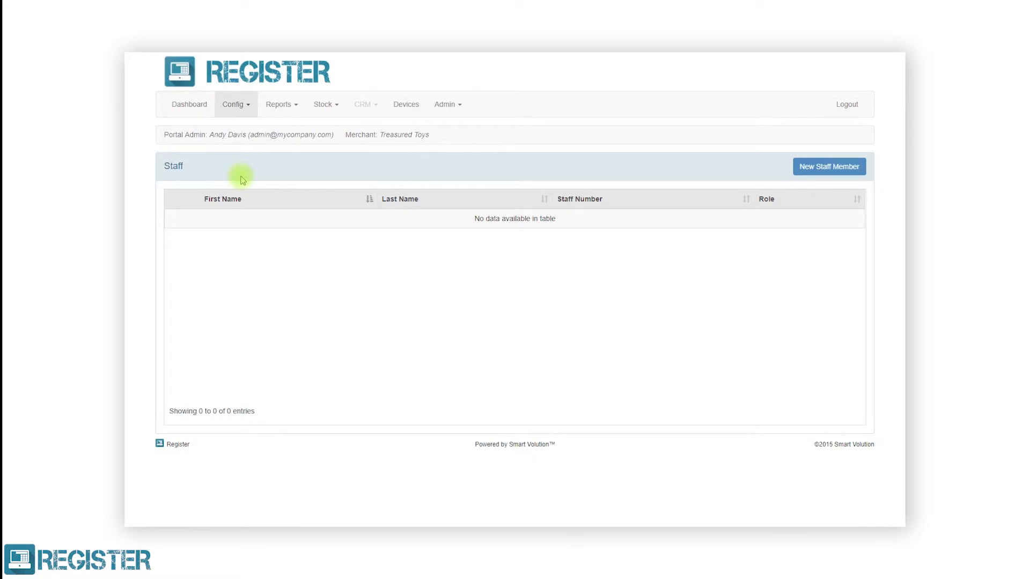
left_click(813, 171)
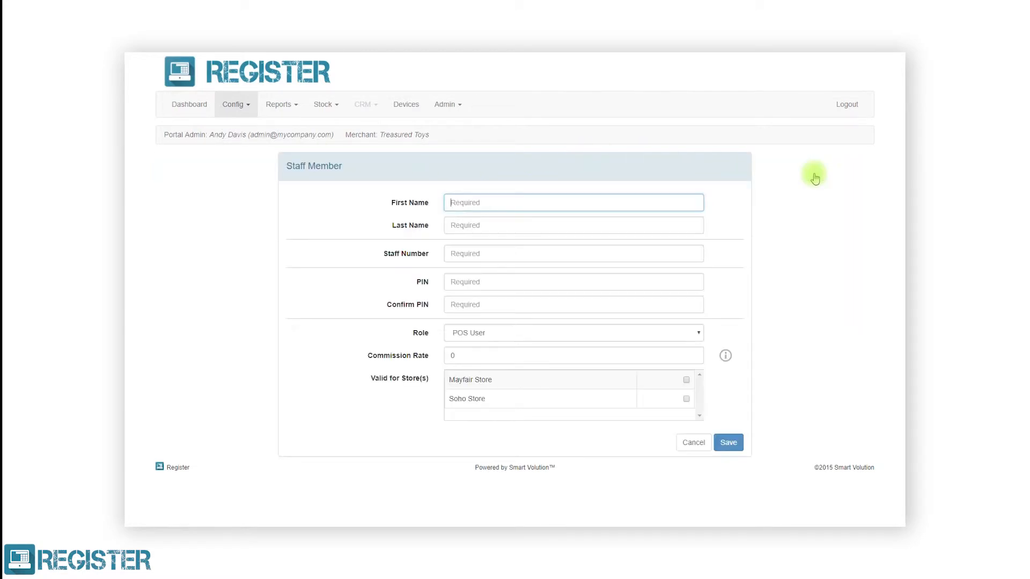
left_click(689, 201)
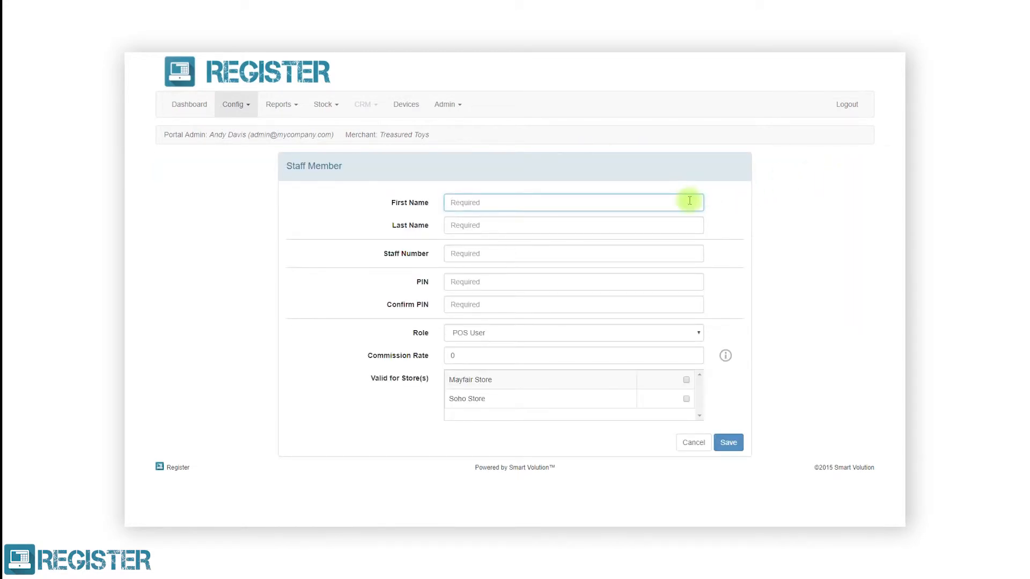
type("Molly")
left_click(683, 223)
type("Davis")
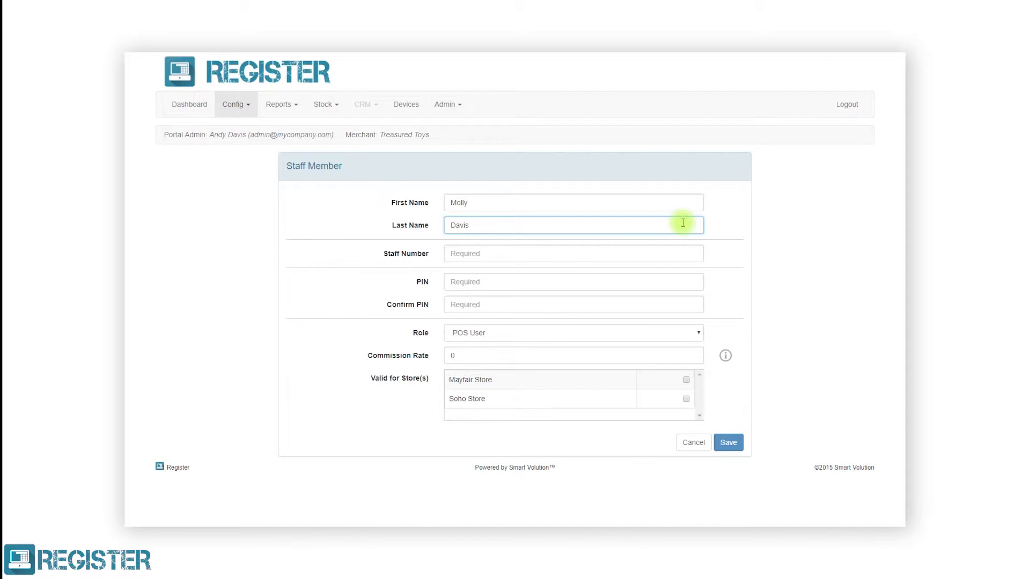
left_click(669, 250)
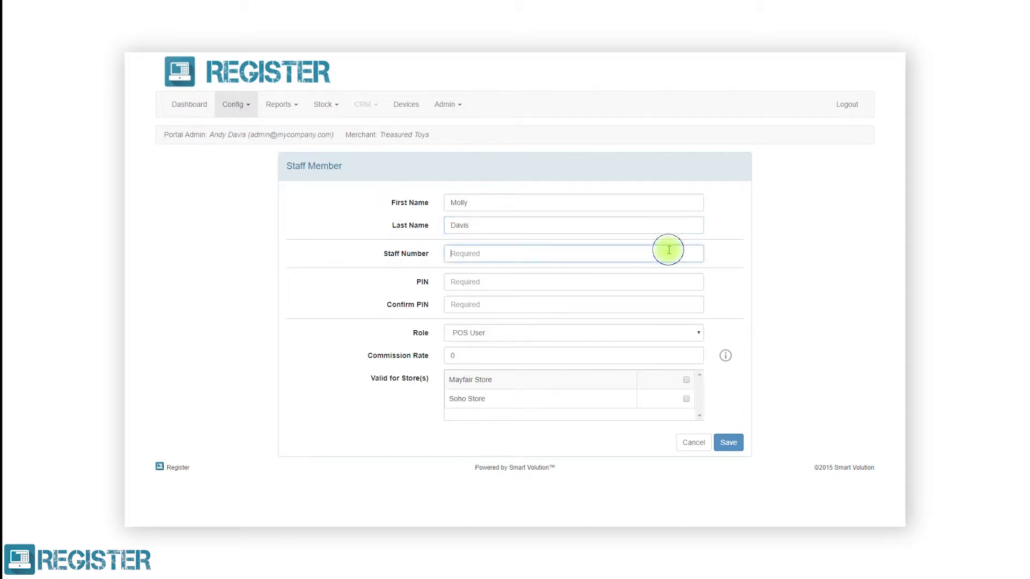
type("0001")
Set and confirm the member's PIN, make them valid for Mayfair and Soho Stores, and save.
left_click(654, 281)
type("1234")
left_click(653, 301)
type("1234")
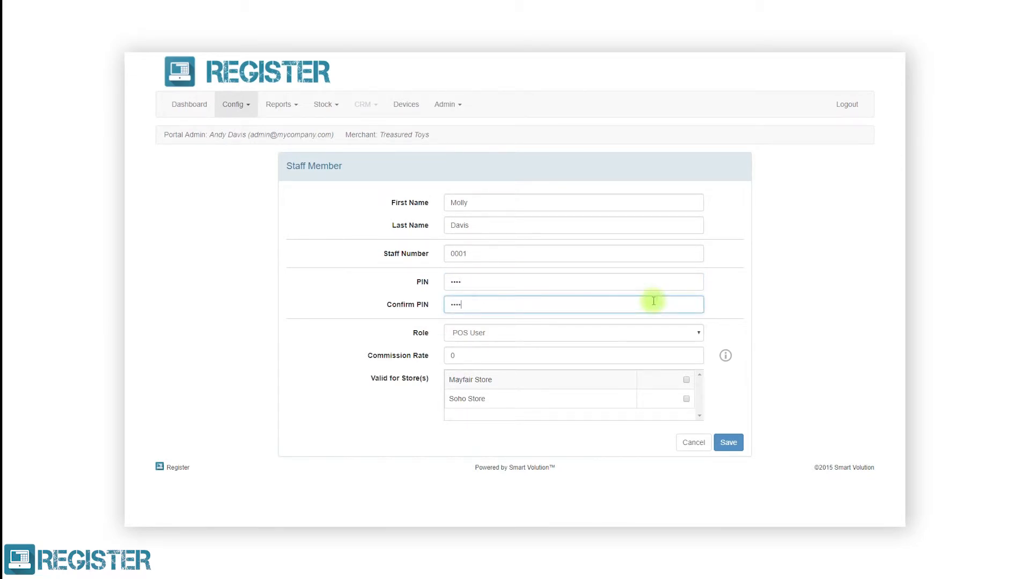
left_click(686, 380)
left_click(685, 398)
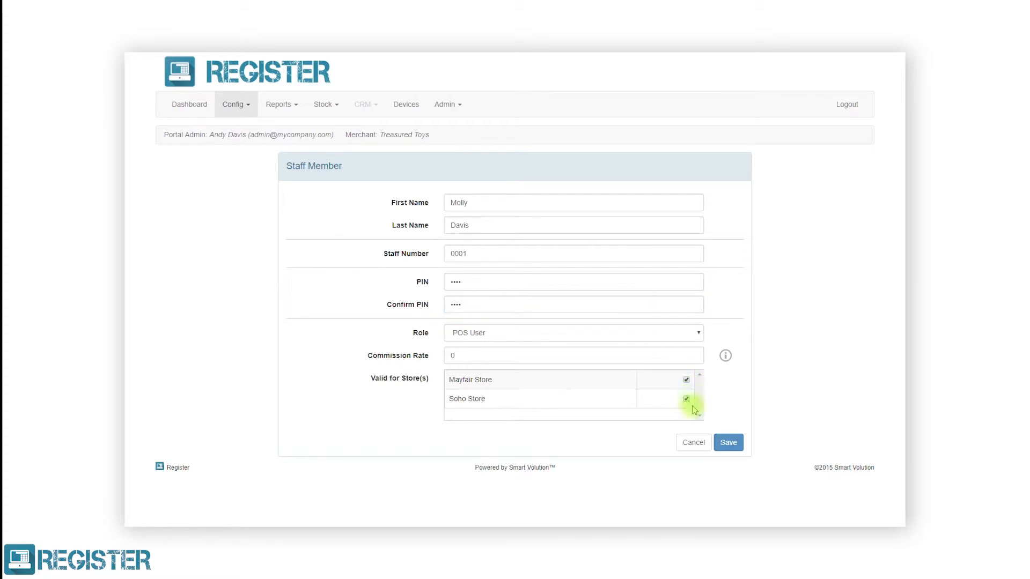
left_click(723, 444)
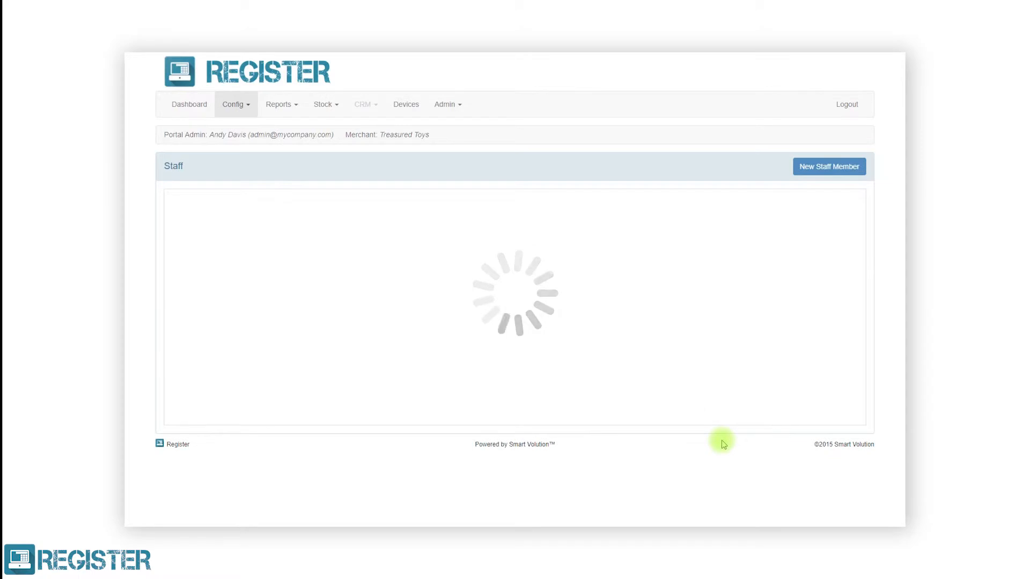
Add a second staff member with first name, last name and staff number 0002.
left_click(809, 168)
left_click(667, 209)
type("Andy")
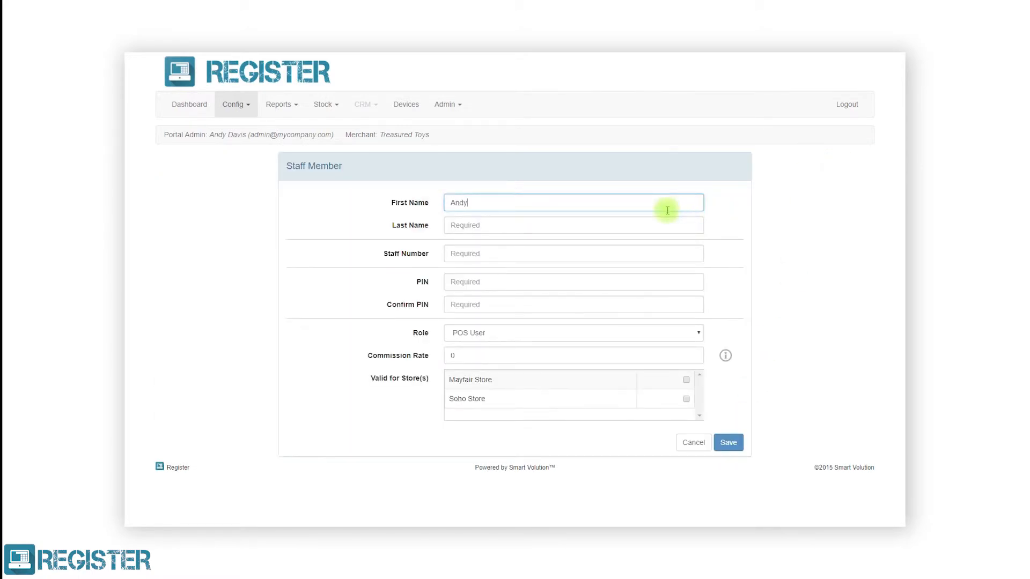
left_click(663, 221)
type("Davis (S)")
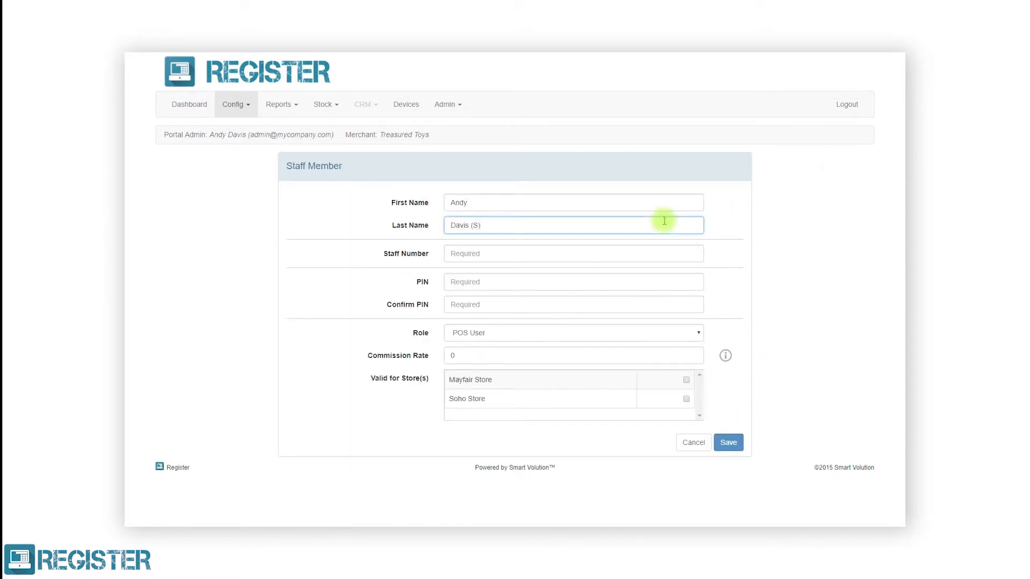
left_click(674, 251)
type("0002")
Set and confirm the second member's PIN, assign the POS Supervisor role, and save.
left_click(669, 278)
type("1234")
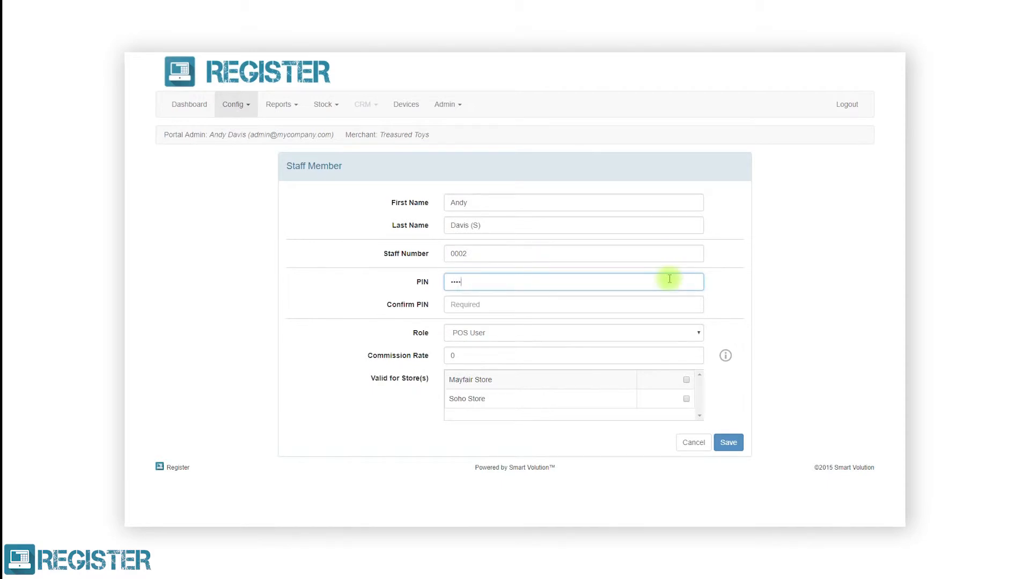
left_click(665, 305)
type("1234")
left_click(655, 333)
left_click(662, 354)
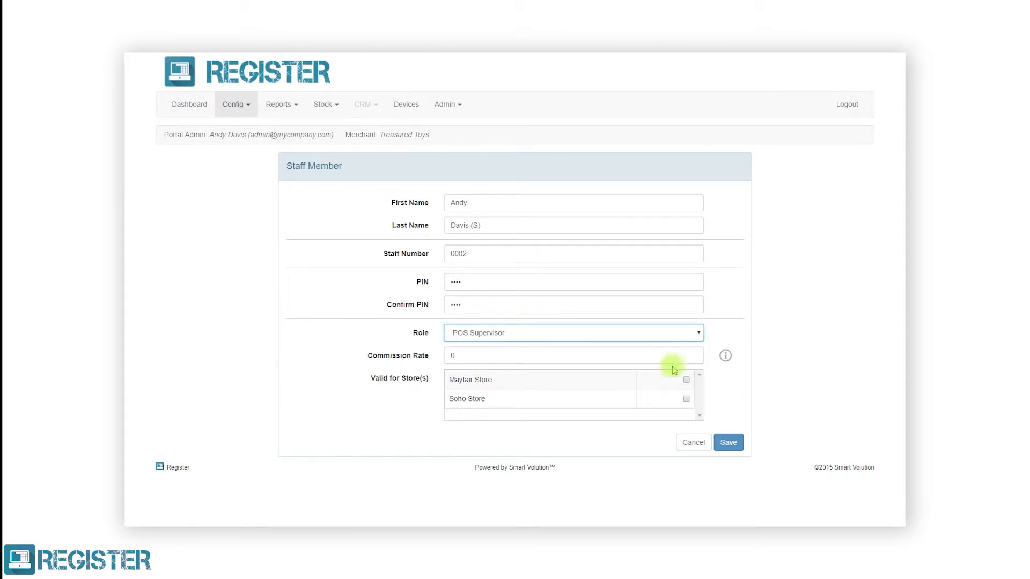
left_click(727, 443)
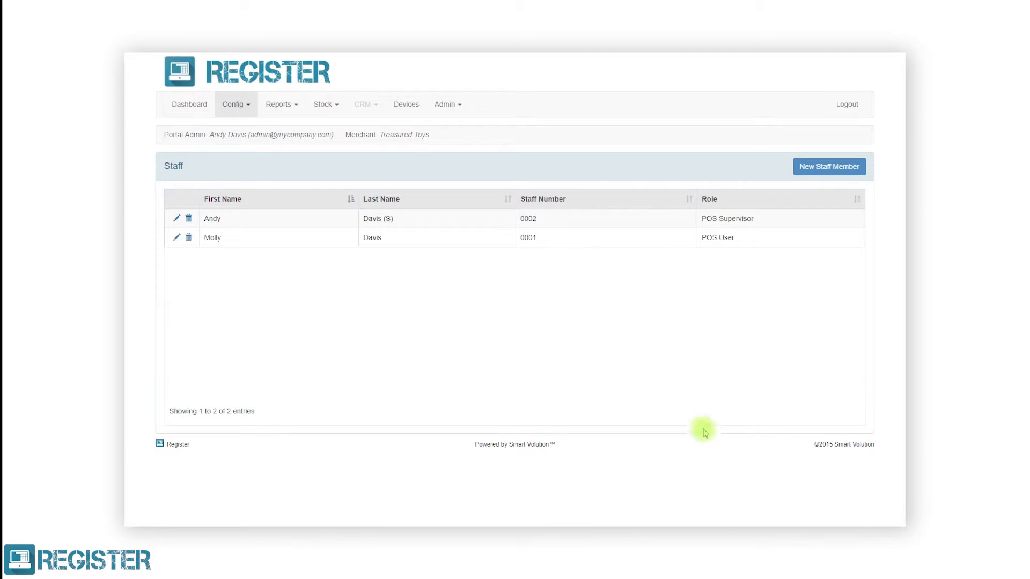
left_click(236, 104)
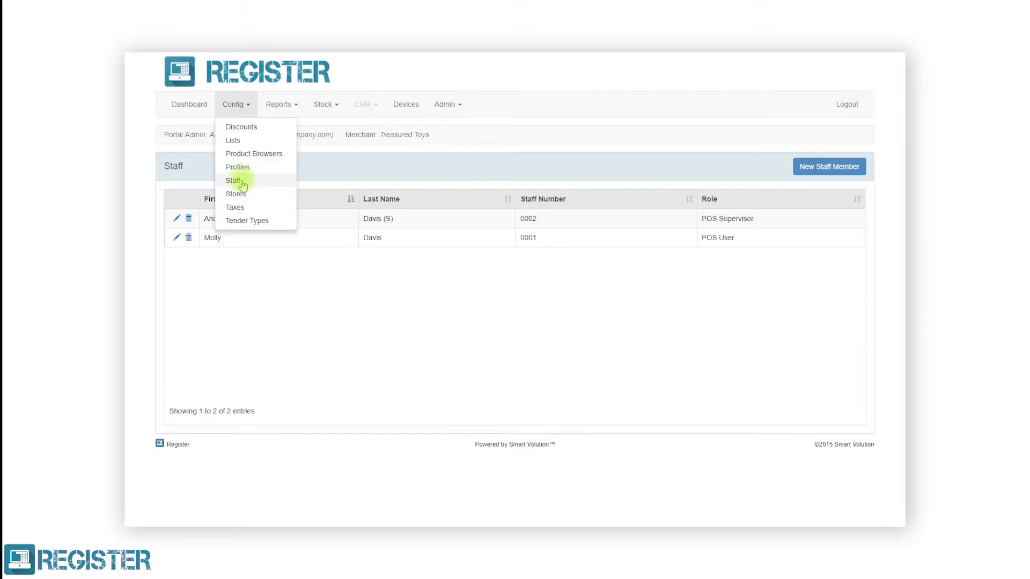
On the Taxes page, add Standard Rate with code TAX20 at 20%.
left_click(236, 207)
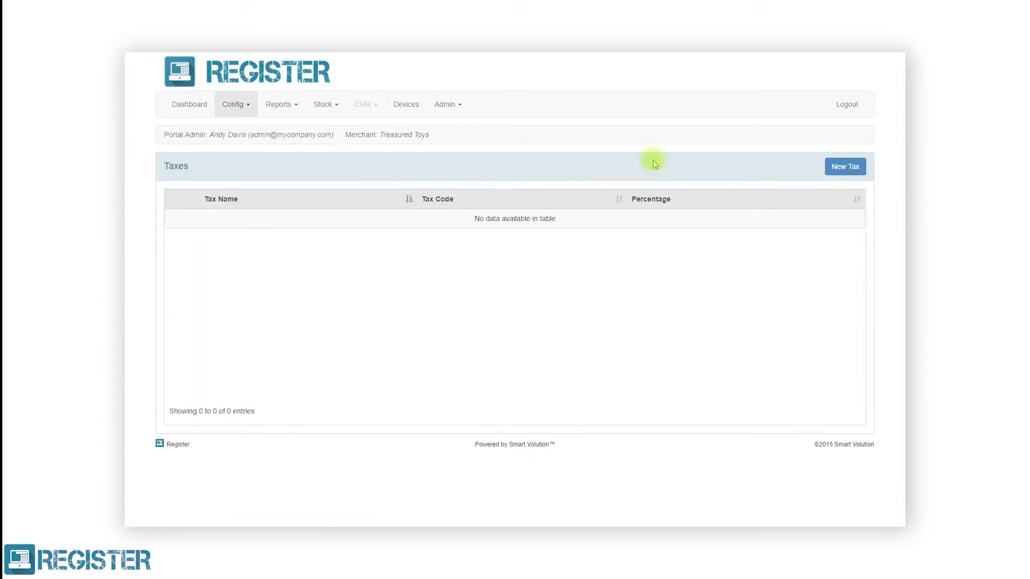
left_click(829, 168)
left_click(728, 203)
type("Standard Rate")
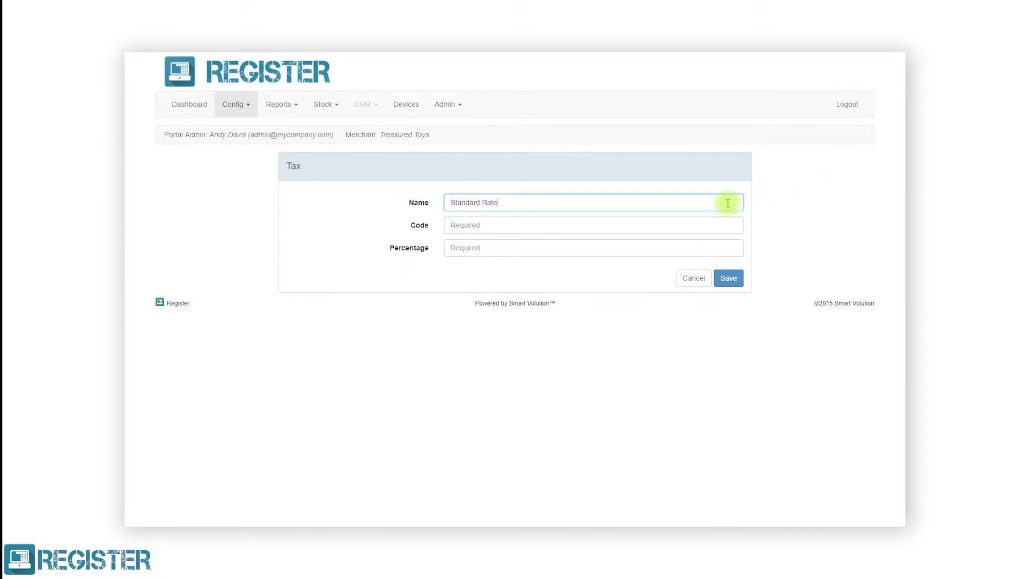
left_click(712, 228)
type("TAX20")
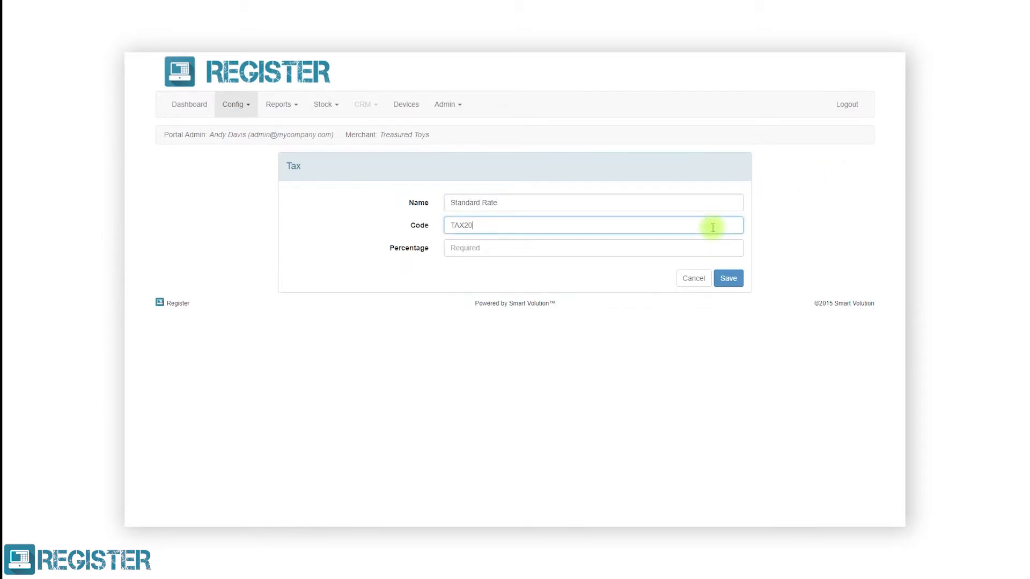
left_click(711, 248)
type("20")
left_click(718, 277)
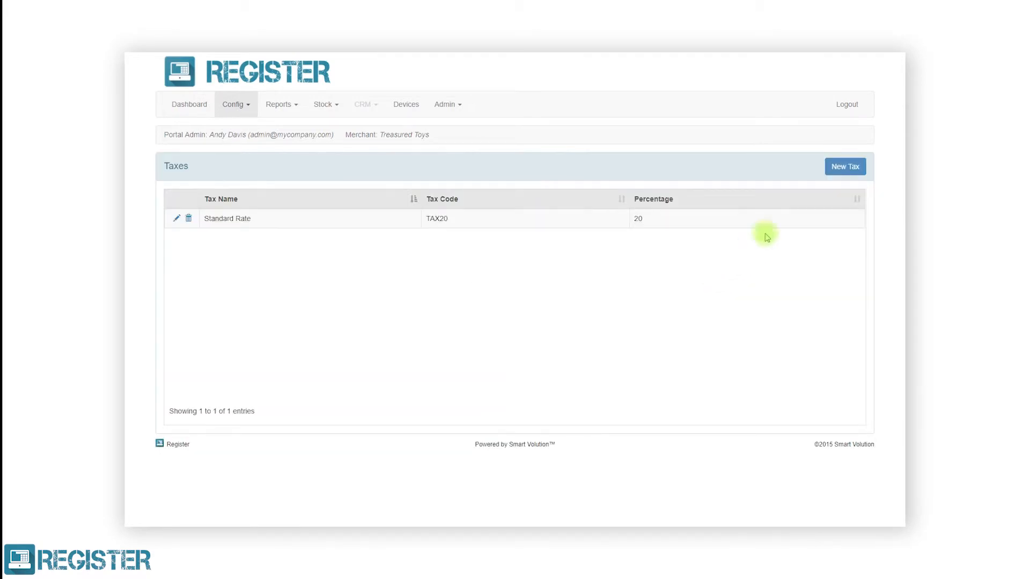
Add Reduced Rate with code TAX5 at 5%.
left_click(838, 167)
left_click(725, 203)
type("Reduced Rate")
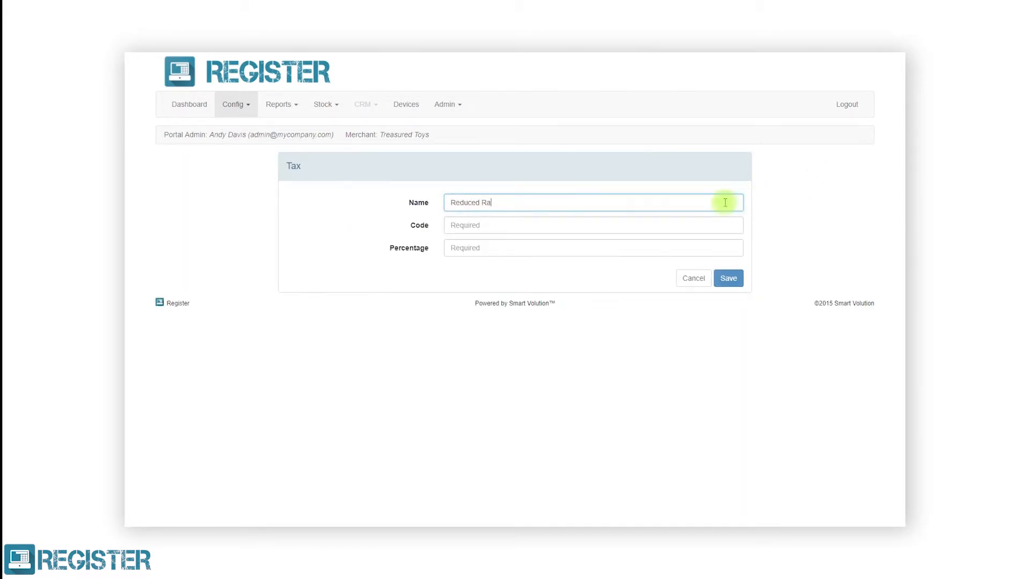
left_click(722, 222)
type("TAX5")
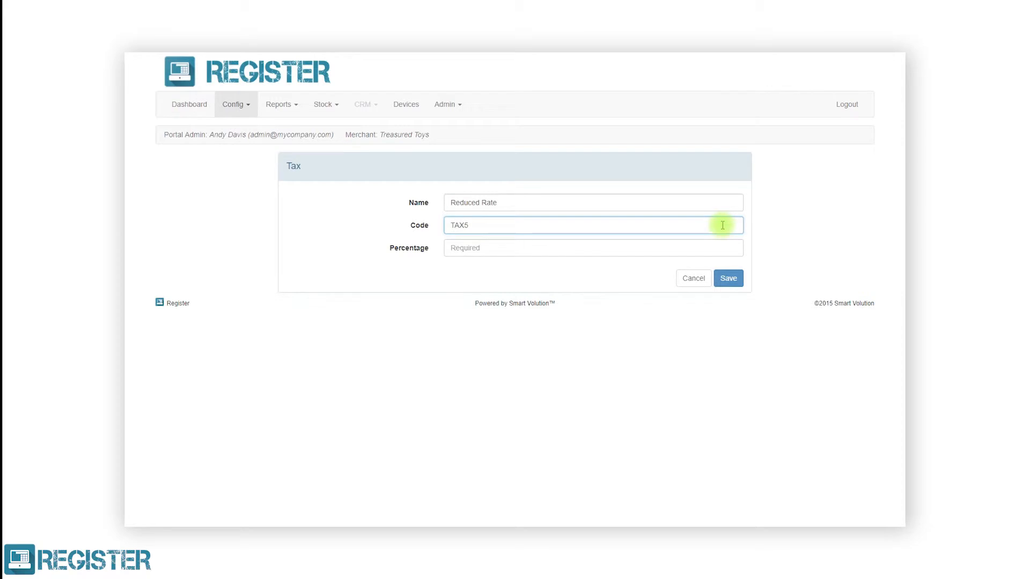
left_click(712, 248)
type("5")
left_click(725, 277)
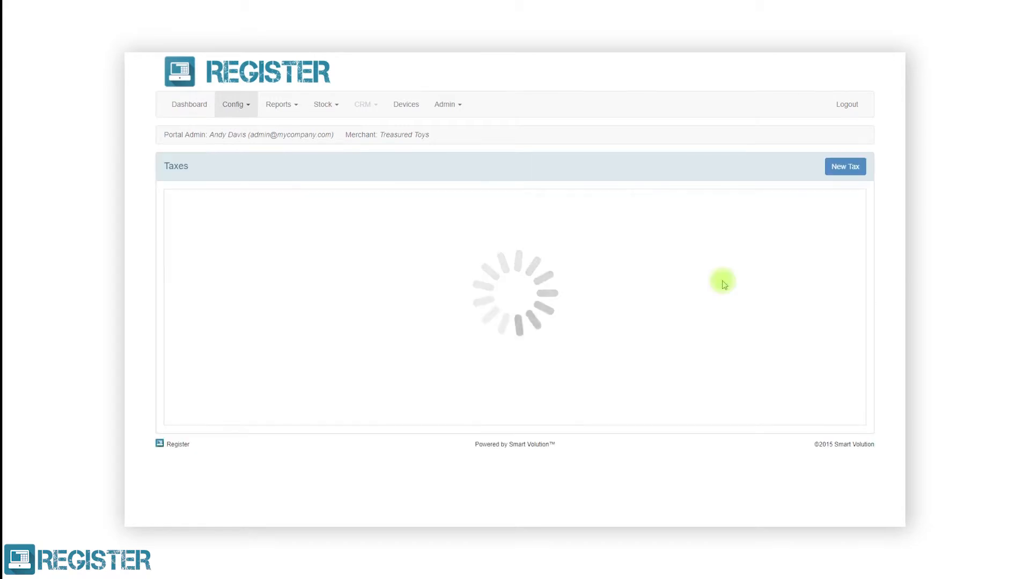
Add Zero Rate with code TAX0 at 0%.
left_click(839, 166)
left_click(734, 202)
type("Zero Rate")
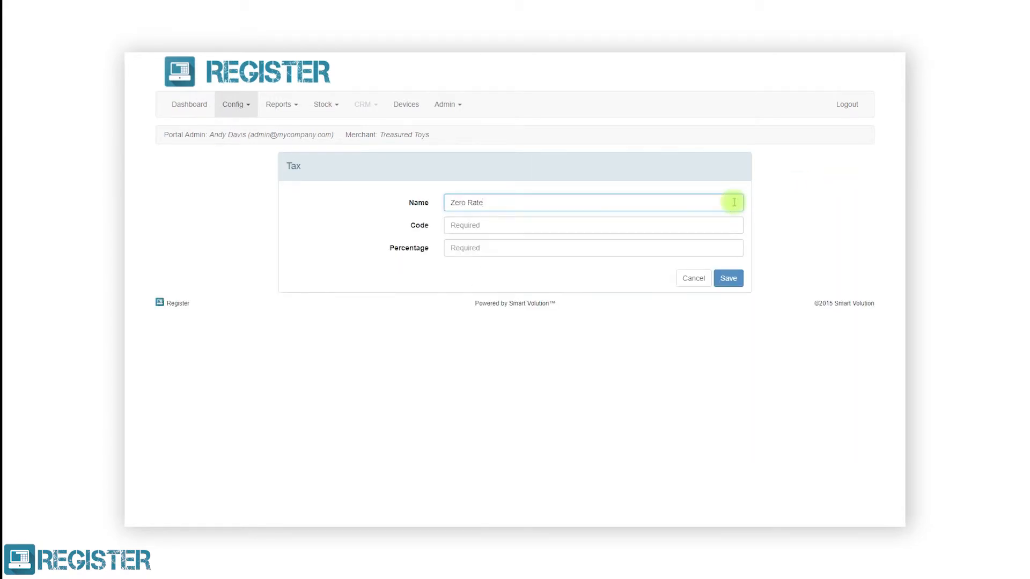
left_click(726, 221)
type("TAX0")
left_click(721, 247)
type("0")
left_click(732, 279)
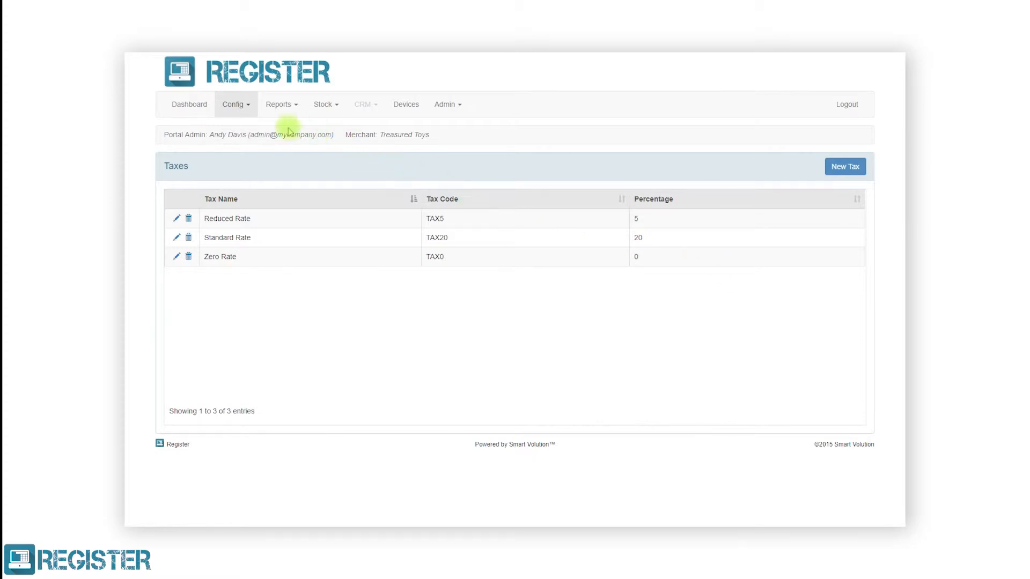
left_click(250, 109)
Create a Cheque tender type that opens the cash drawer, requires a note and shows confirmation.
left_click(245, 222)
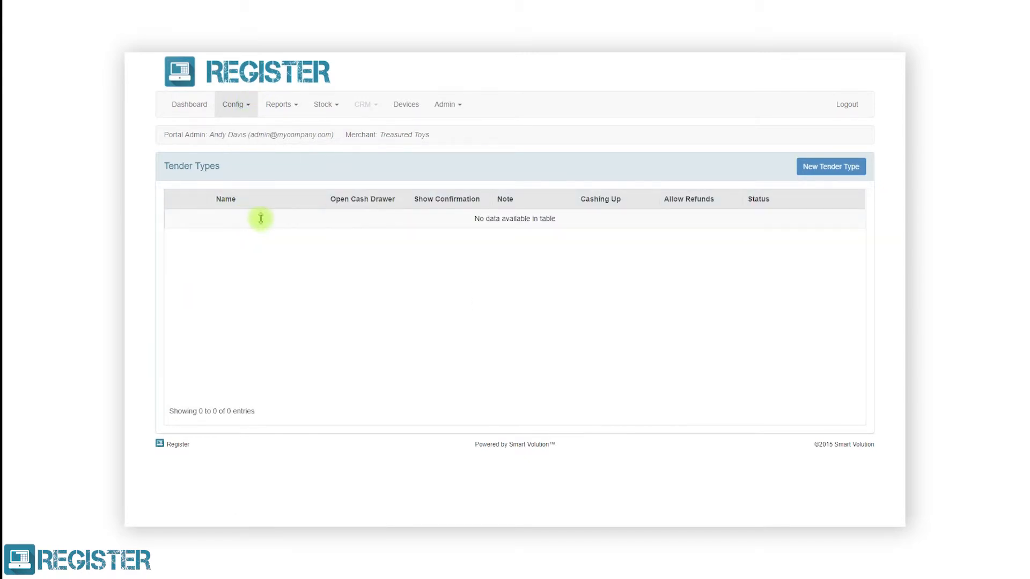
left_click(804, 167)
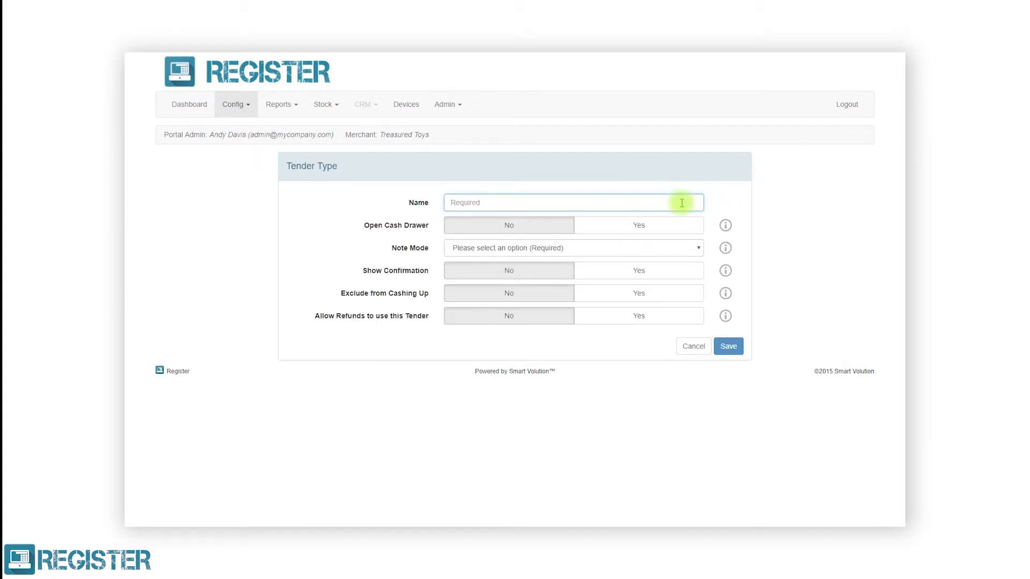
type("Cheque")
left_click(675, 229)
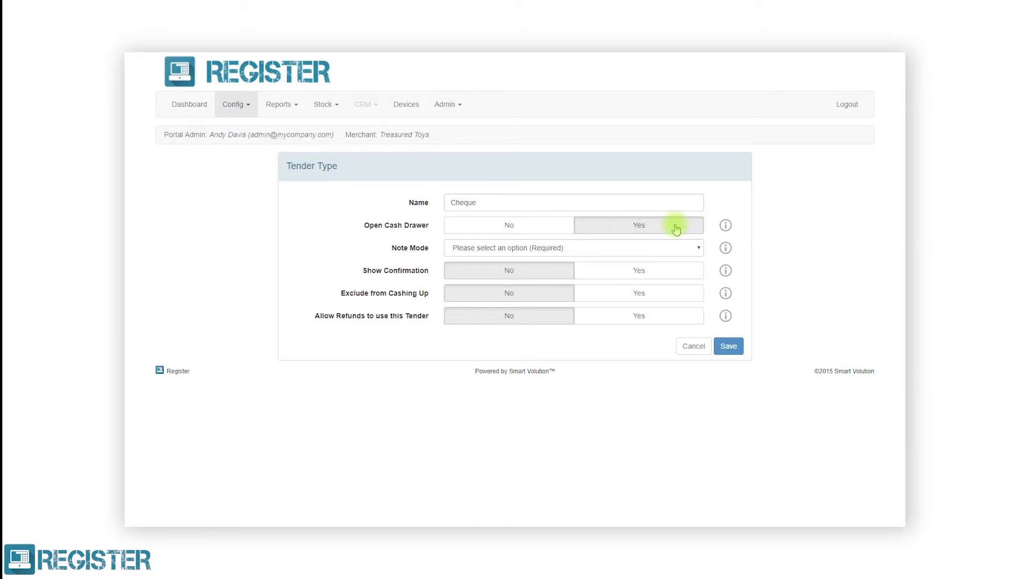
left_click(665, 247)
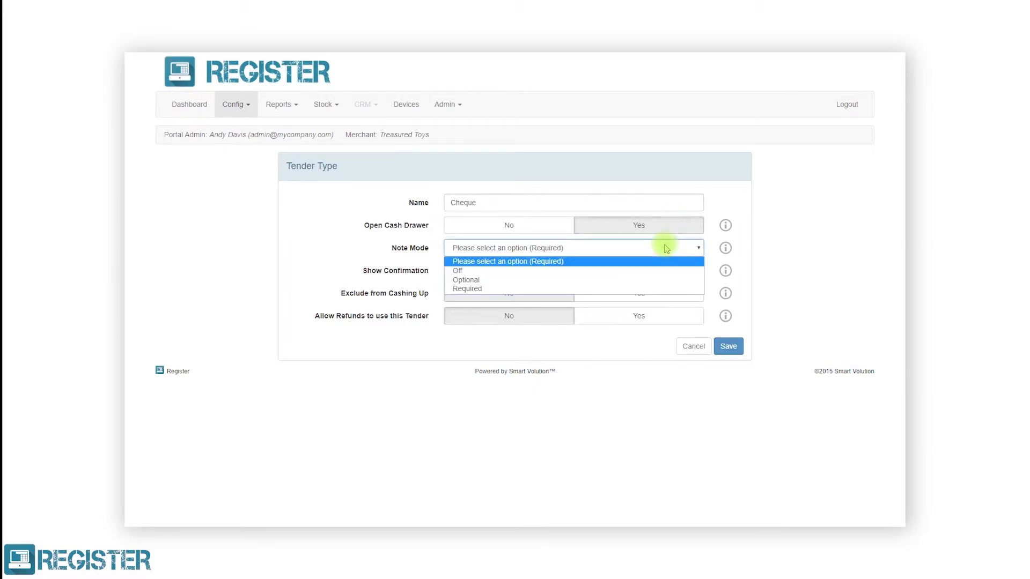
left_click(645, 289)
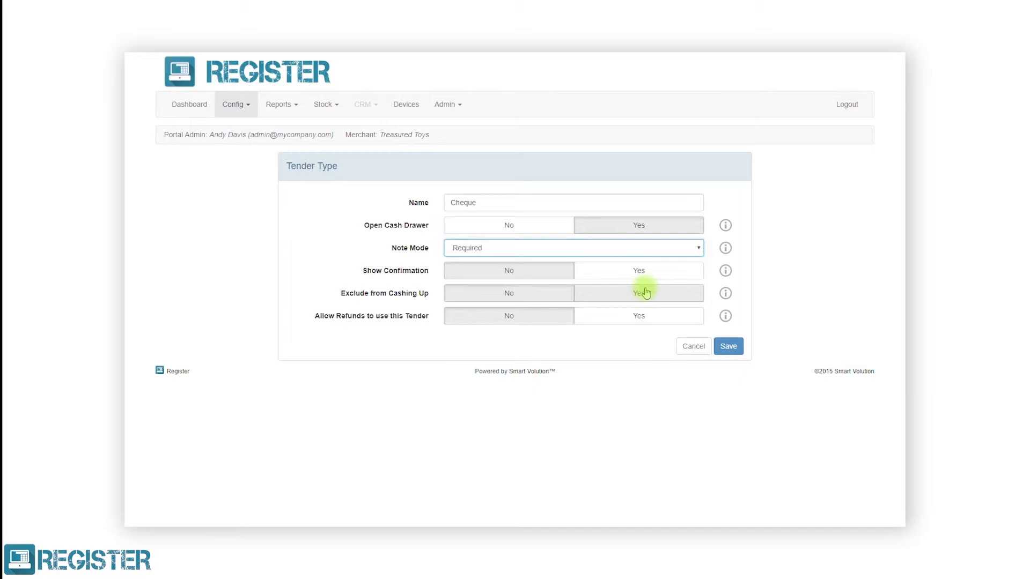
left_click(646, 275)
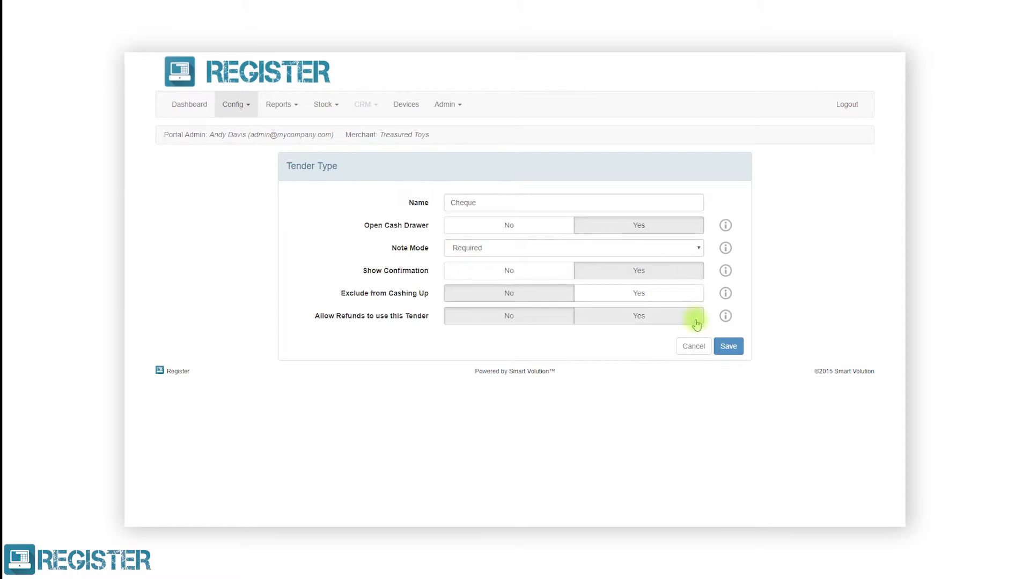
left_click(727, 346)
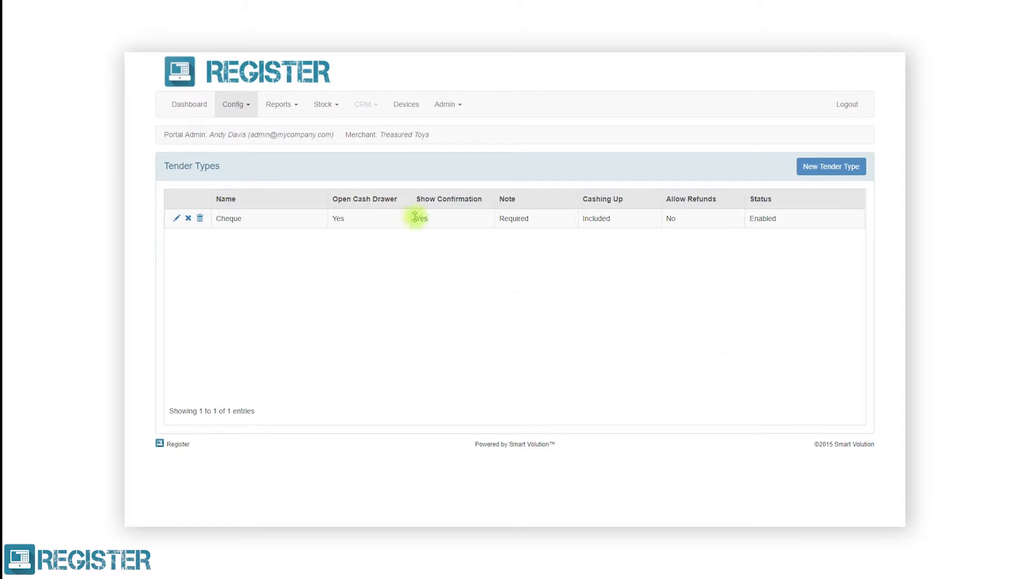
On the Discounts page, add Staff Discount as a 20% percentage discount.
left_click(240, 106)
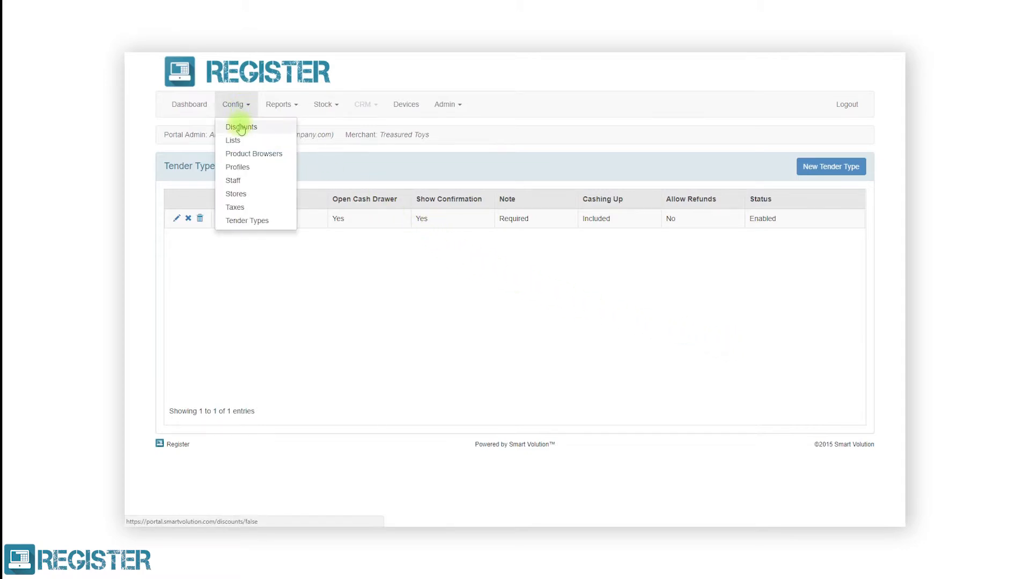
left_click(239, 127)
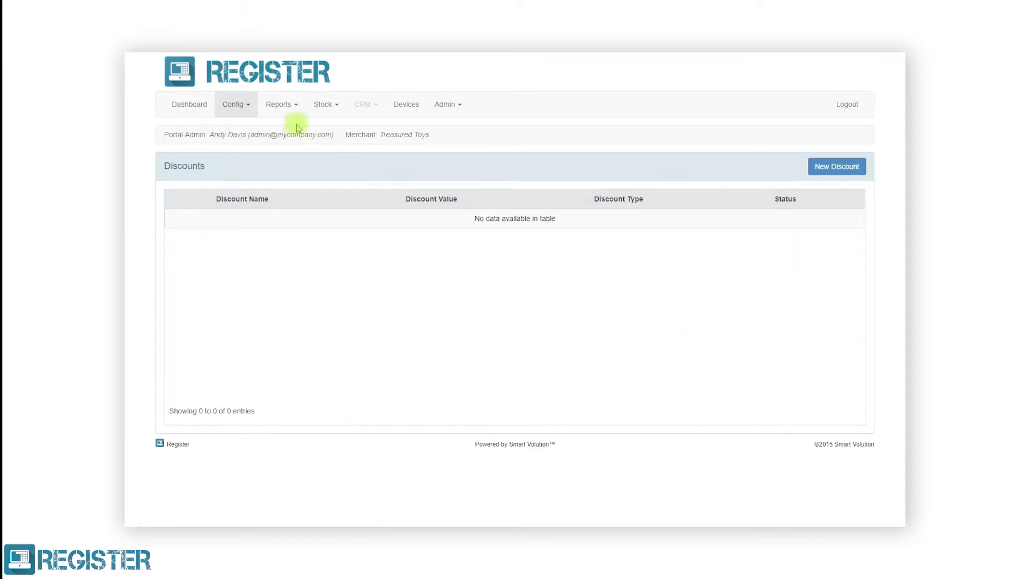
left_click(821, 163)
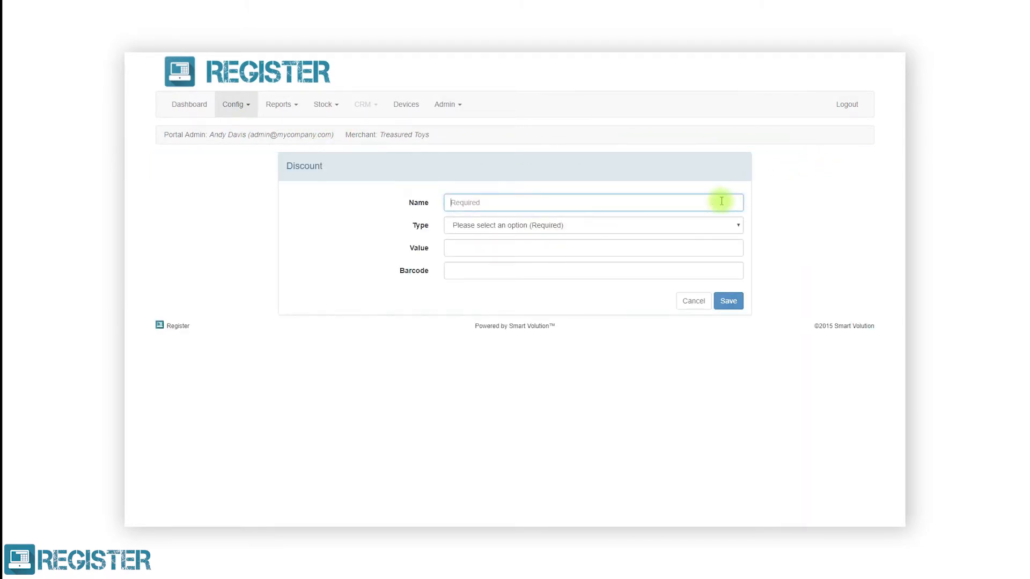
type("Staff Discount")
left_click(723, 225)
left_click(711, 248)
left_click(709, 249)
type("20")
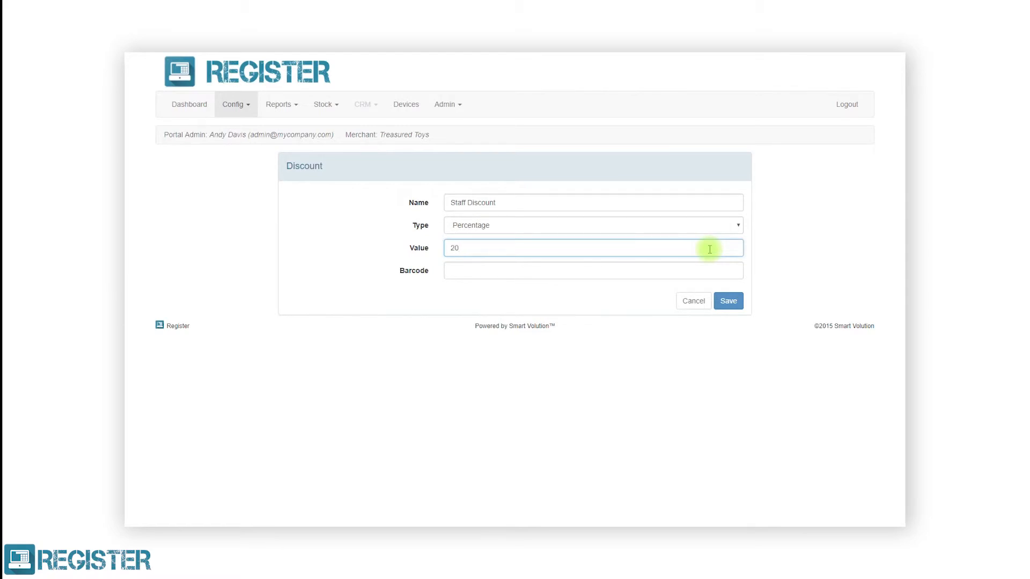
left_click(727, 300)
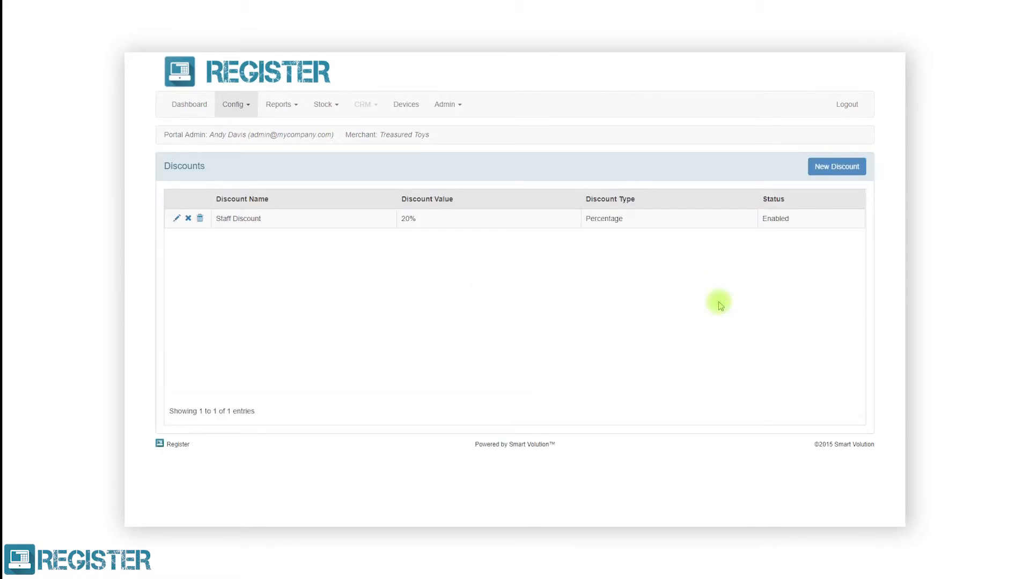
Add Forces Discount as a 15% percentage discount.
left_click(830, 168)
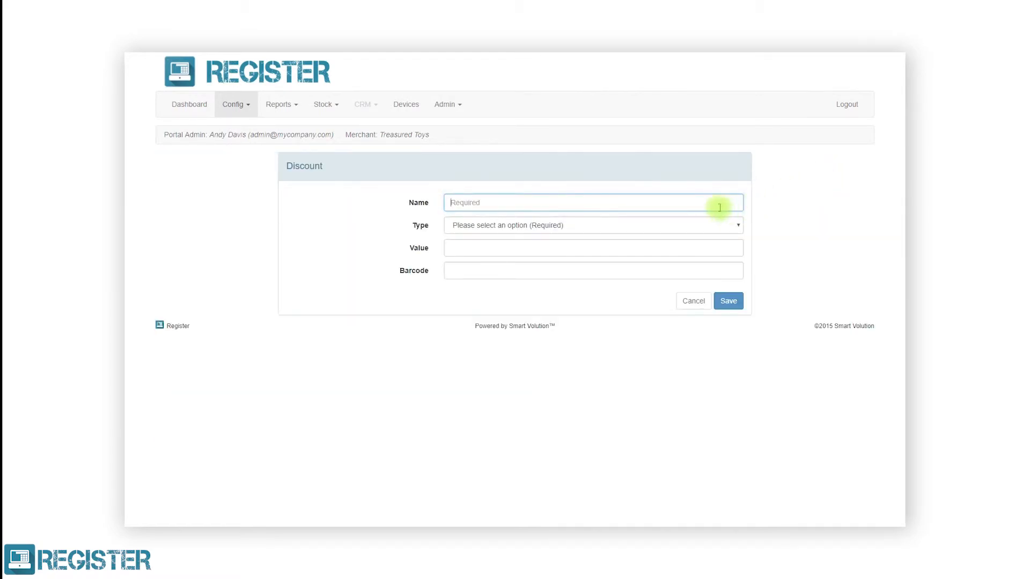
type("Forces Discount")
left_click(715, 224)
left_click(704, 245)
left_click(704, 248)
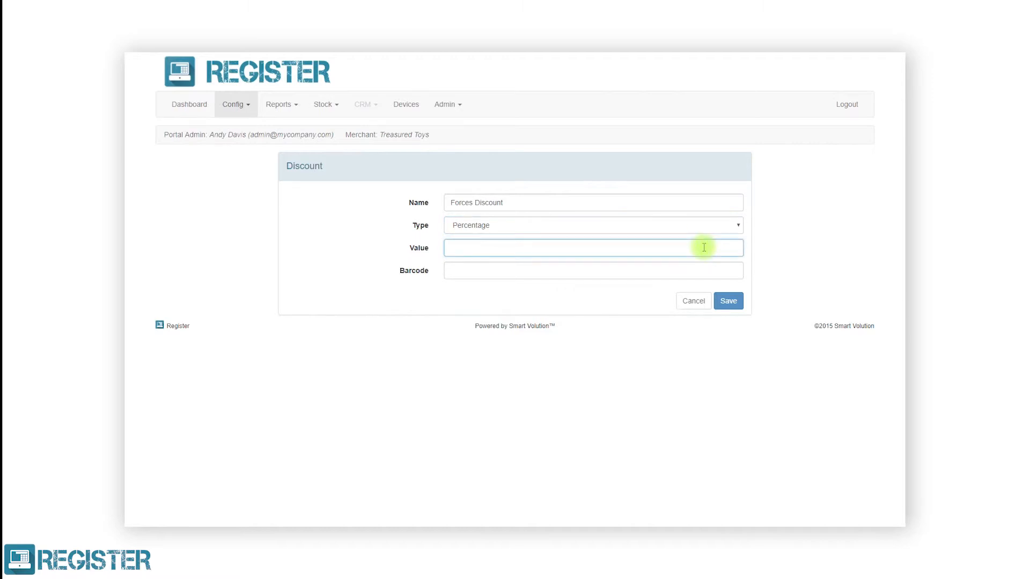
type("15")
left_click(727, 301)
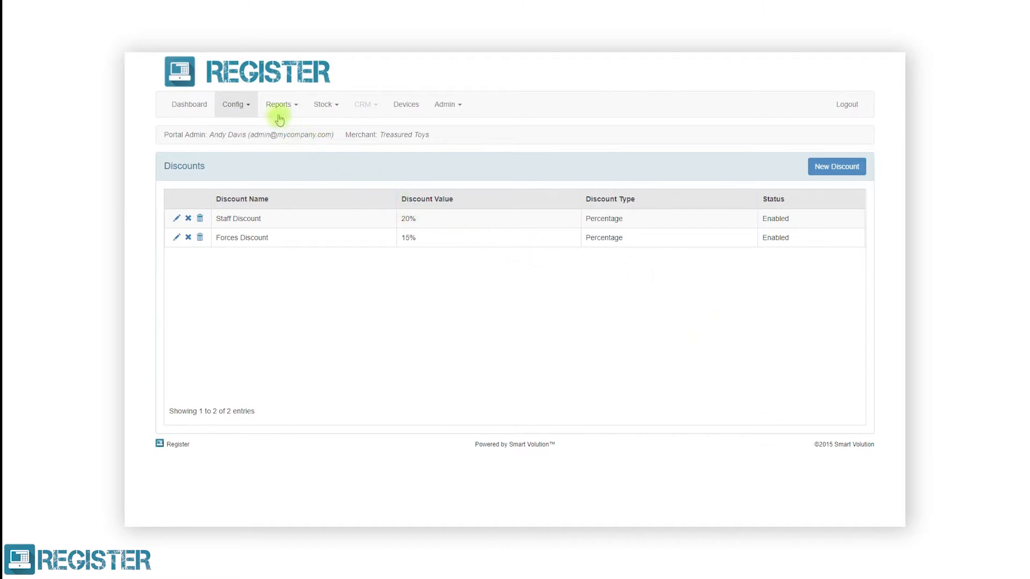
left_click(244, 104)
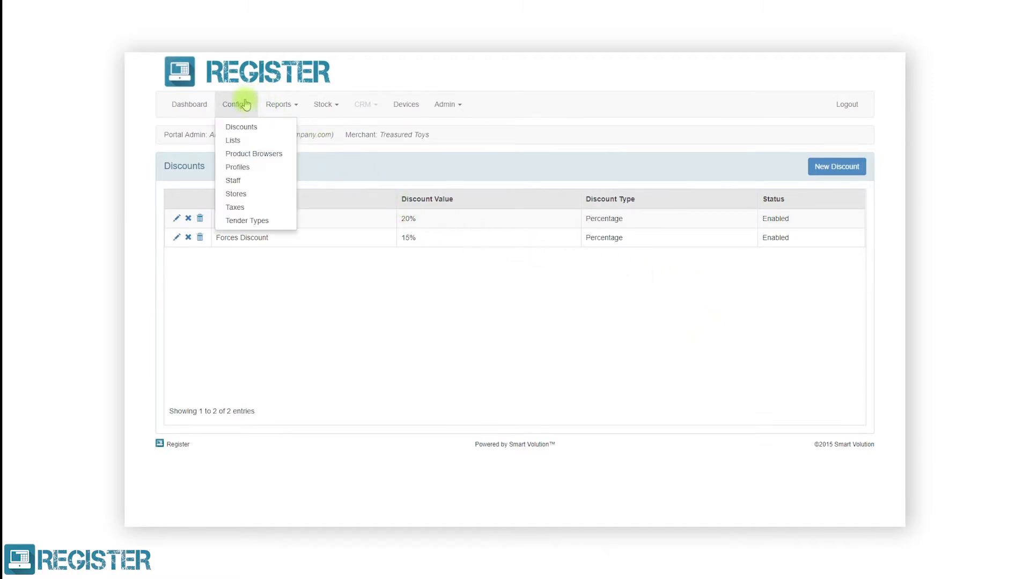
In Paid In Reasons, move Services Change above Supplies Change, then go to Stock > Departments.
left_click(240, 140)
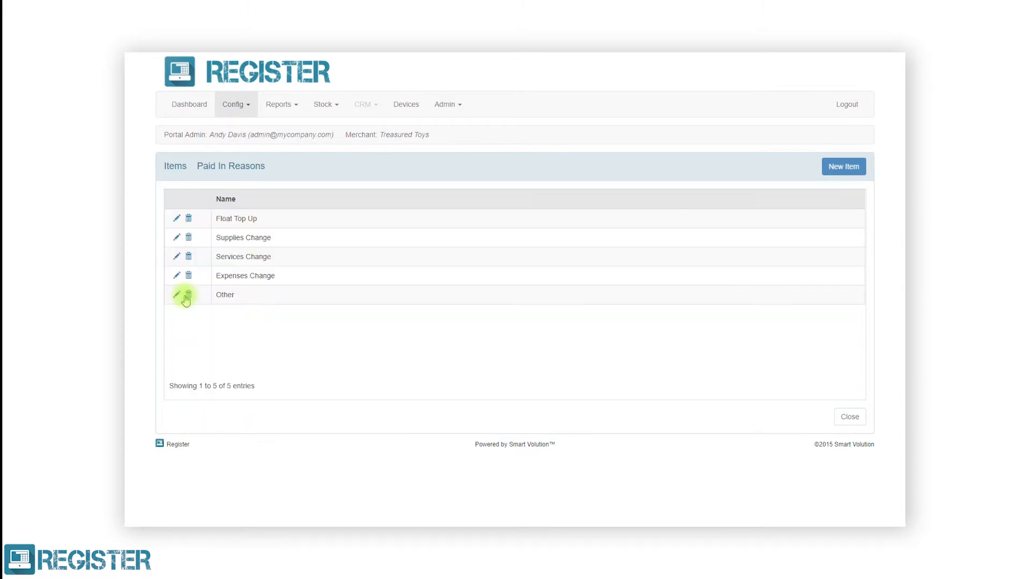
left_click_drag(237, 255, 241, 234)
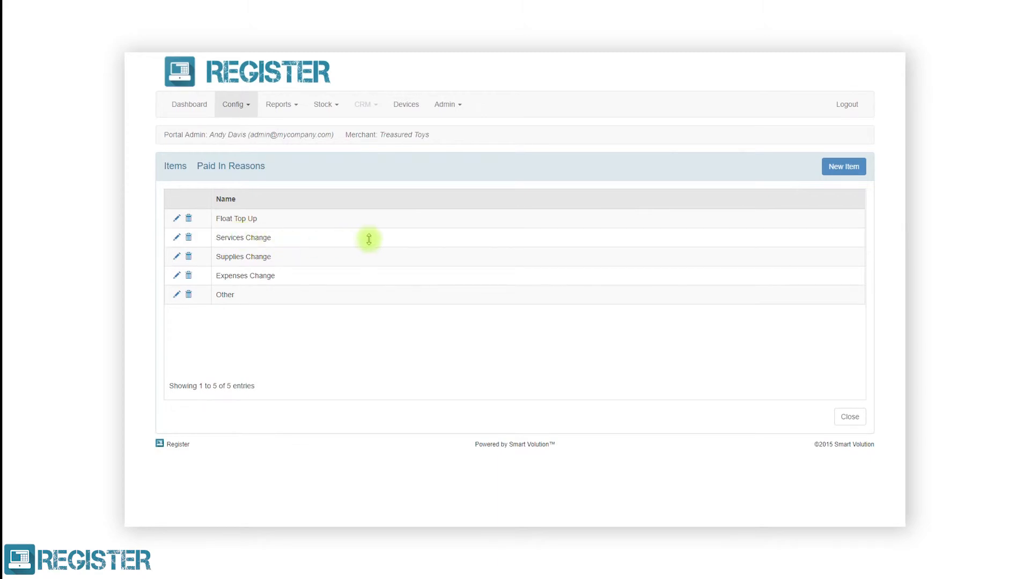
left_click(849, 417)
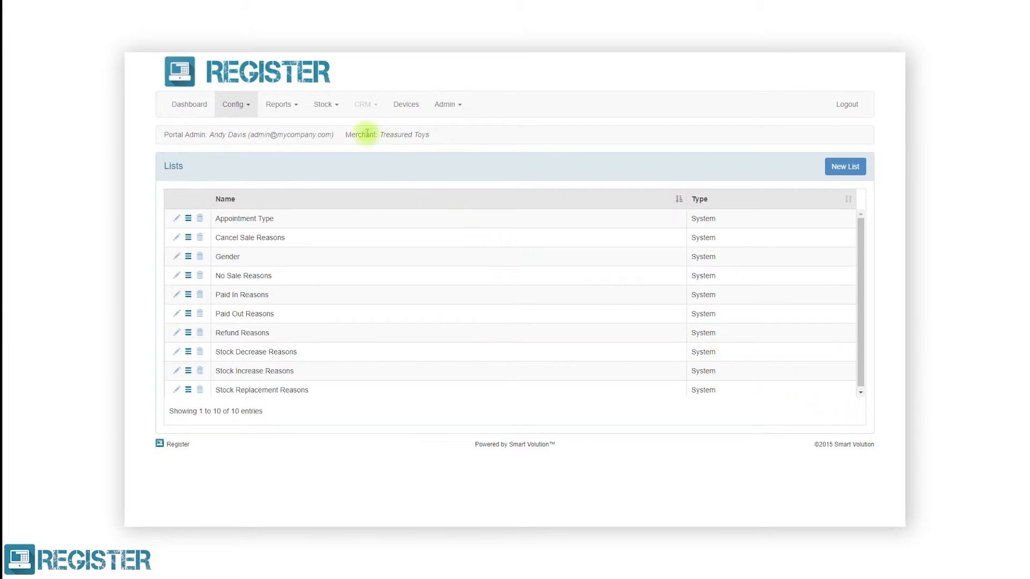
left_click(326, 107)
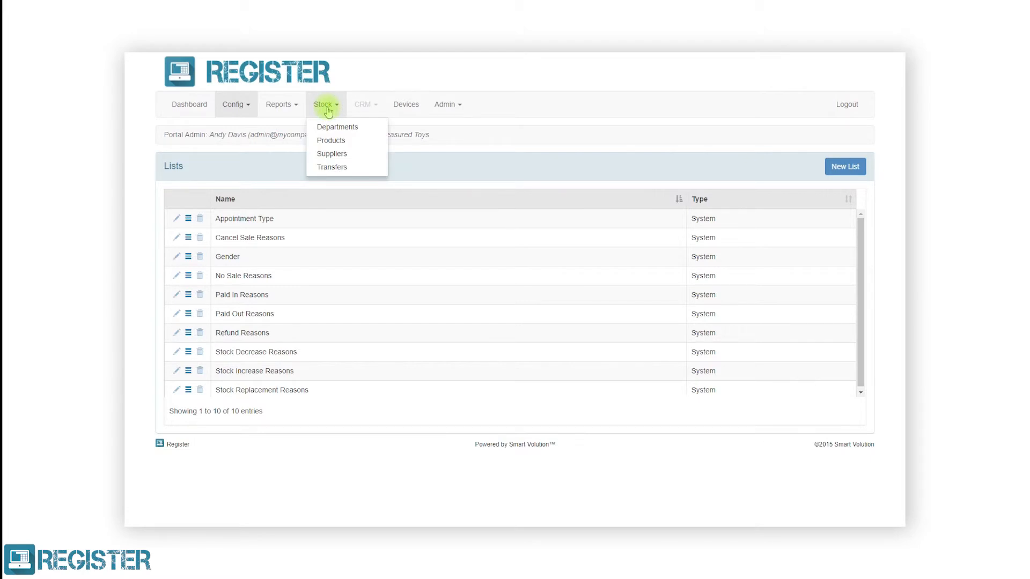
left_click(324, 127)
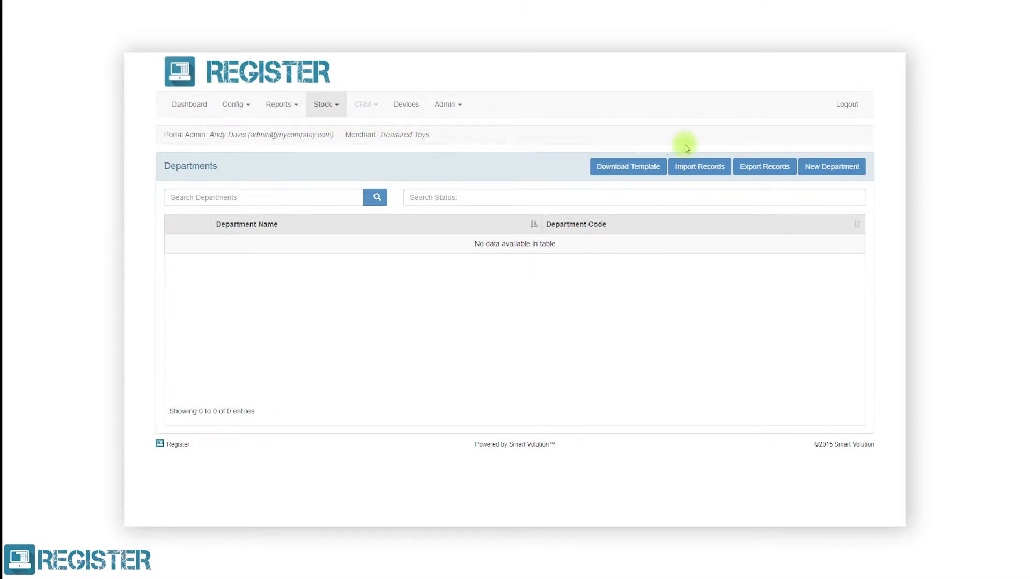
Create Example Department with code 1 and Standard Rate (TAX20) 20.0% tax.
left_click(819, 168)
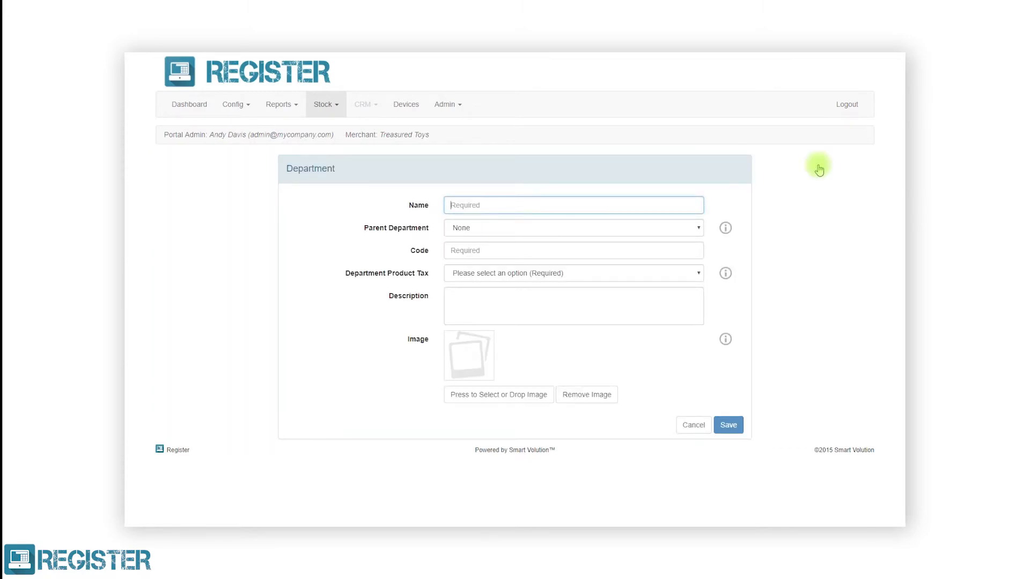
type("Example Department")
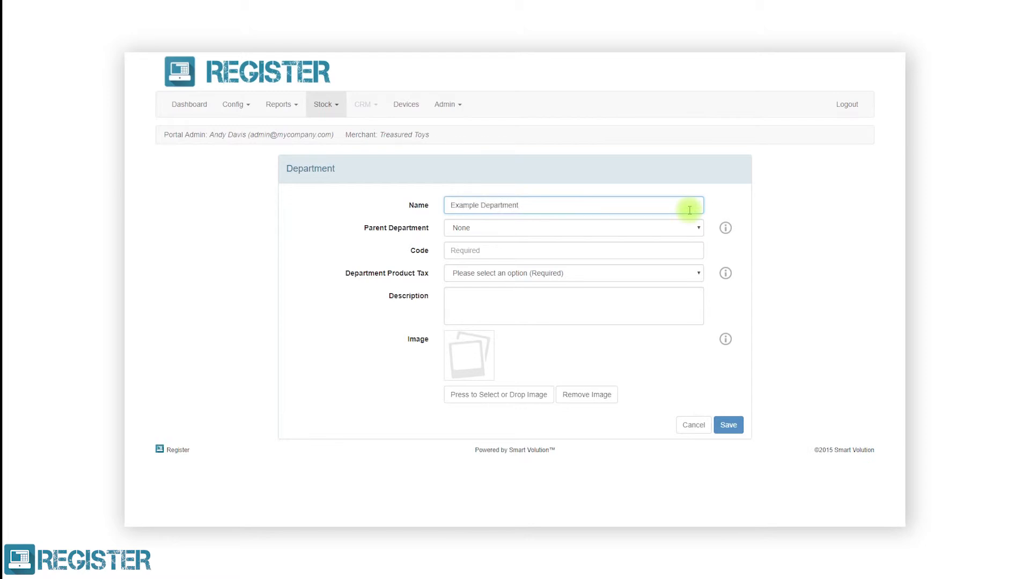
left_click(678, 250)
type("1")
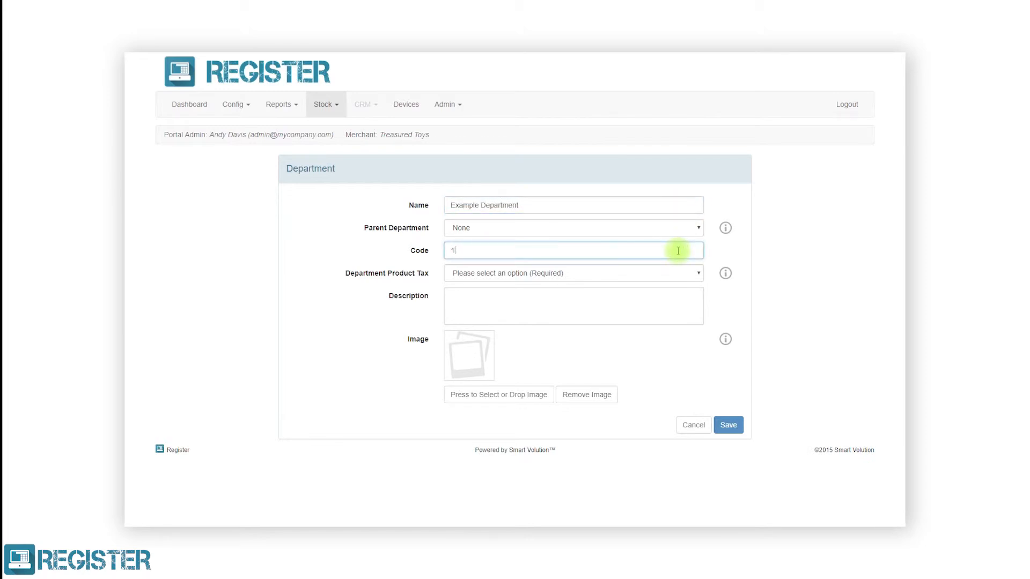
left_click(678, 272)
left_click(670, 301)
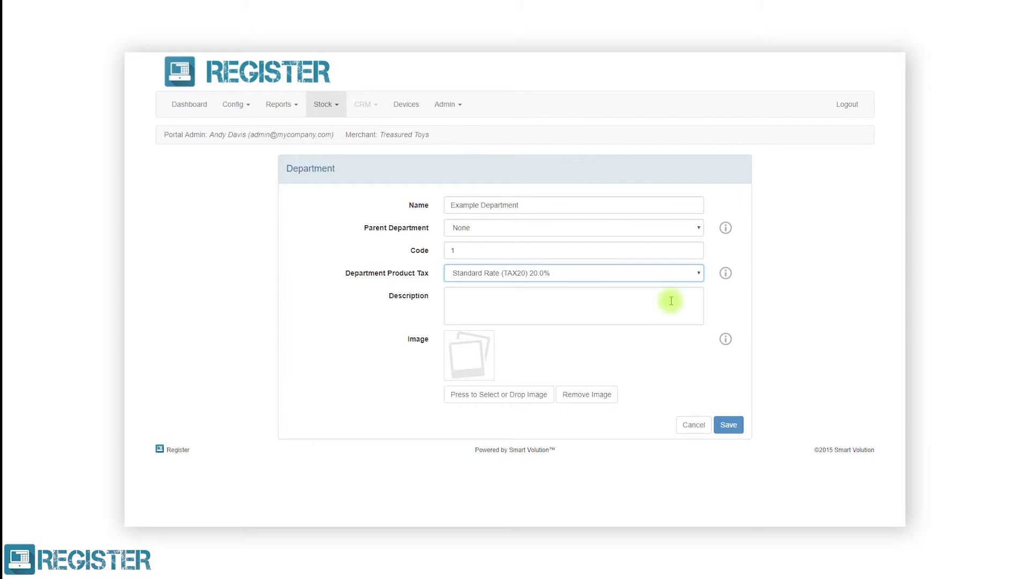
left_click(728, 425)
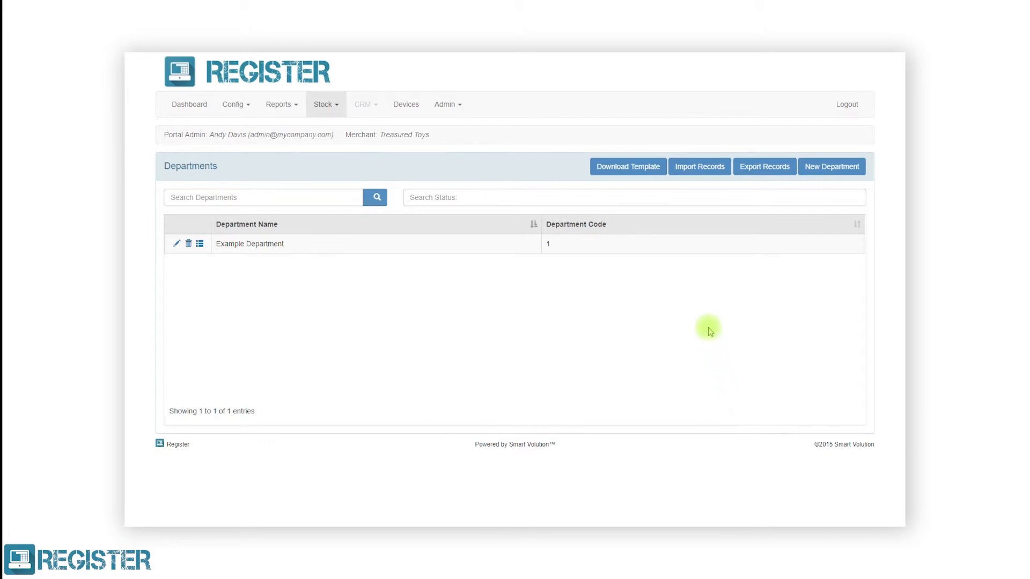
Import the 11 Toys departments (106 and 1060–1069) from the 4.8 Departments - Toys file.
left_click(699, 166)
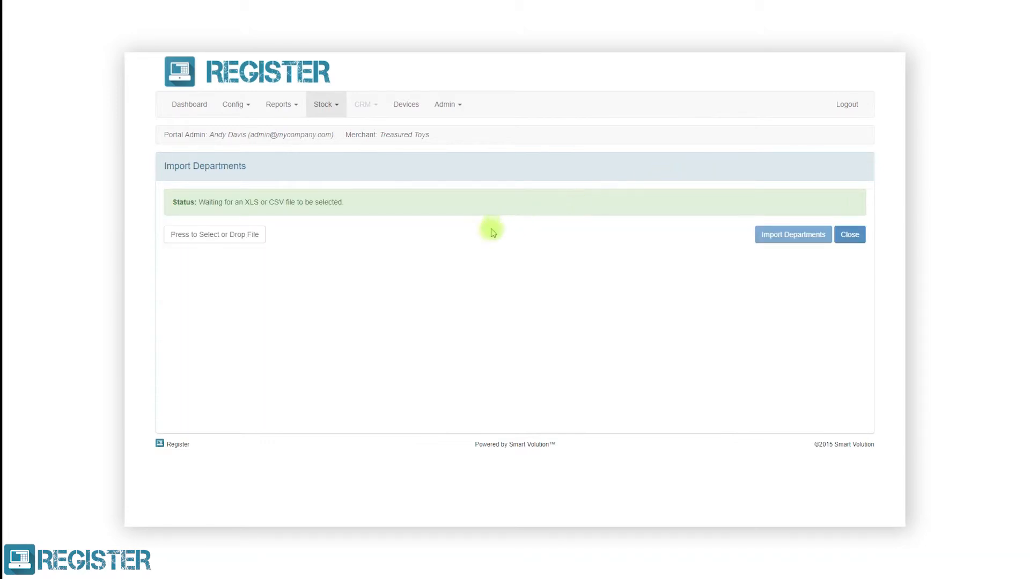
left_click(206, 240)
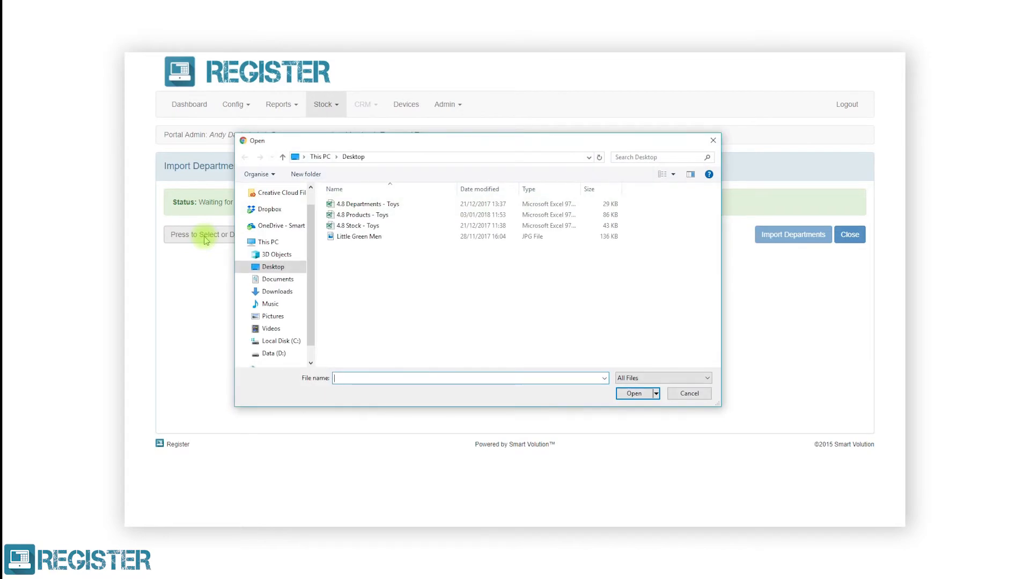
left_click(346, 206)
left_click(625, 394)
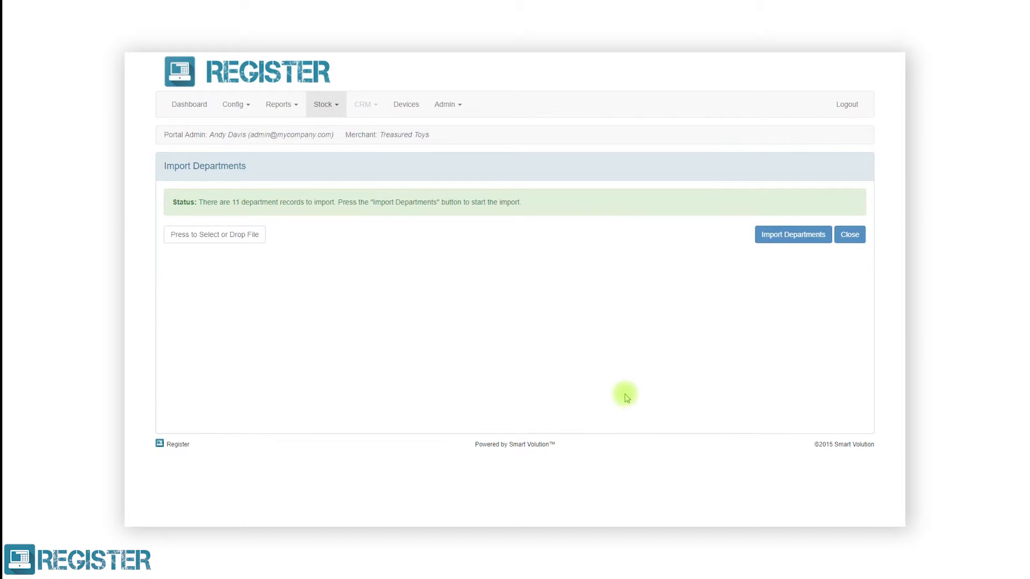
left_click(785, 239)
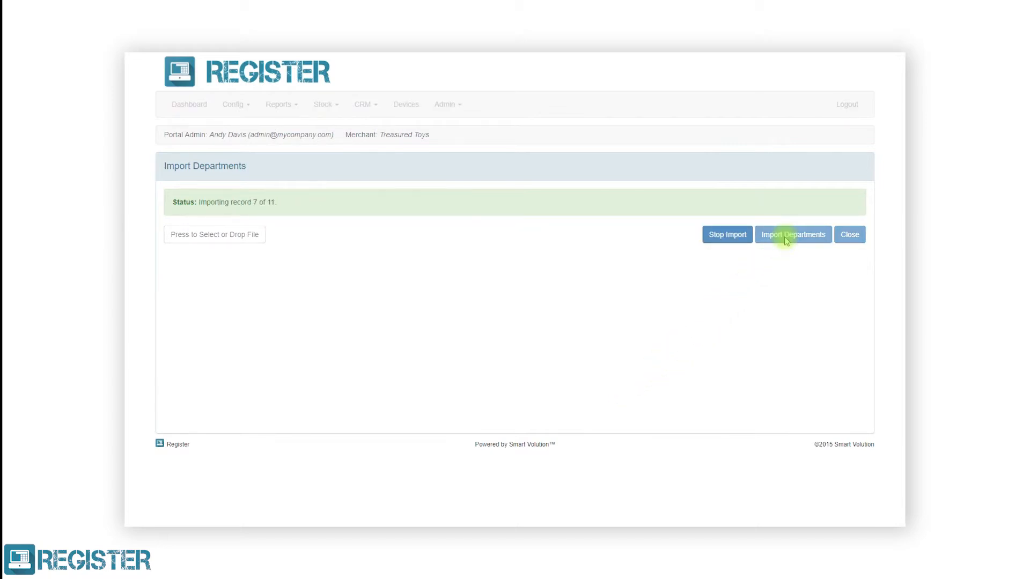
left_click(848, 239)
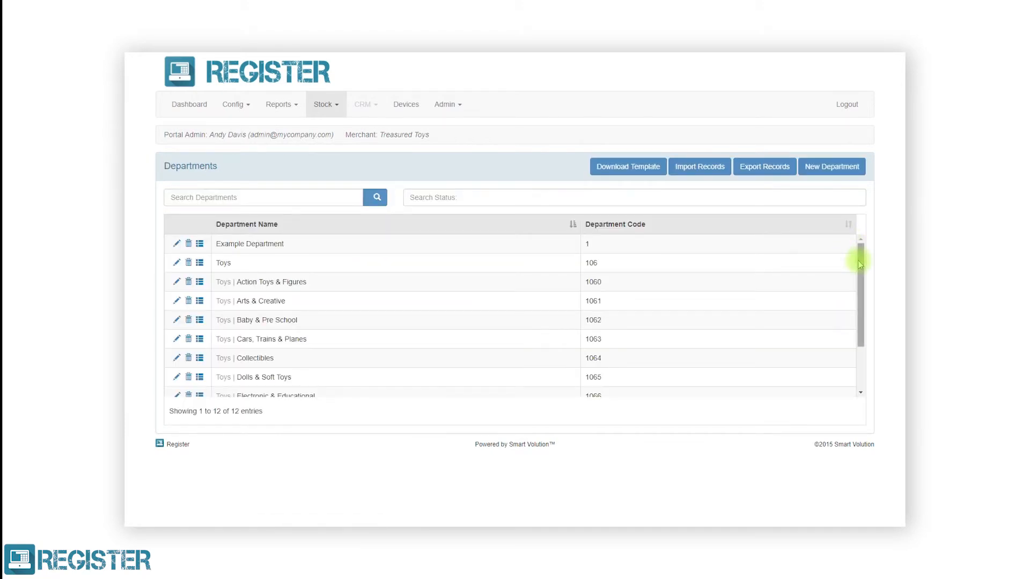
mouse_move(860, 262)
left_mouse_down()
mouse_move(850, 324)
mouse_move(861, 258)
left_mouse_up()
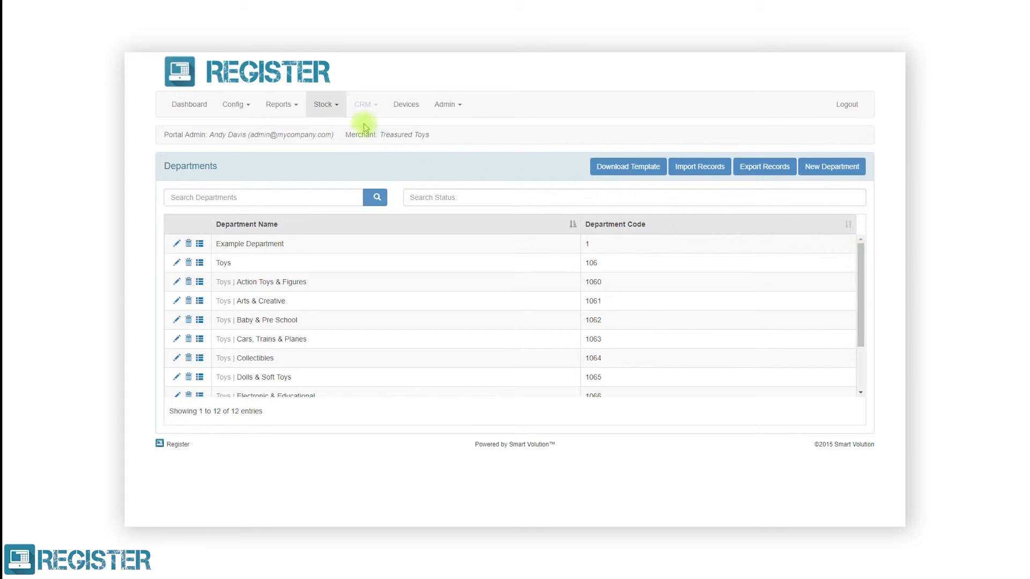
left_click(334, 108)
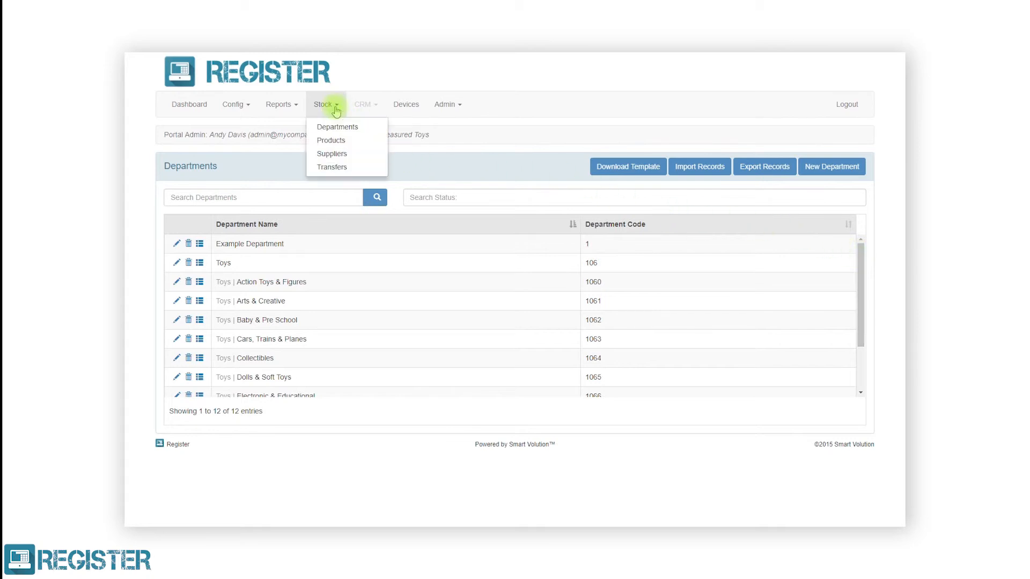
left_click(333, 141)
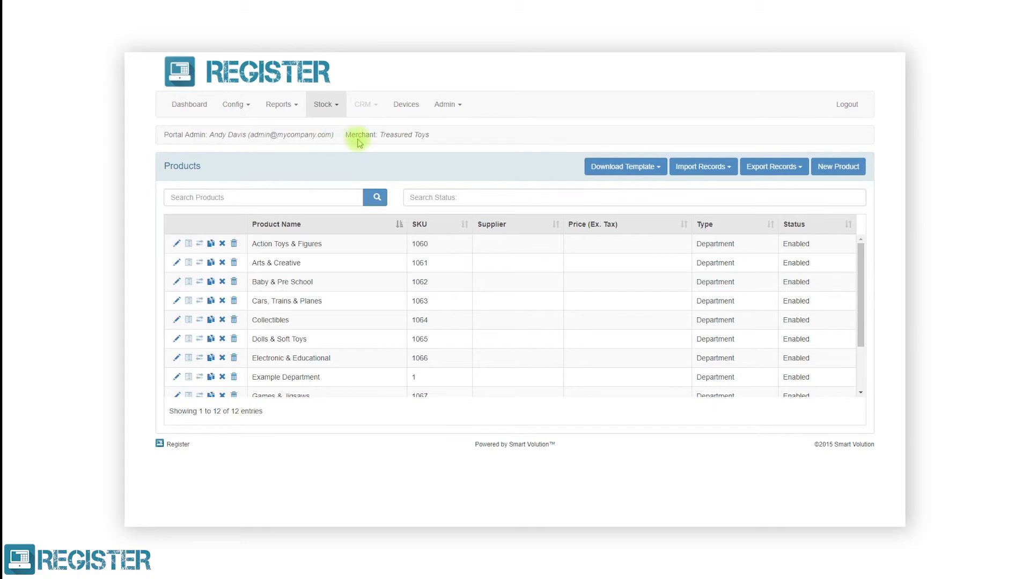
left_click(819, 171)
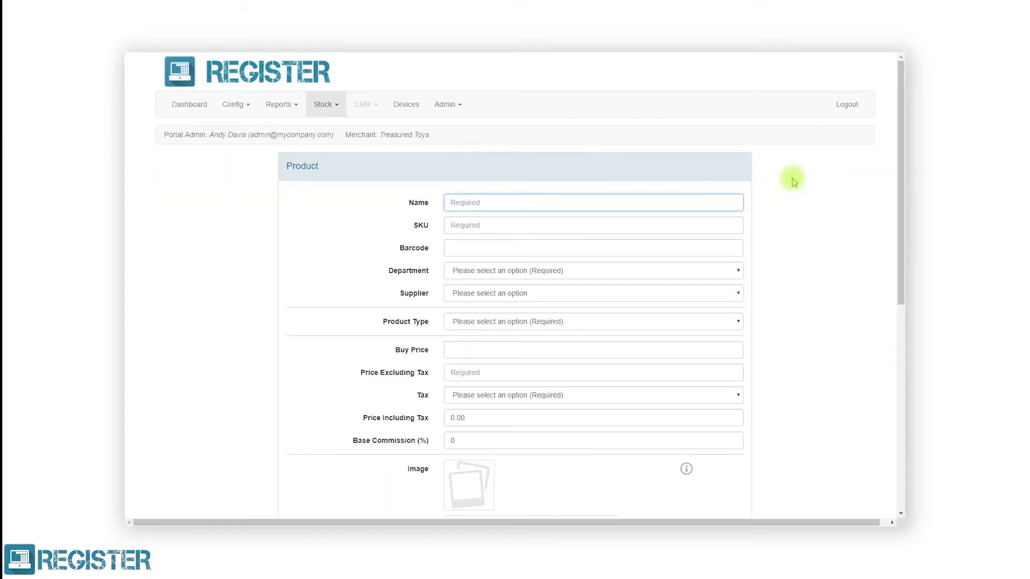
type("Little Green Men")
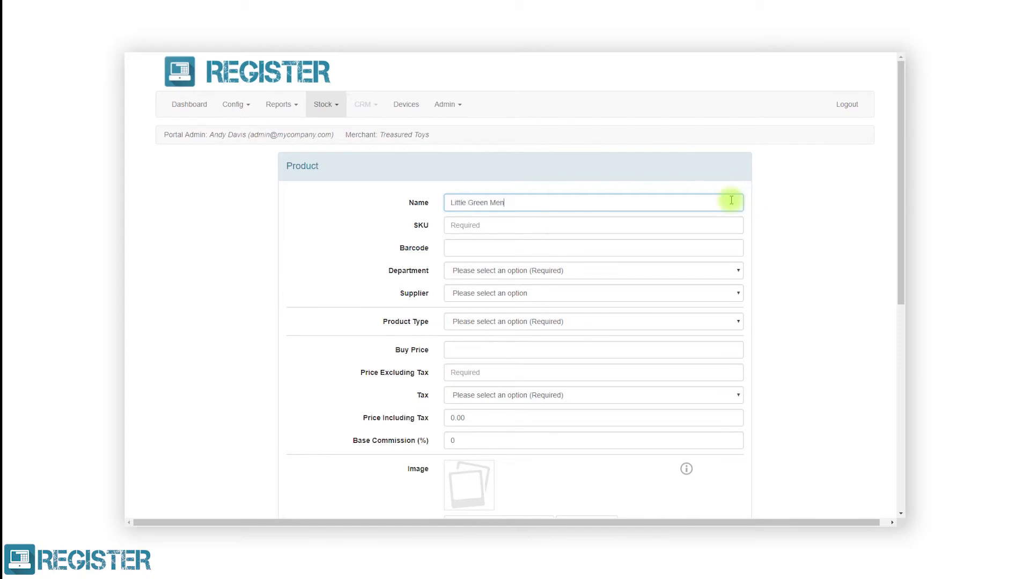
left_click(729, 225)
type("12345")
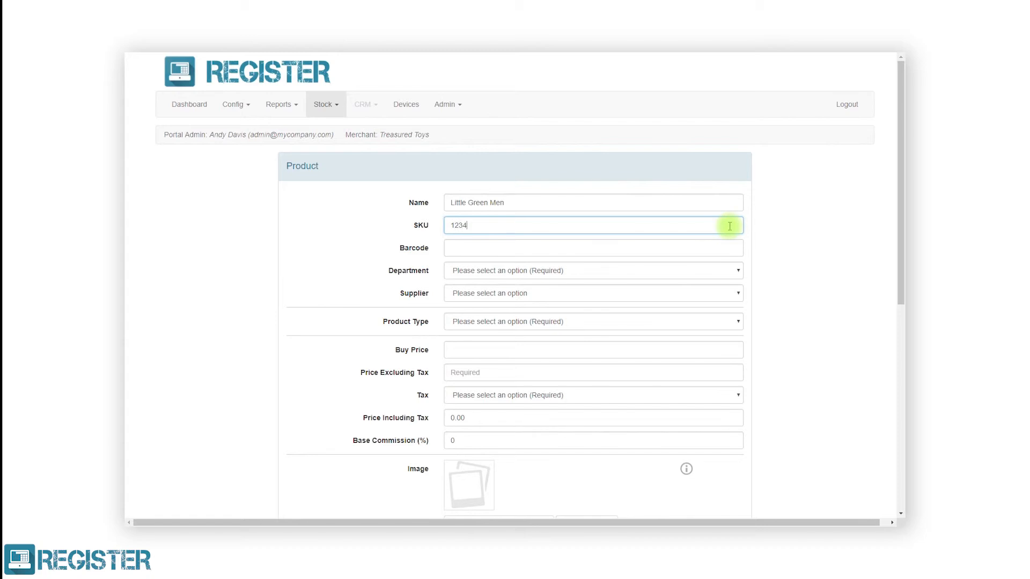
left_click(729, 246)
type("91234")
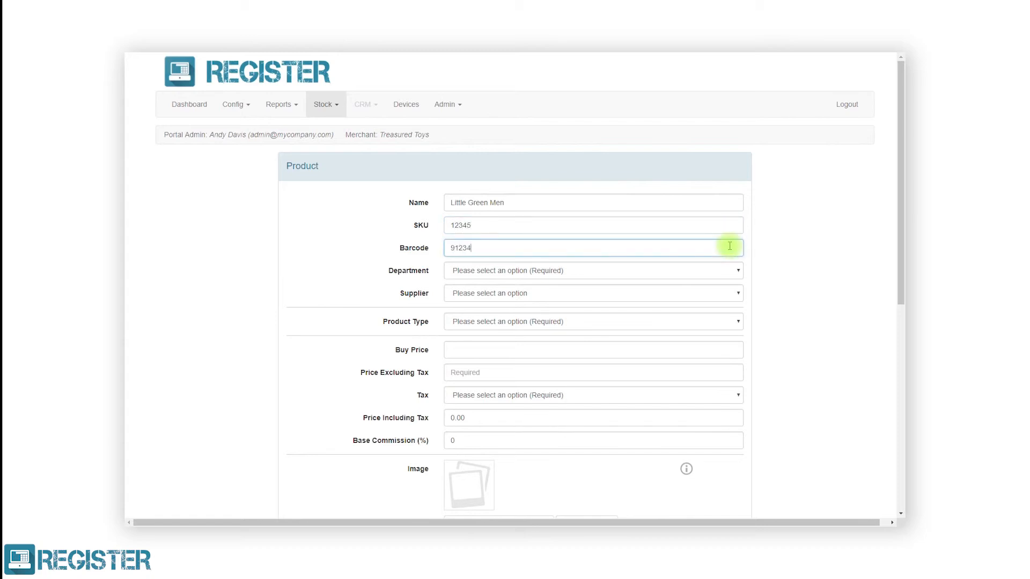
type("56789000")
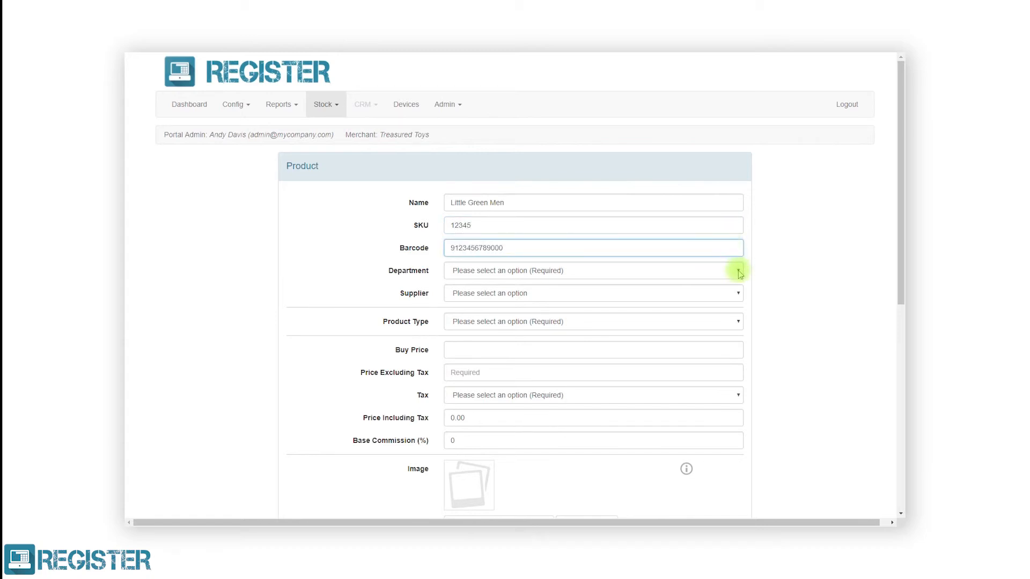
Set Example Department, type Regular, buy price 1.00, price 2.99 ex tax and Standard Rate 20% tax.
left_click(738, 271)
left_click(730, 293)
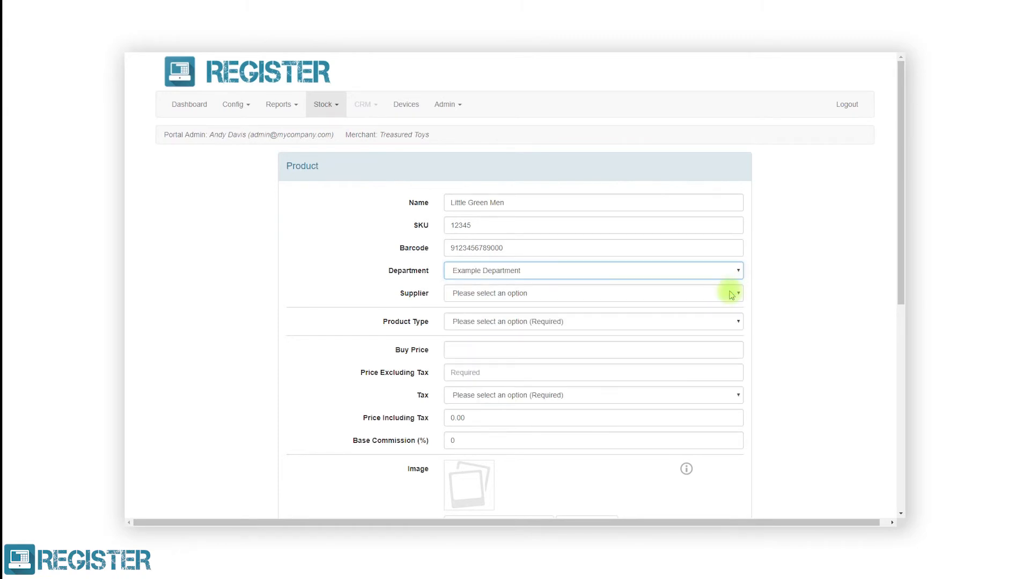
left_click(721, 321)
left_click(706, 388)
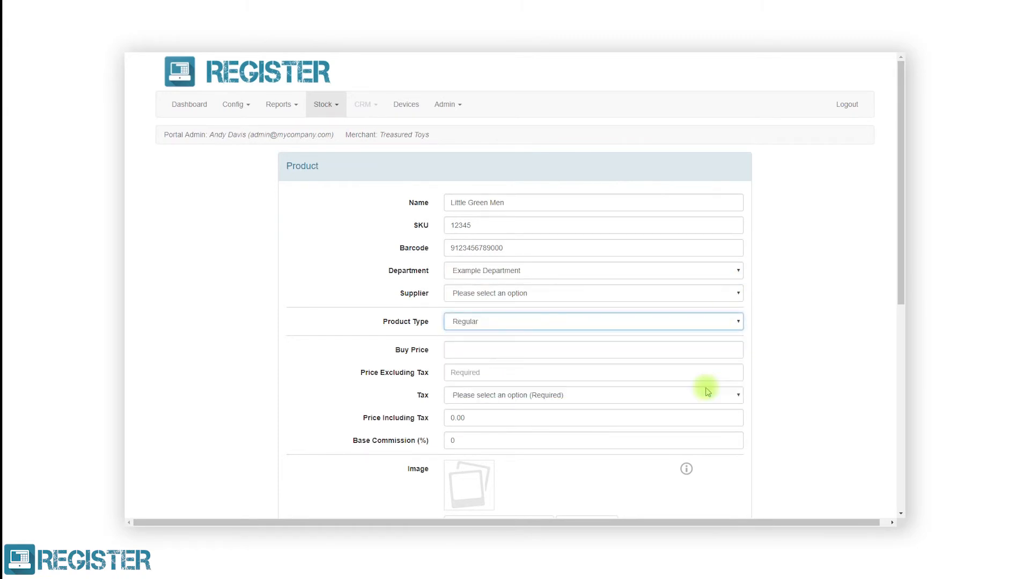
left_click(717, 352)
type("1.00")
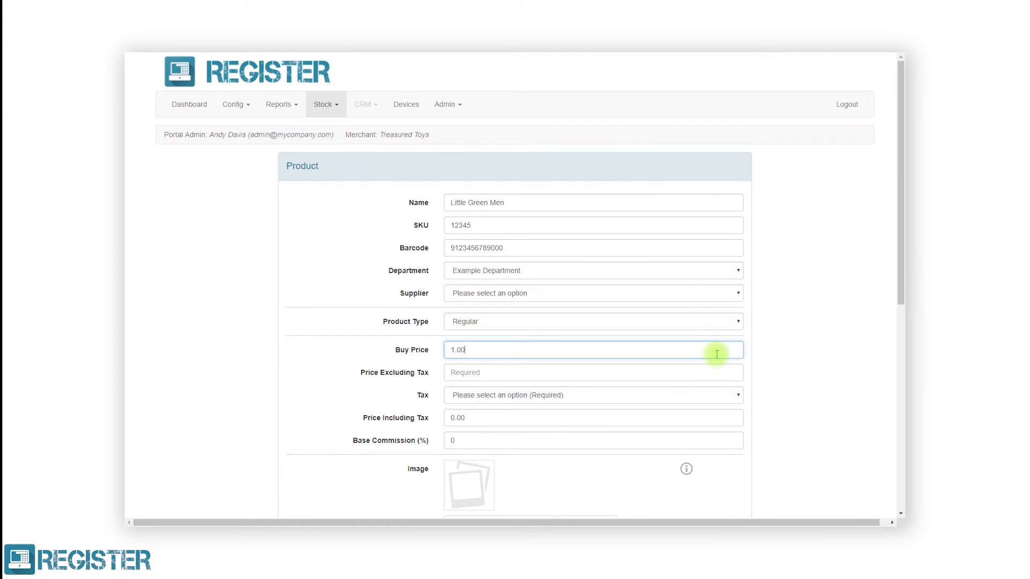
left_click(704, 374)
type("2.99")
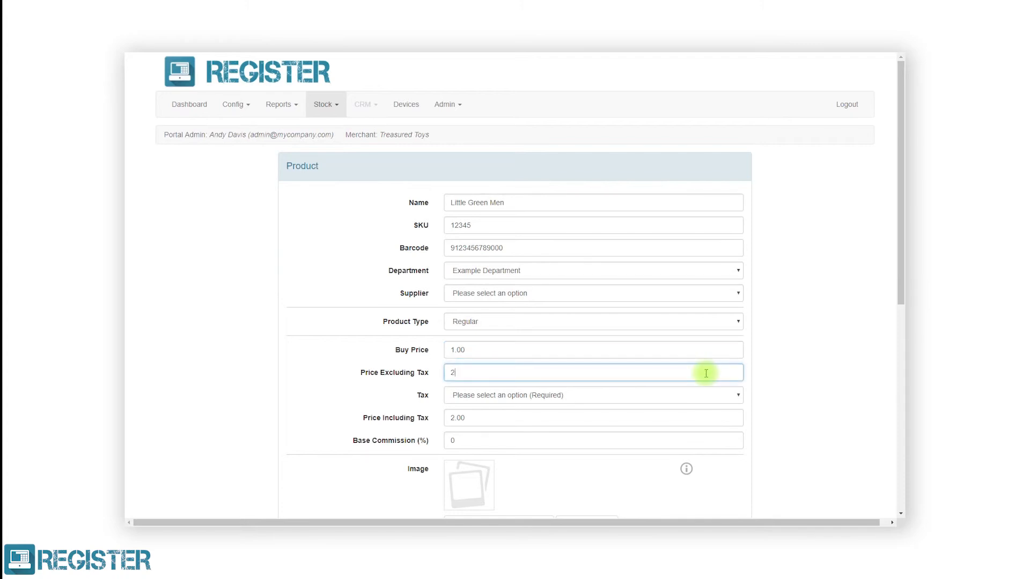
left_click(698, 397)
left_click(687, 429)
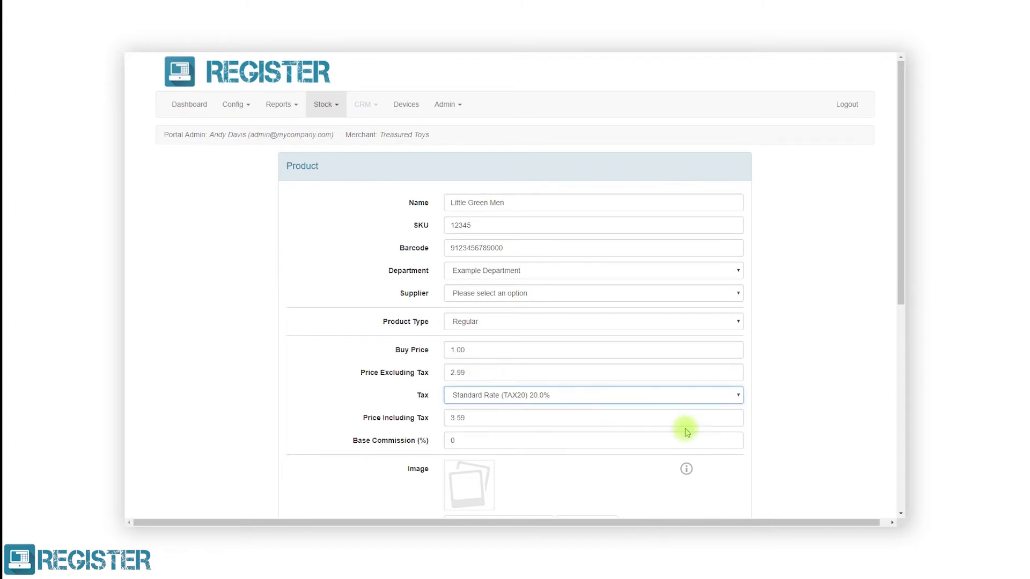
Attach the Little Green Men alien picture and save the product.
scroll(687, 432, "down", 3)
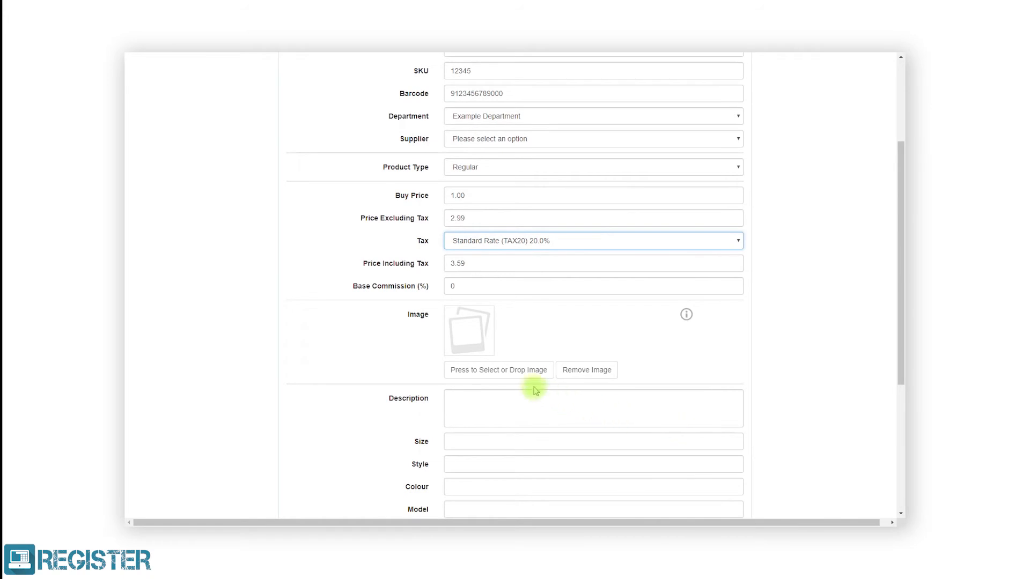
left_click(512, 374)
left_click(365, 204)
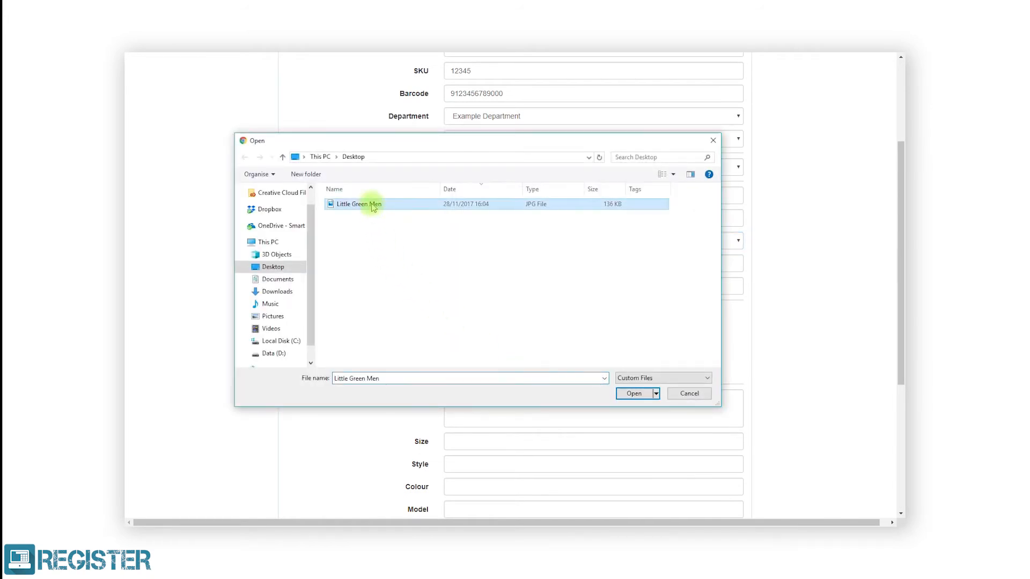
left_click(632, 393)
scroll(633, 397, "down", 5)
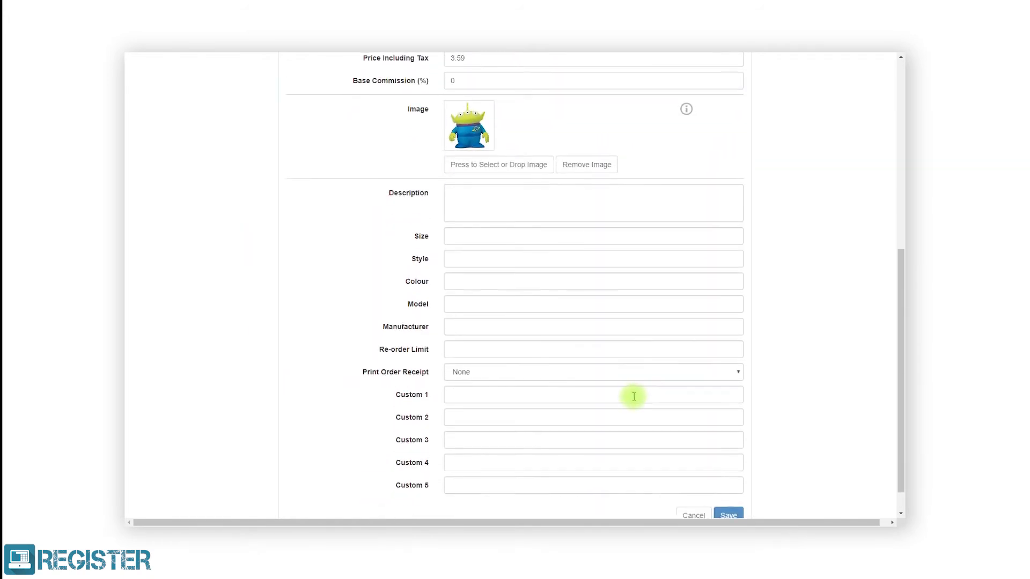
left_click(727, 483)
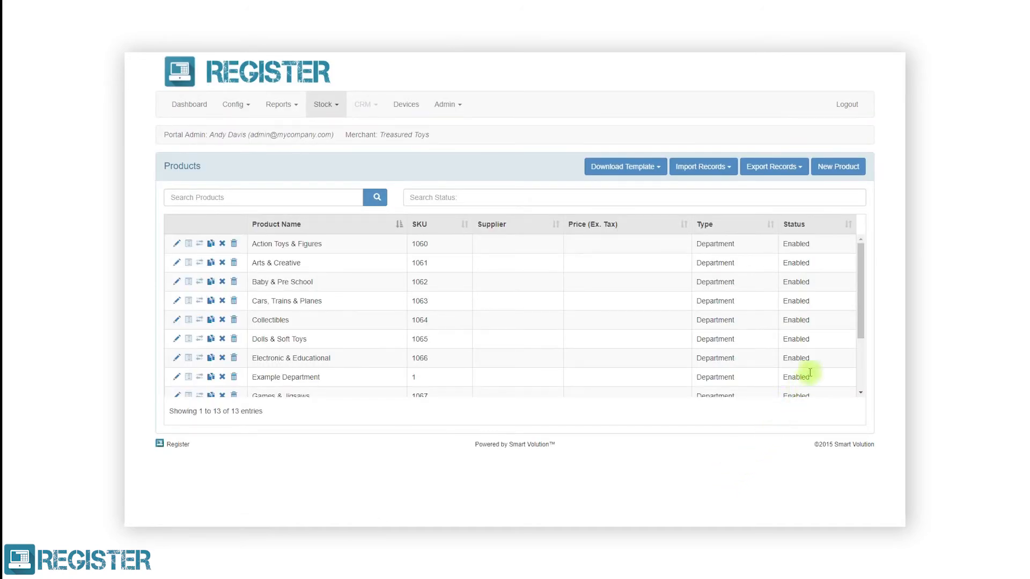
Scroll to Little Green Men in the Products list and show the Import Records options.
left_click_drag(861, 299, 853, 365)
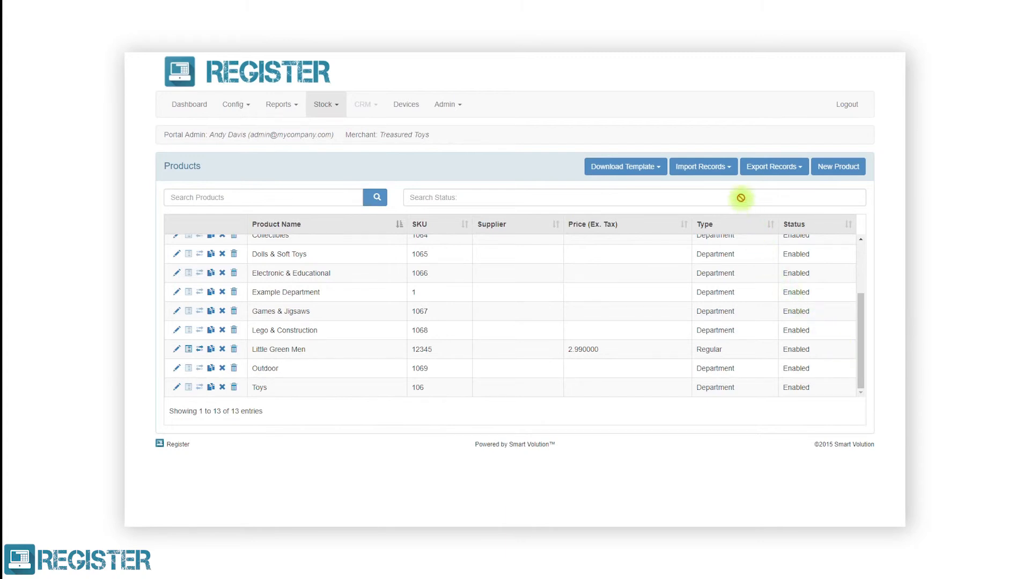
left_click(727, 173)
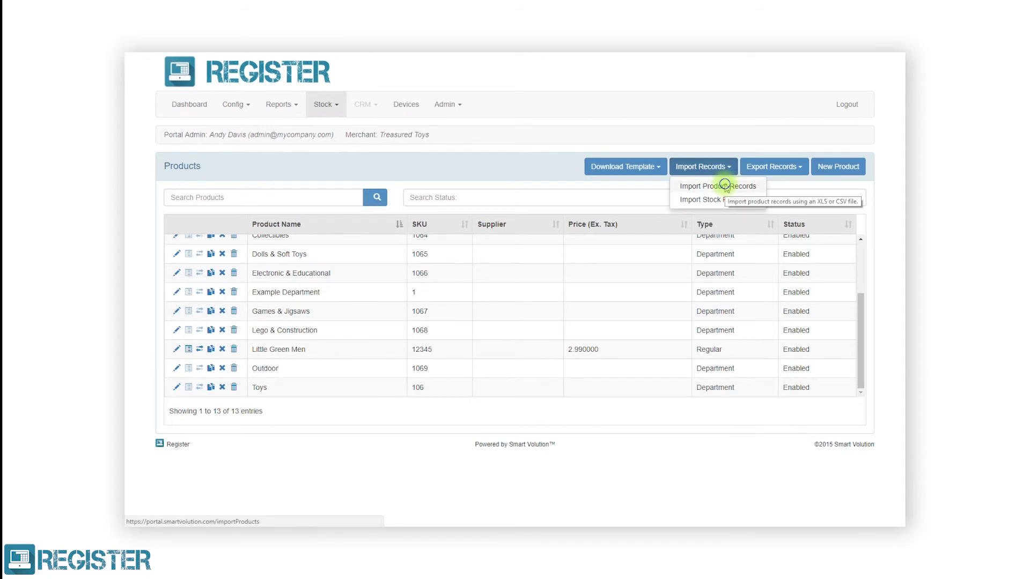
Import the 129 product records from the 4.8 Products - Toys file.
left_click(725, 187)
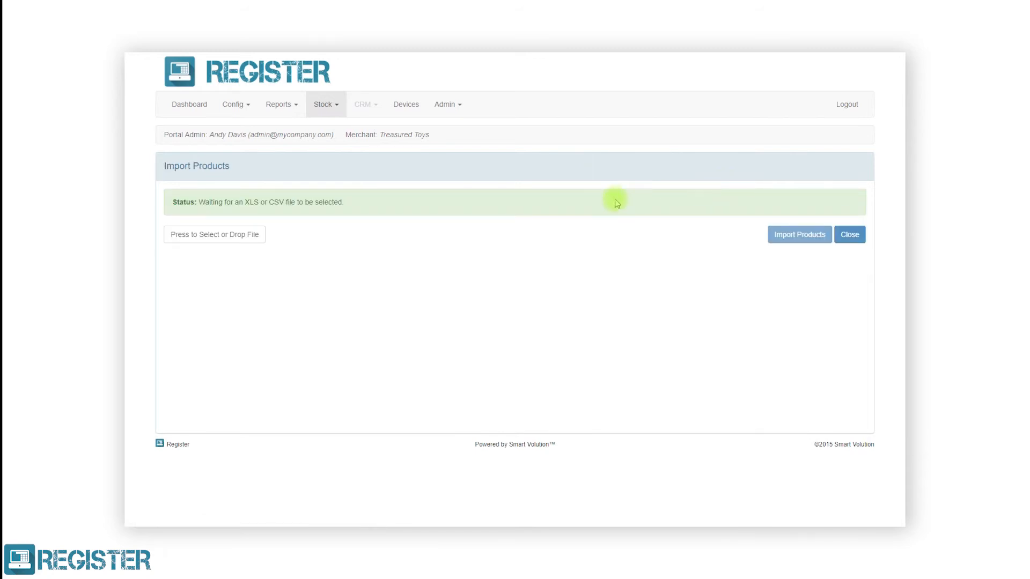
left_click(237, 235)
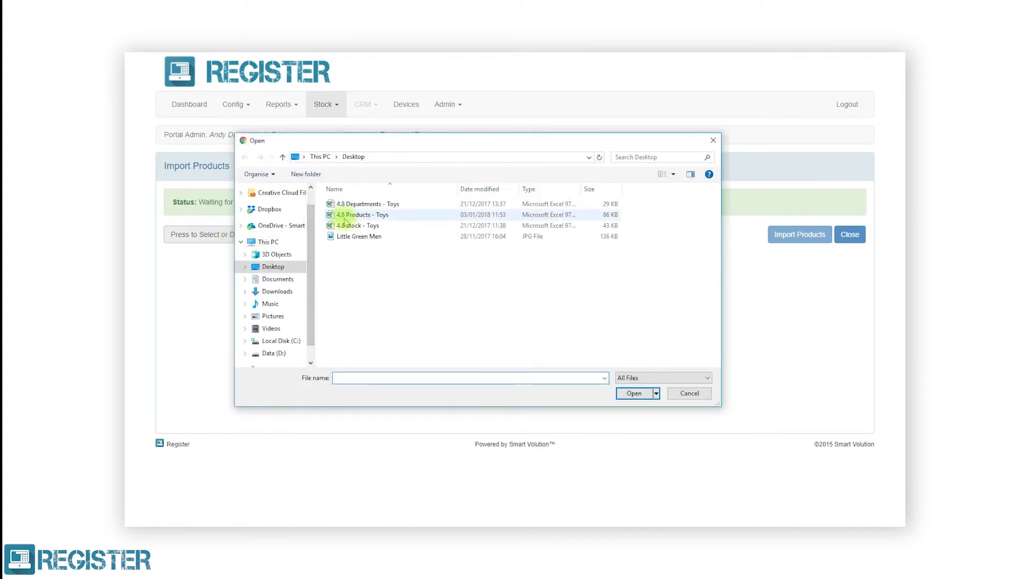
left_click(345, 219)
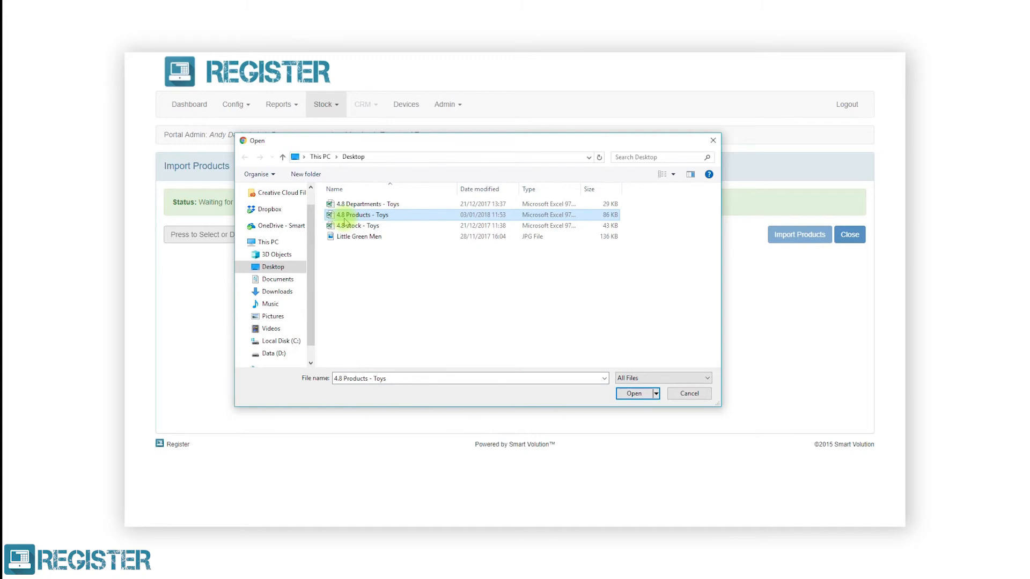
left_click(633, 394)
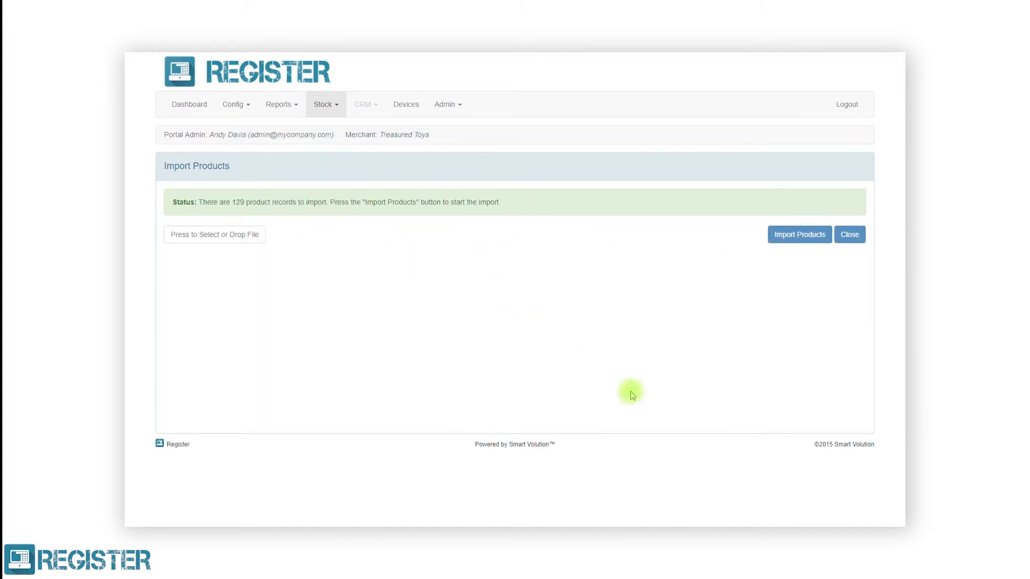
left_click(789, 239)
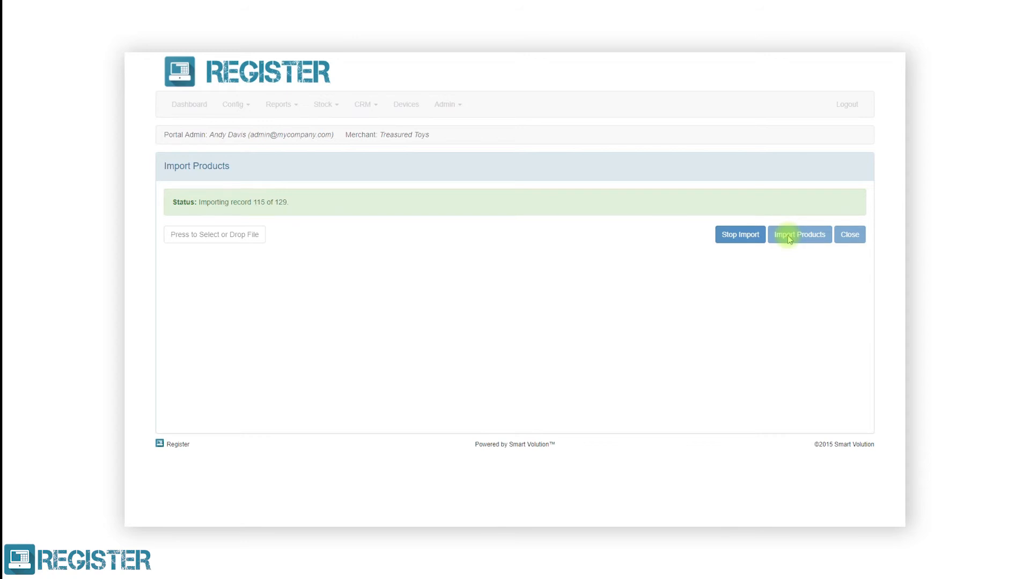
left_click(849, 235)
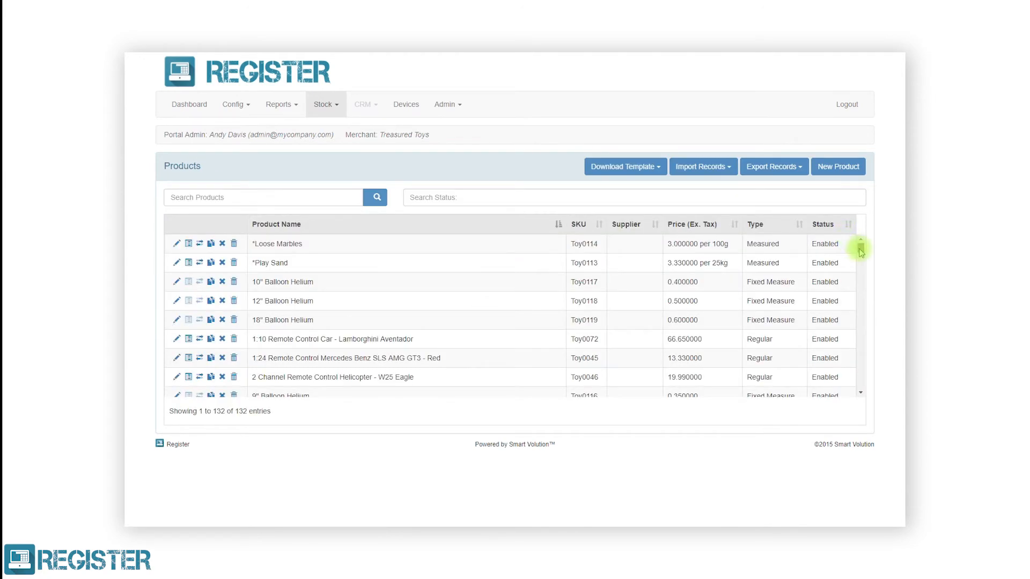
Find Little Green Men and set its Mayfair Store stock to 10 as a Stock Take Adjustment.
left_click_drag(860, 249, 861, 314)
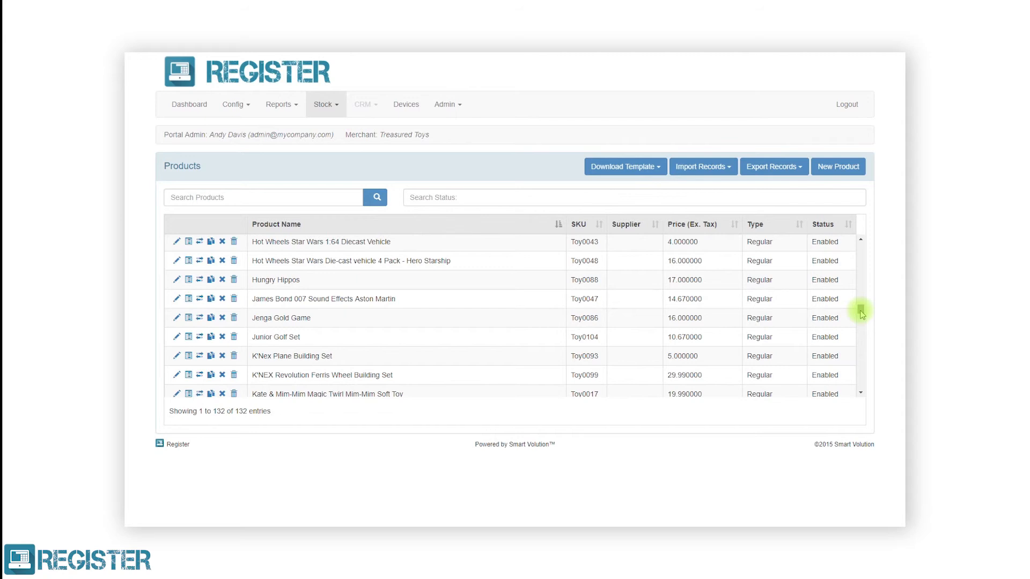
left_click(316, 201)
type("little green ")
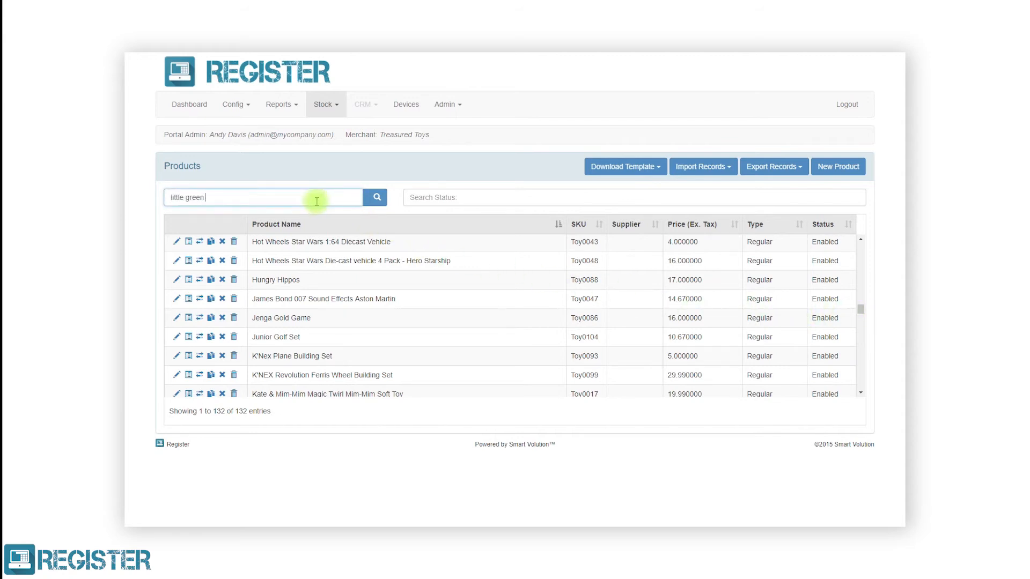
type("men")
left_click(370, 204)
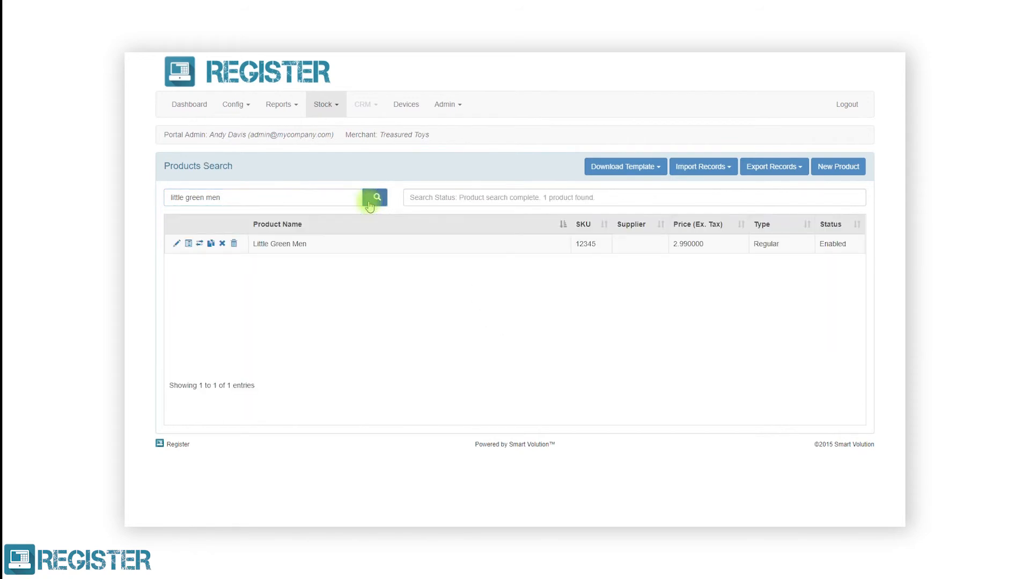
left_click(189, 244)
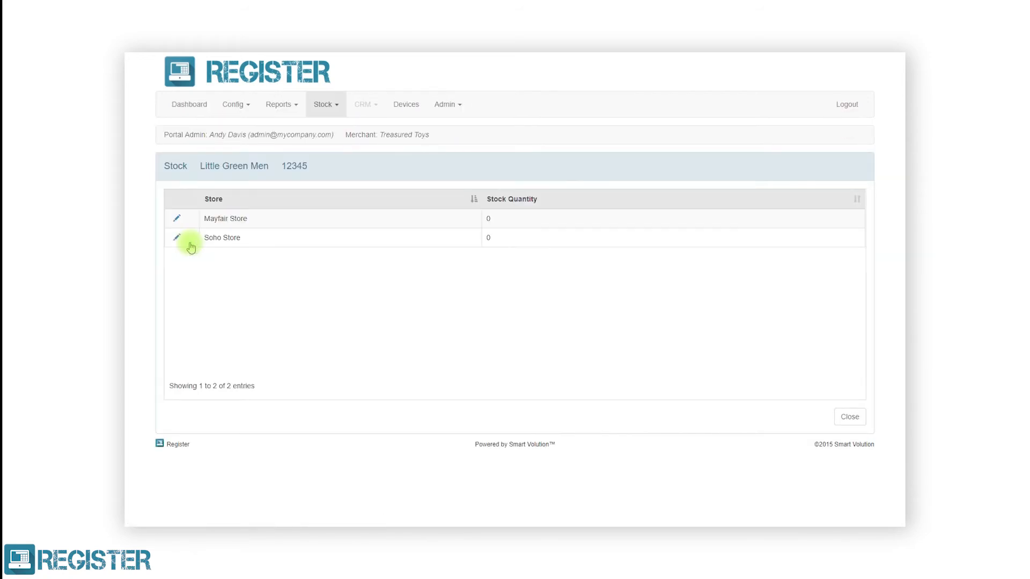
left_click(177, 218)
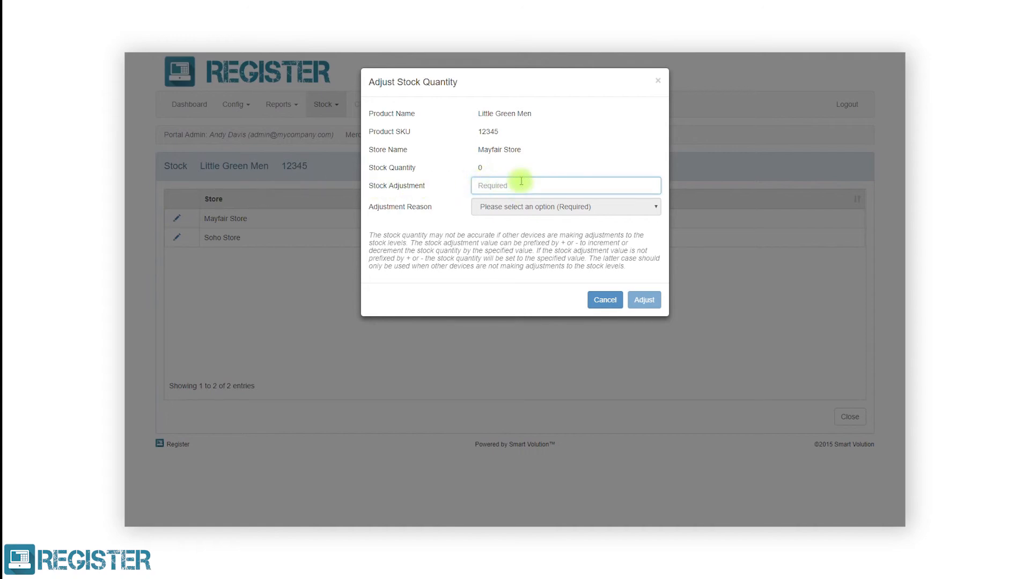
type("10")
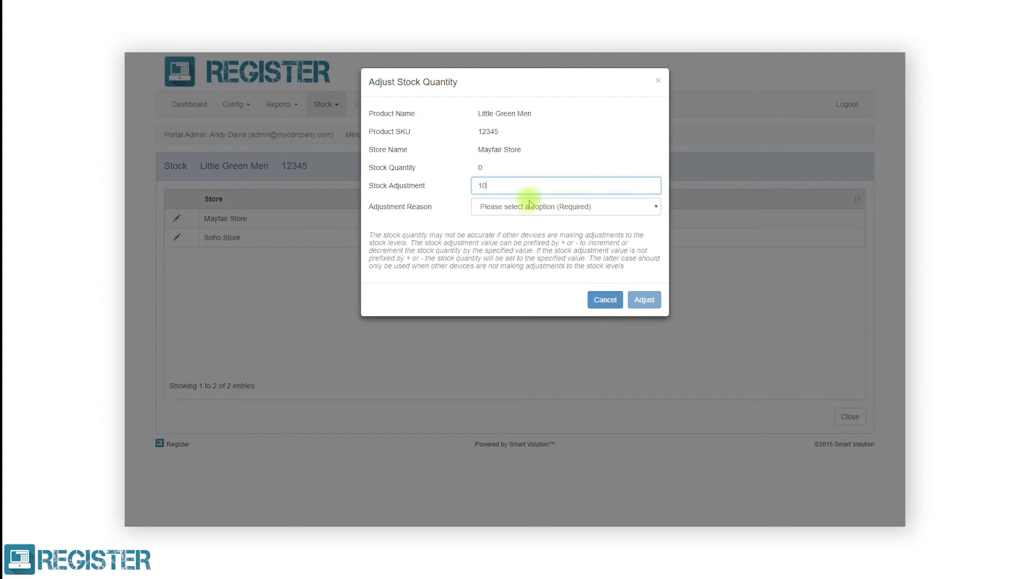
left_click(522, 206)
left_click(529, 229)
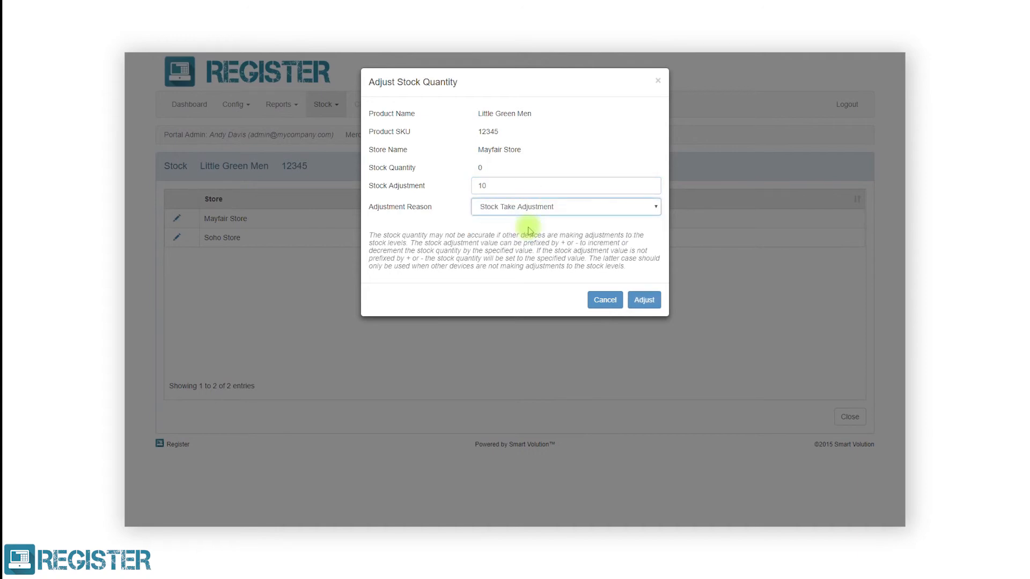
left_click(637, 296)
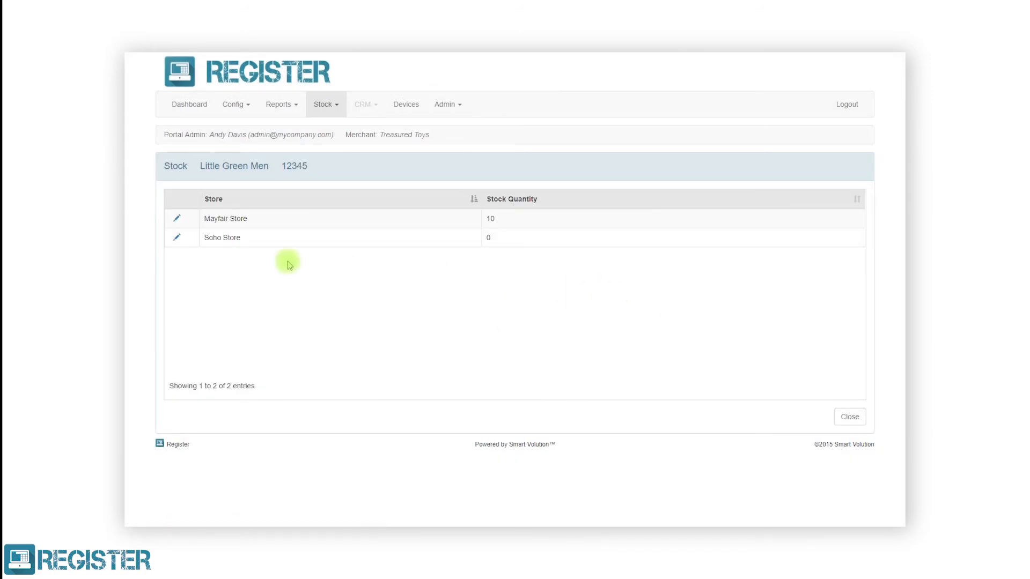
Set the Soho Store stock to 5 as a Stock Take Adjustment and close the stock view.
left_click(176, 237)
left_click(504, 184)
type("5")
left_click(504, 207)
left_click(514, 229)
left_click(641, 300)
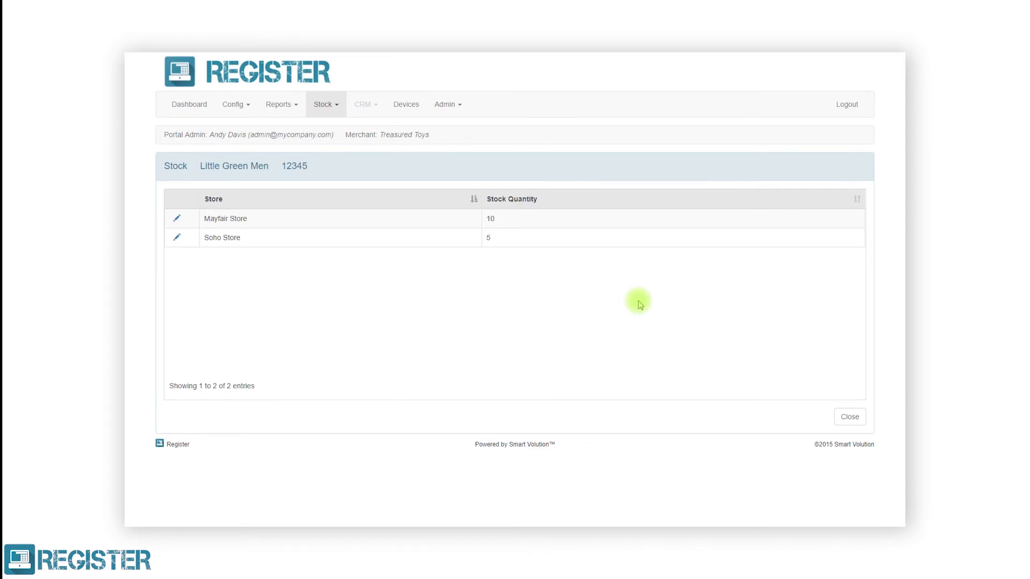
left_click(849, 417)
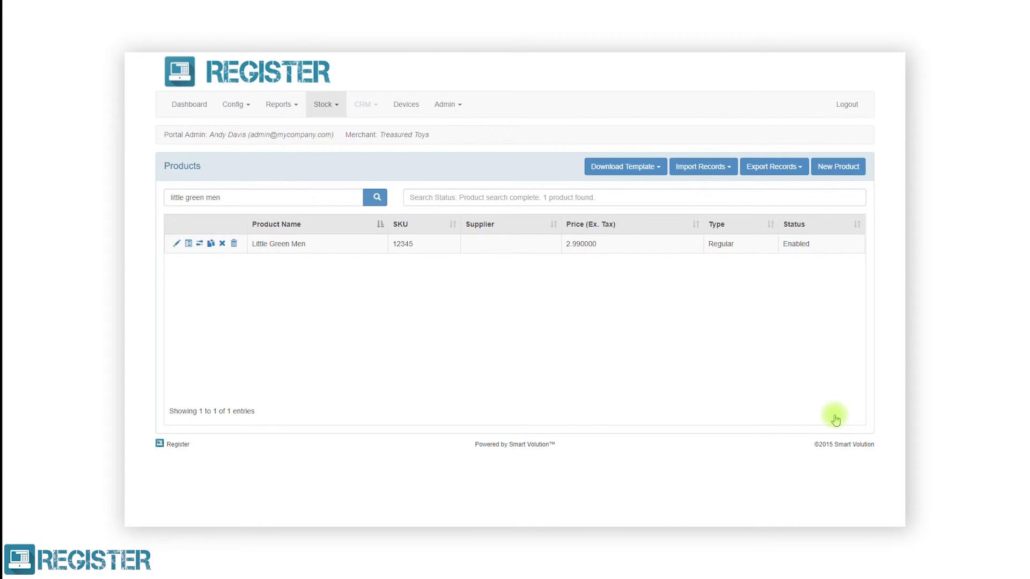
Import the 114 stock records from the 4.8 Stock - Toys file.
left_click(714, 169)
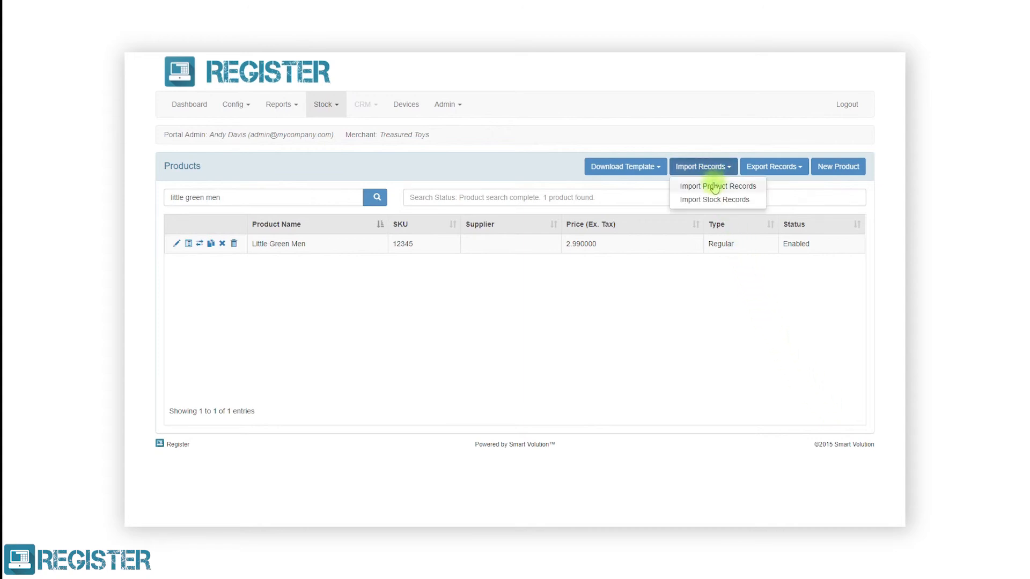
left_click(712, 201)
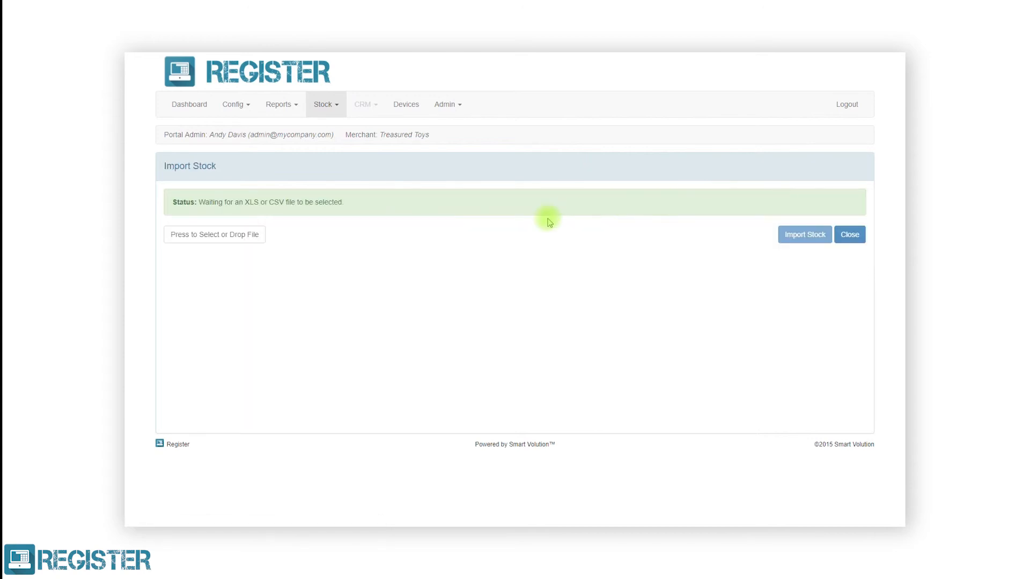
left_click(226, 234)
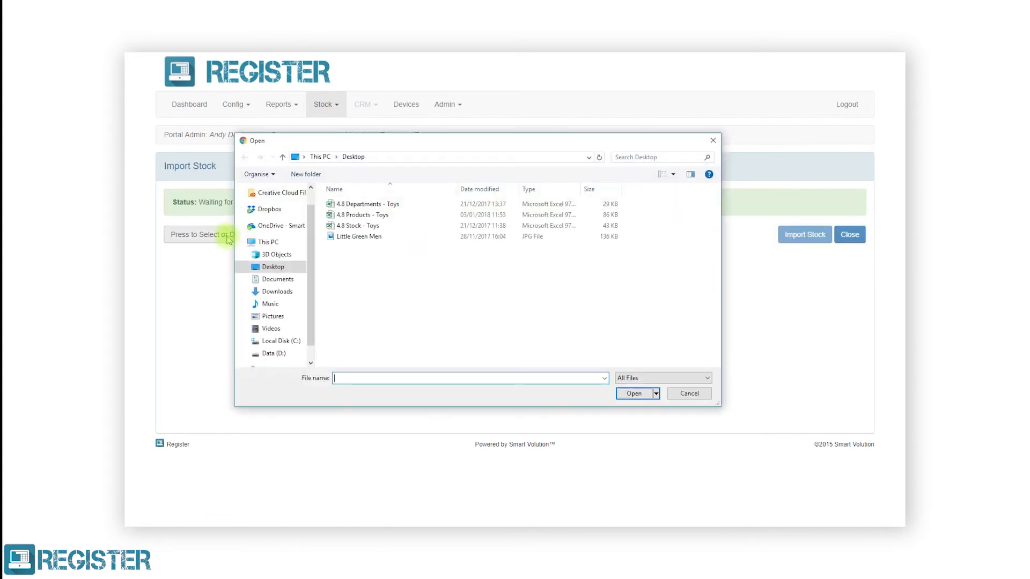
left_click(351, 226)
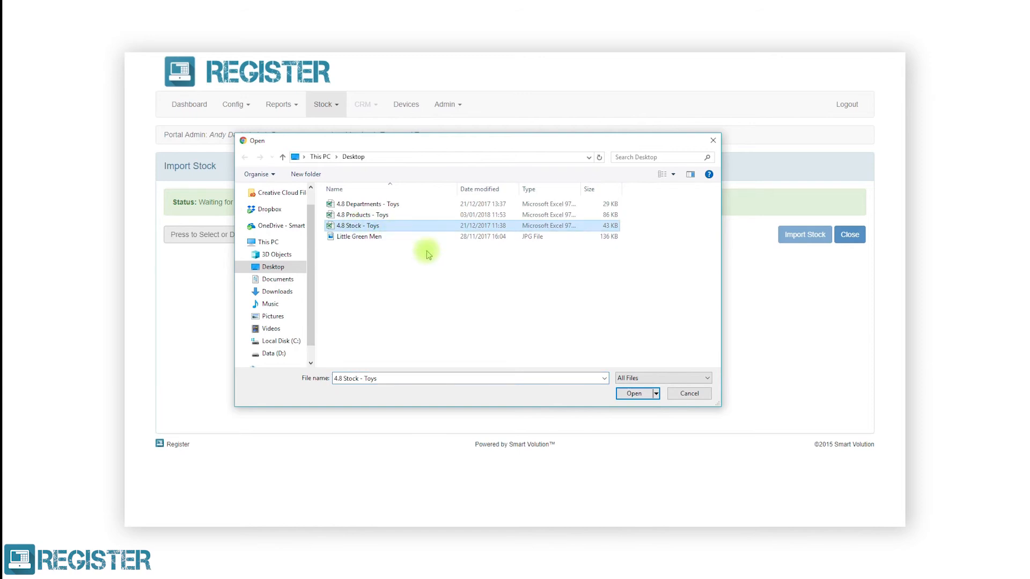
left_click(632, 394)
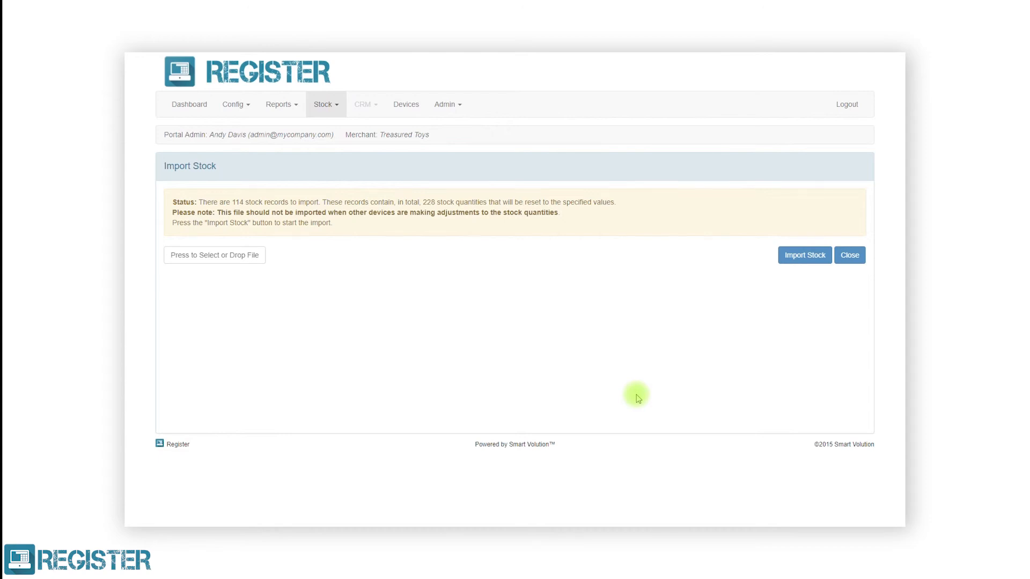
left_click(790, 258)
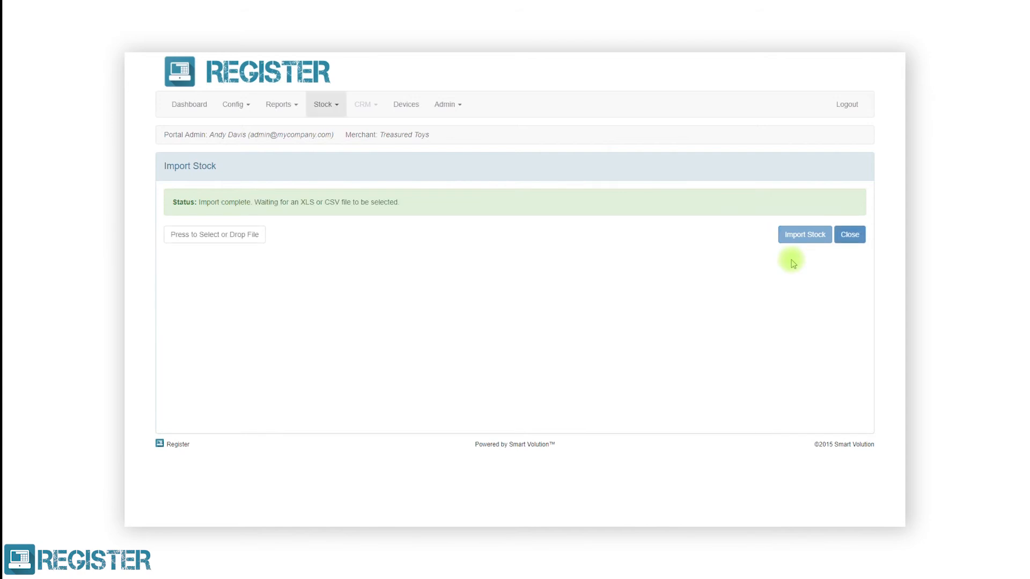
left_click(846, 229)
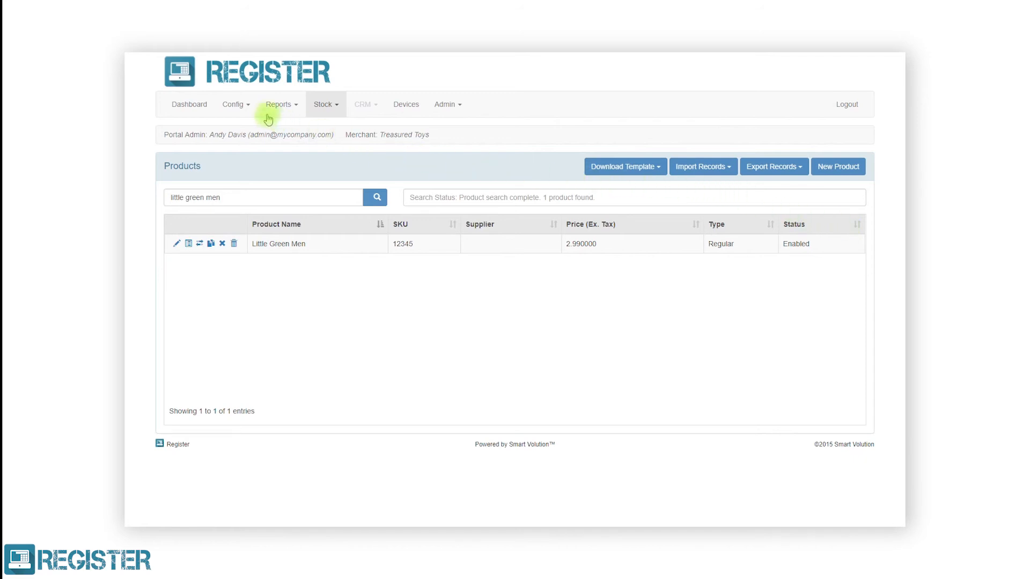
Create a new product browser named 'Main Product Browser'.
left_click(241, 106)
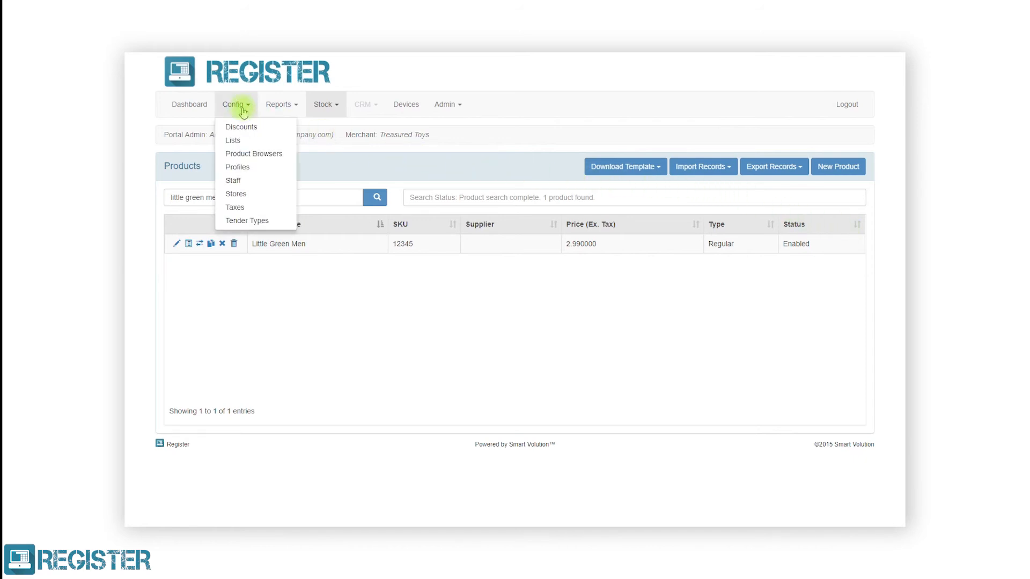
left_click(261, 155)
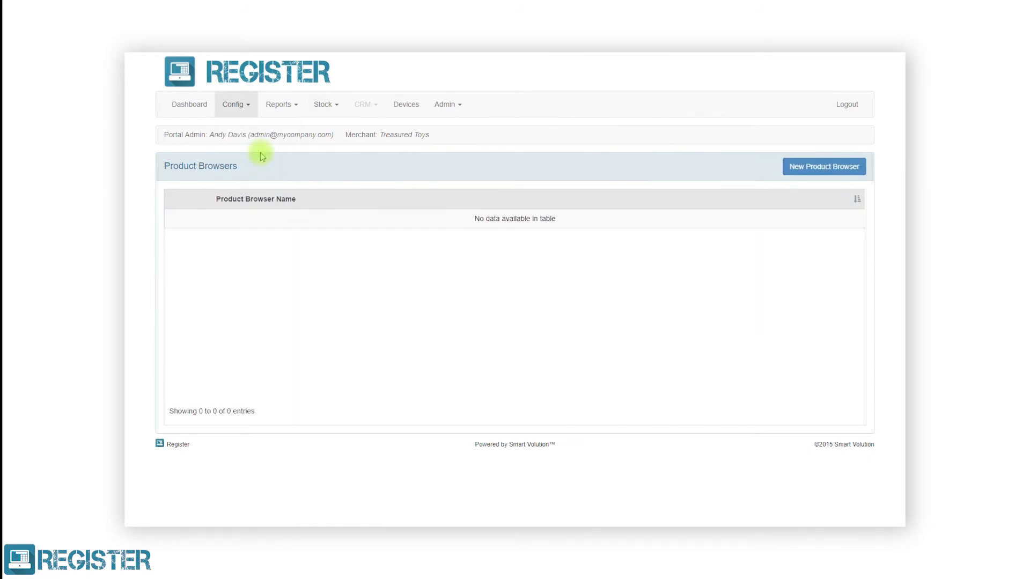
left_click(798, 164)
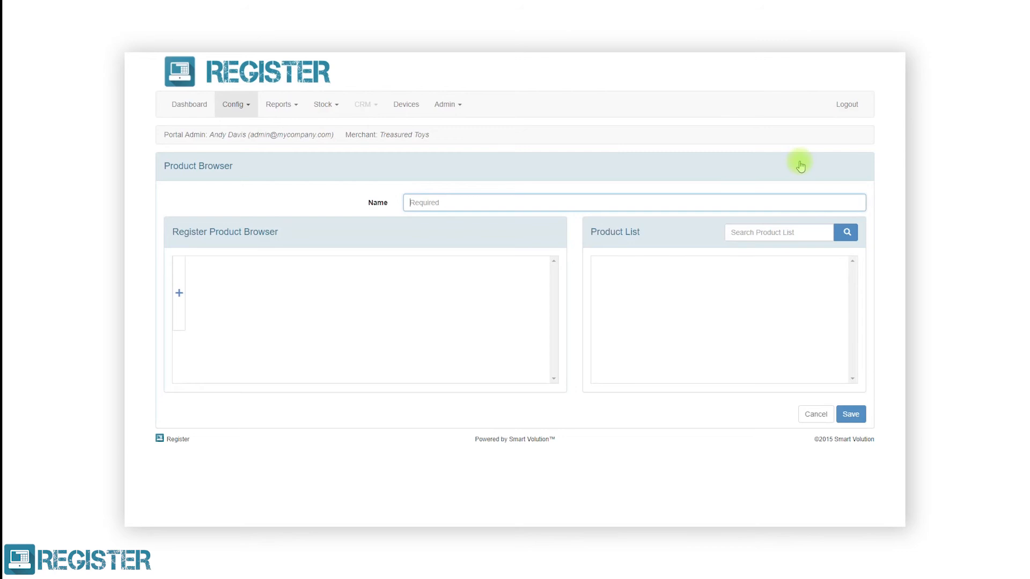
left_click(738, 202)
type("Mai")
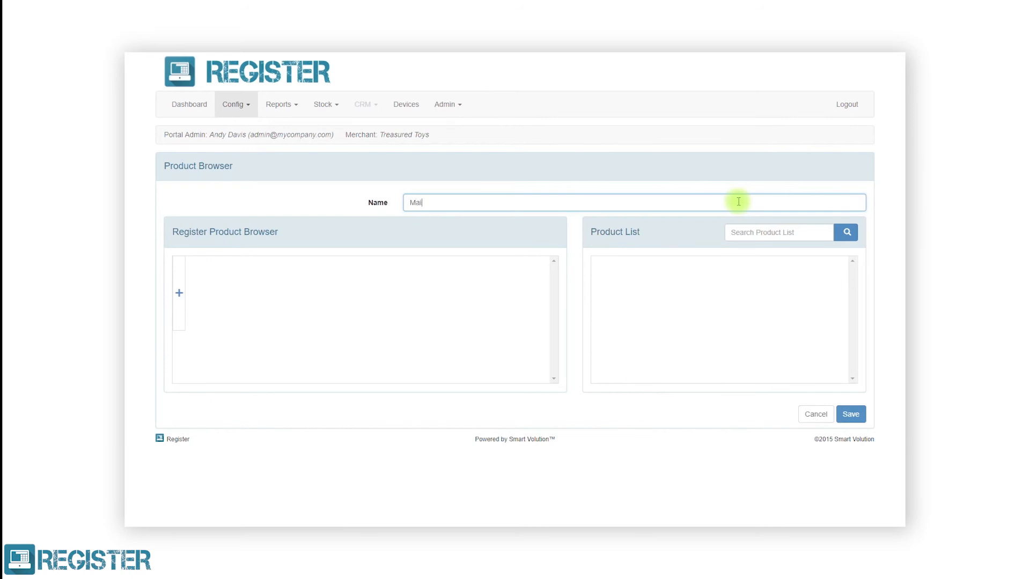
type("n Product Browser")
Add Little Green Men, Loose Marbles, Play-Doh 4 Pack and a Hot Wheels item to the grid.
left_click(751, 227)
type("little gi")
type("een")
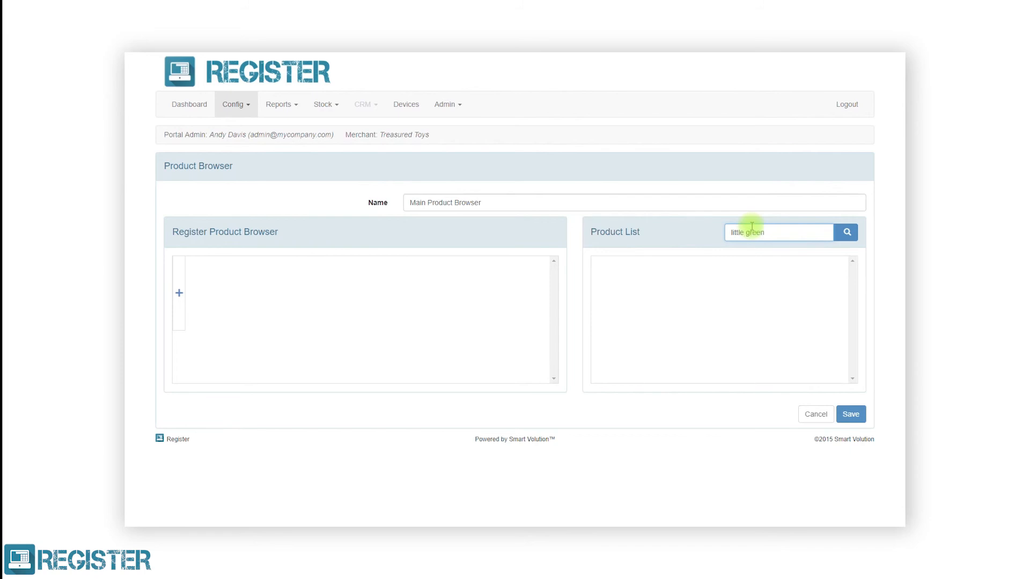
left_click(846, 232)
left_click_drag(660, 306, 181, 291)
left_click_drag(766, 233, 729, 232)
type("marbles")
left_click(846, 233)
left_click_drag(270, 304, 260, 294)
left_click_drag(766, 232, 721, 232)
type("play-doh")
left_click(846, 233)
left_click_drag(622, 340, 453, 300)
left_click_drag(767, 232, 729, 232)
type("hot wheels")
left_click(845, 233)
left_click_drag(631, 288, 448, 298)
Add the Hair-ee Spring figurines, Minions Stuart and Pinky the Owl to the grid.
left_click_drag(767, 232, 727, 235)
key("BackSpace")
type("spring")
left_click(844, 231)
left_click_drag(626, 290, 269, 367)
left_click_drag(757, 234, 726, 229)
key("BackSpace")
type("minions")
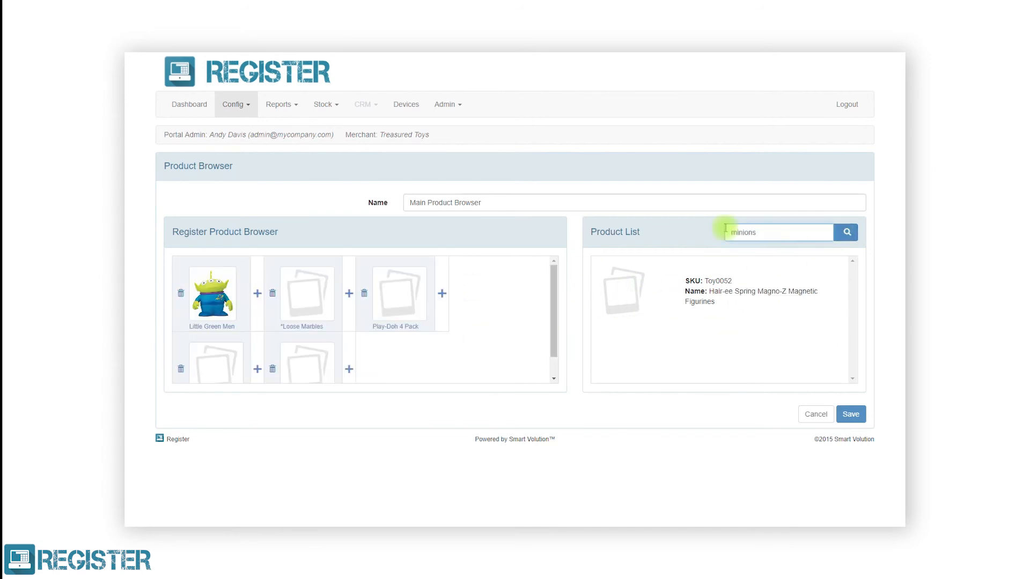
key("Return")
left_click_drag(622, 292, 375, 364)
left_click_drag(758, 233, 725, 232)
type("beanie boos")
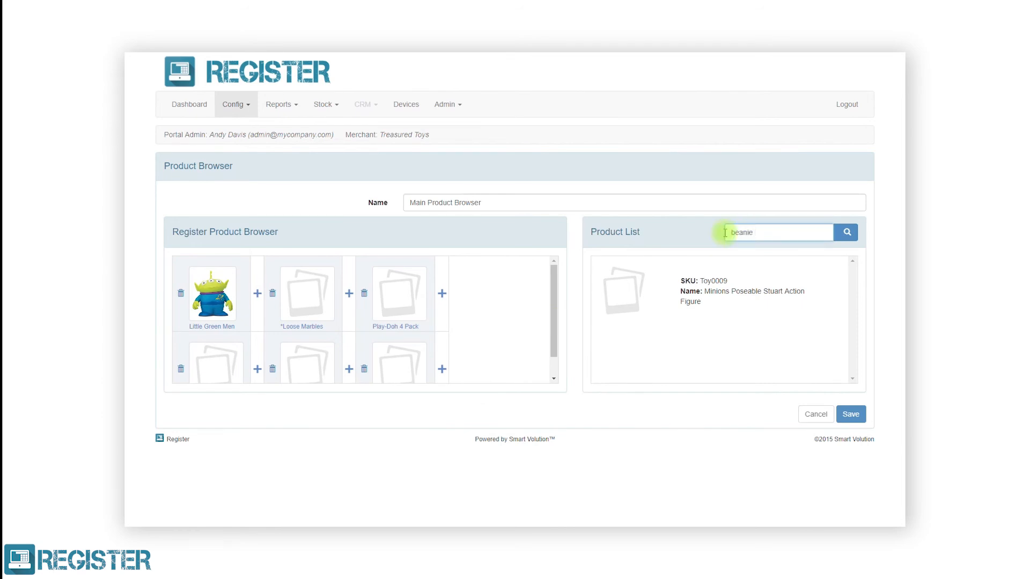
left_click(846, 232)
left_click_drag(638, 329, 445, 354)
Add the LEGO Rebel Trooper pack, search crayola, and save the Main Product Browser.
left_click_drag(757, 232, 725, 232)
type("lego star wars")
left_click(846, 236)
left_click_drag(737, 301, 263, 343)
left_click_drag(780, 232, 725, 232)
type("crayola")
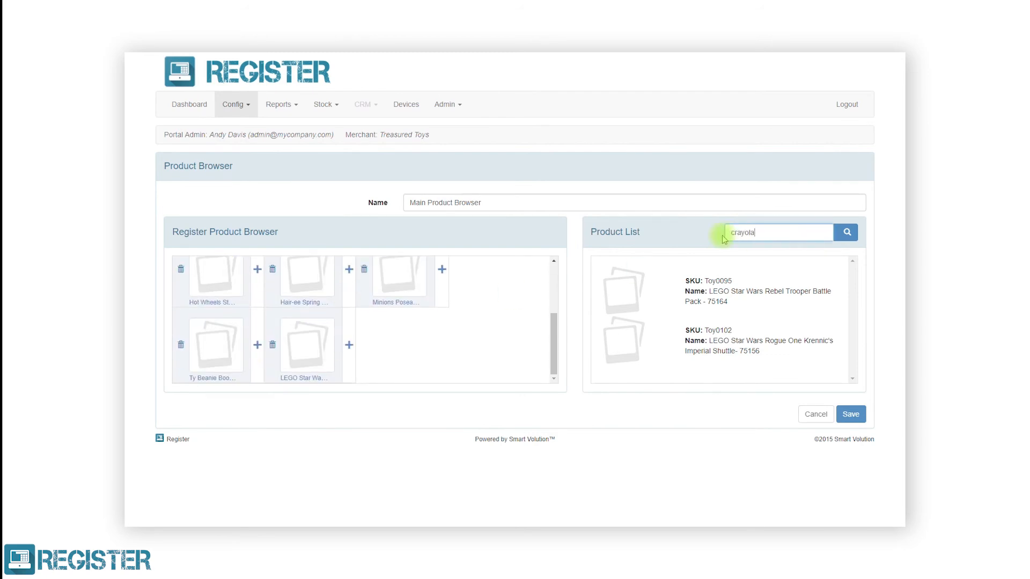
left_click(845, 232)
scroll(356, 349, "up", 5)
left_click(842, 414)
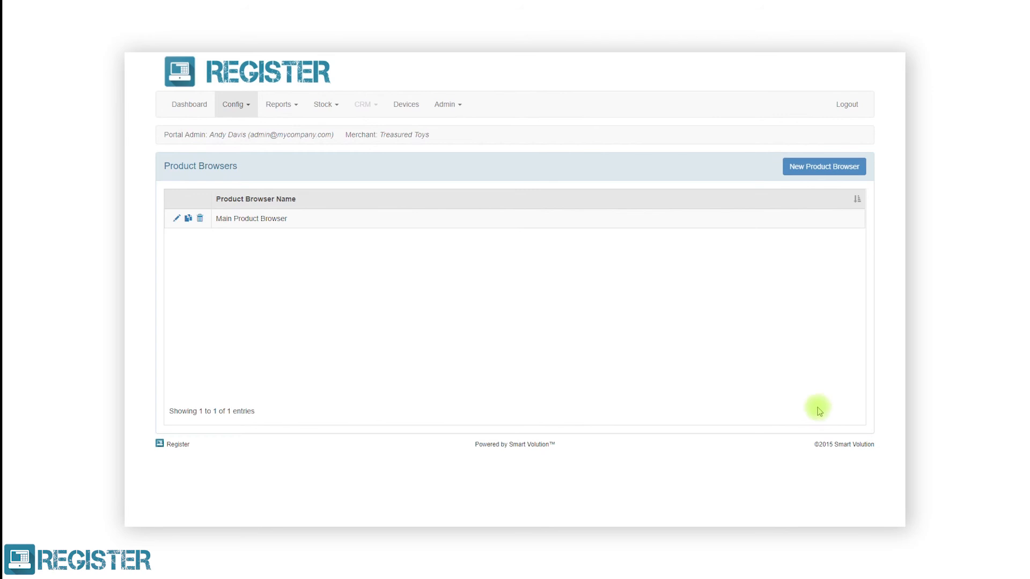
Start a new portal user with the person's first name, last name and e-mail username.
left_click(457, 110)
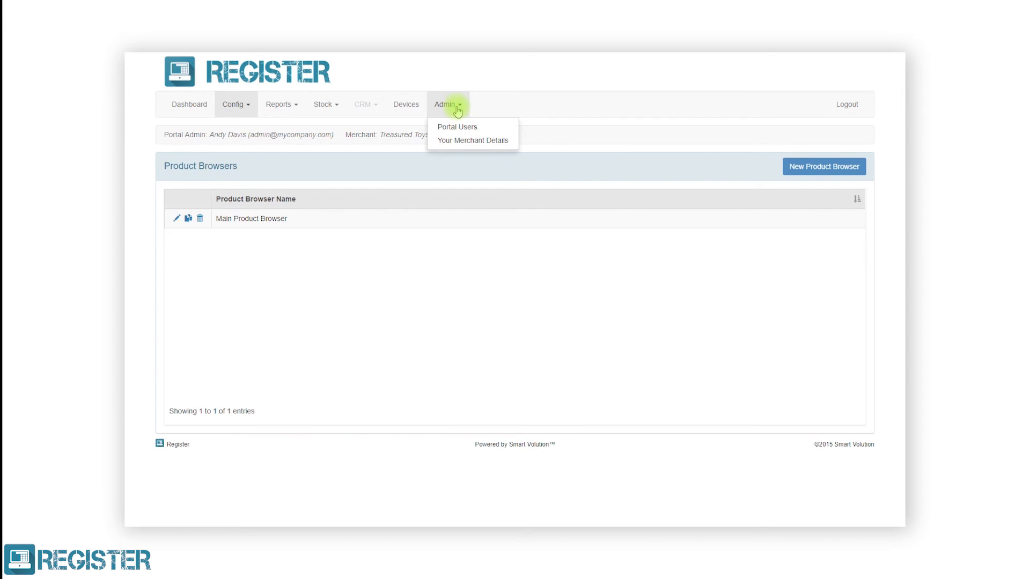
left_click(459, 127)
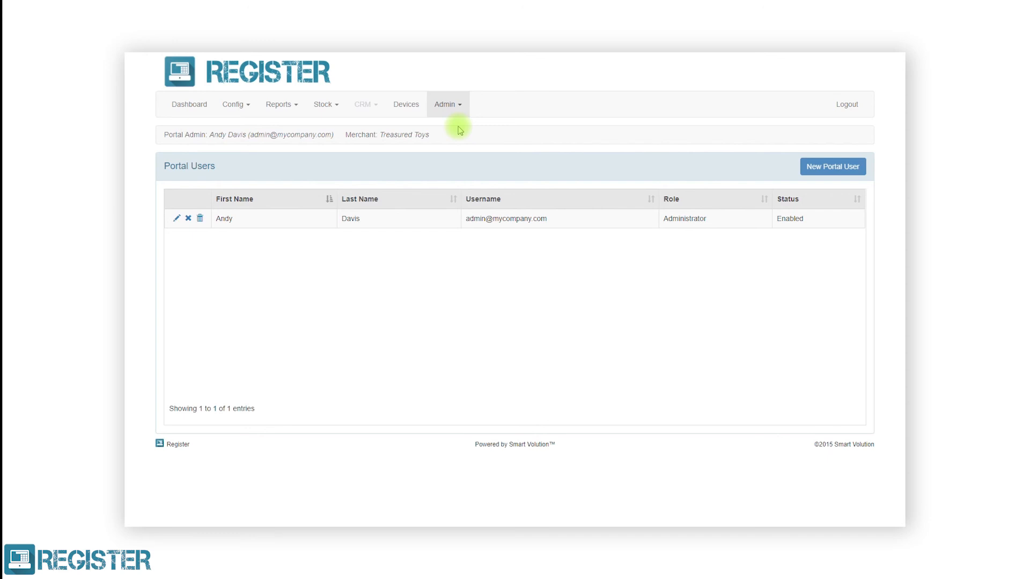
left_click(807, 166)
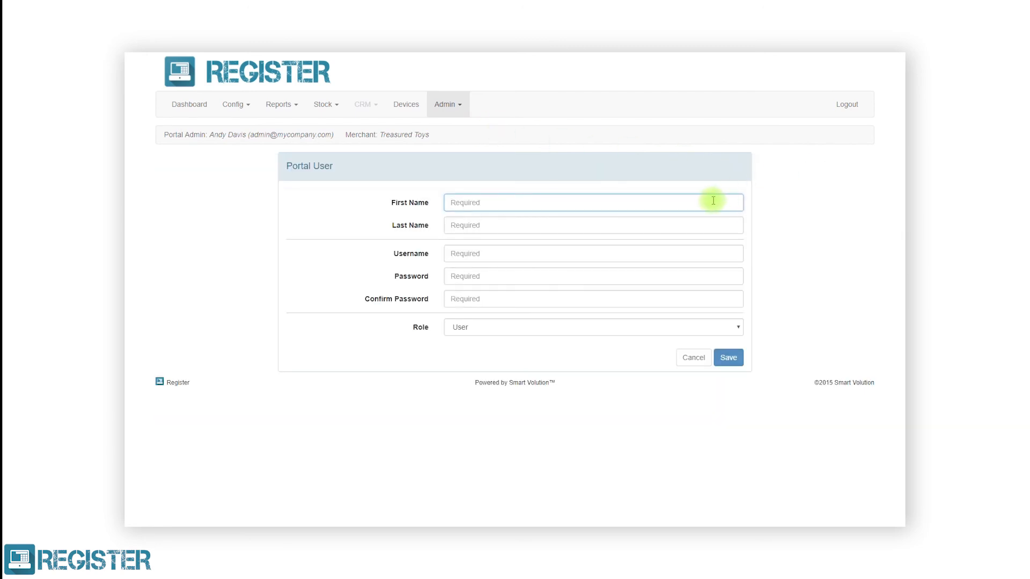
type("Sid")
left_click(704, 225)
type("Phillips")
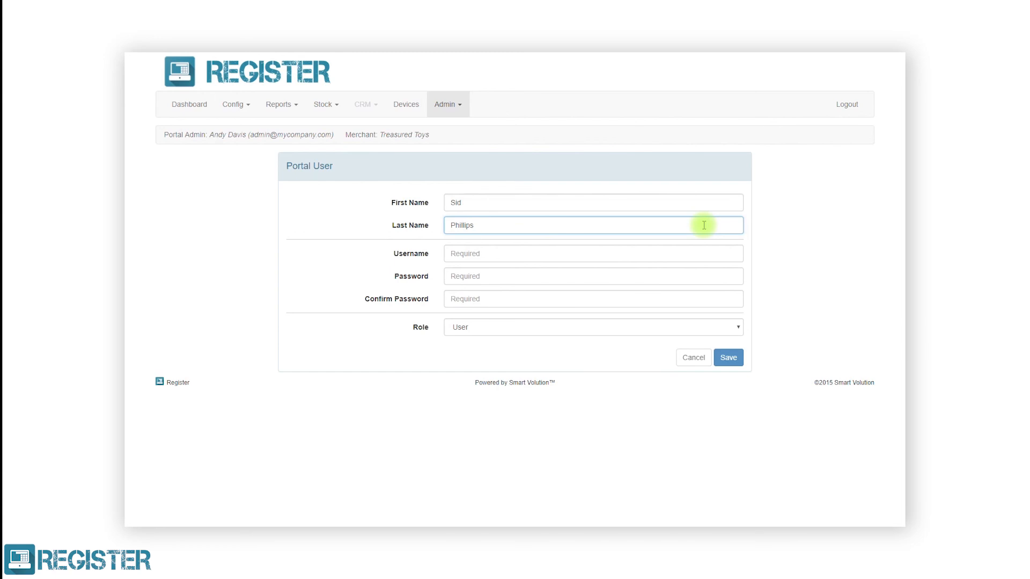
left_click(684, 248)
type("dph")
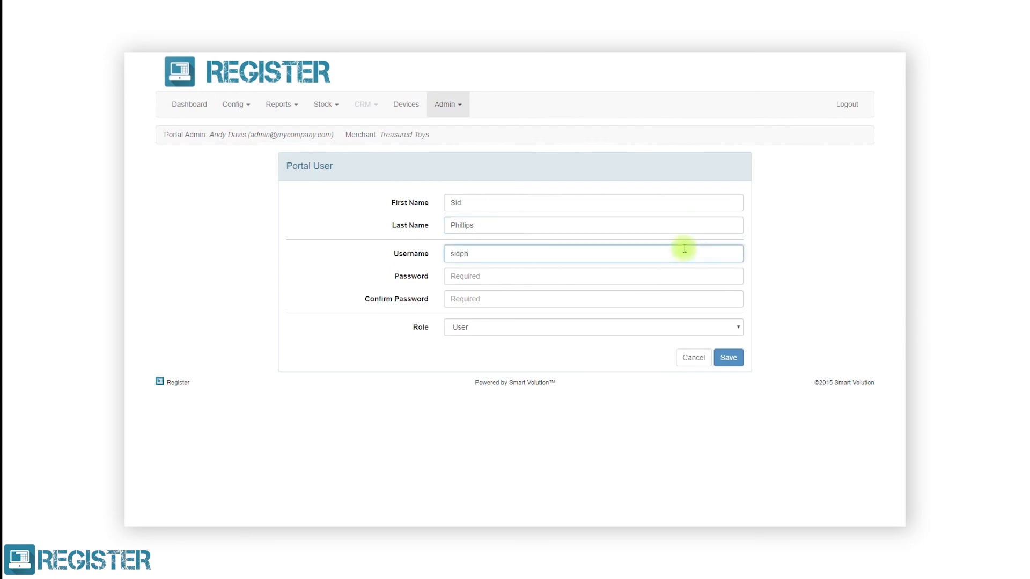
type("illips@mysite.com")
Enter and confirm the user's password, give them the Administrator role, and save.
left_click(673, 275)
type("password")
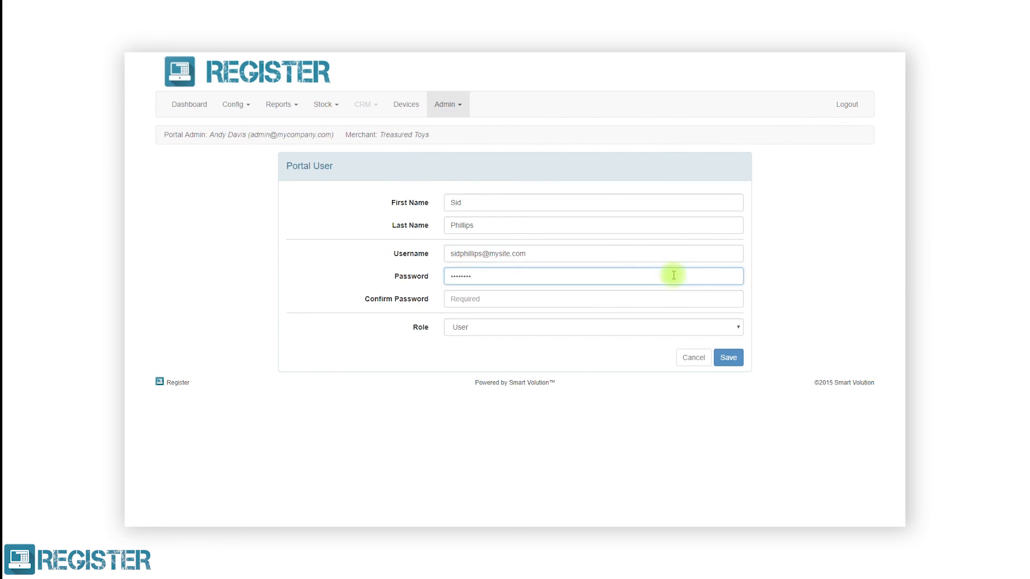
left_click(679, 296)
type("password")
left_click(680, 327)
left_click(673, 339)
left_click(727, 362)
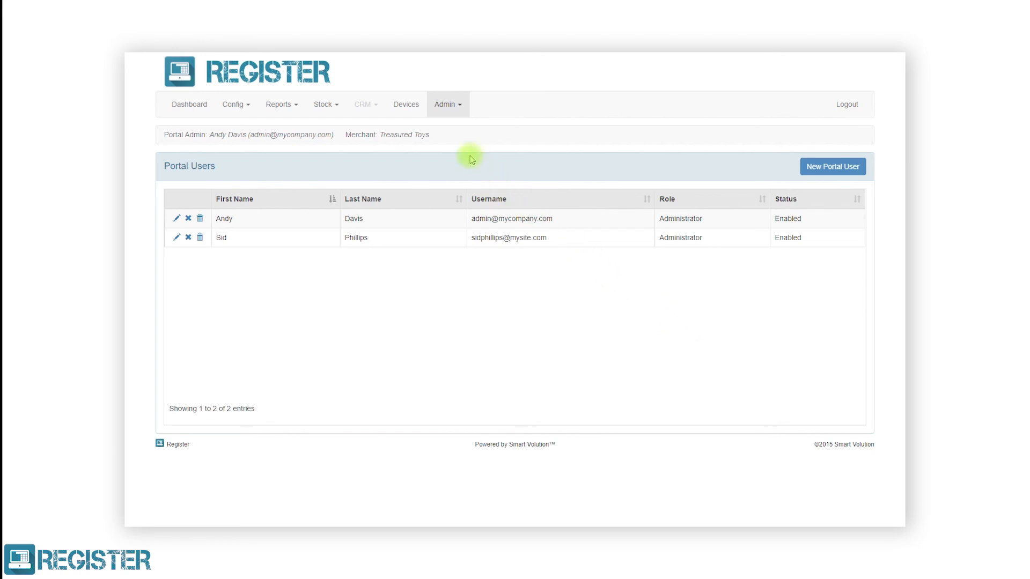
left_click(405, 106)
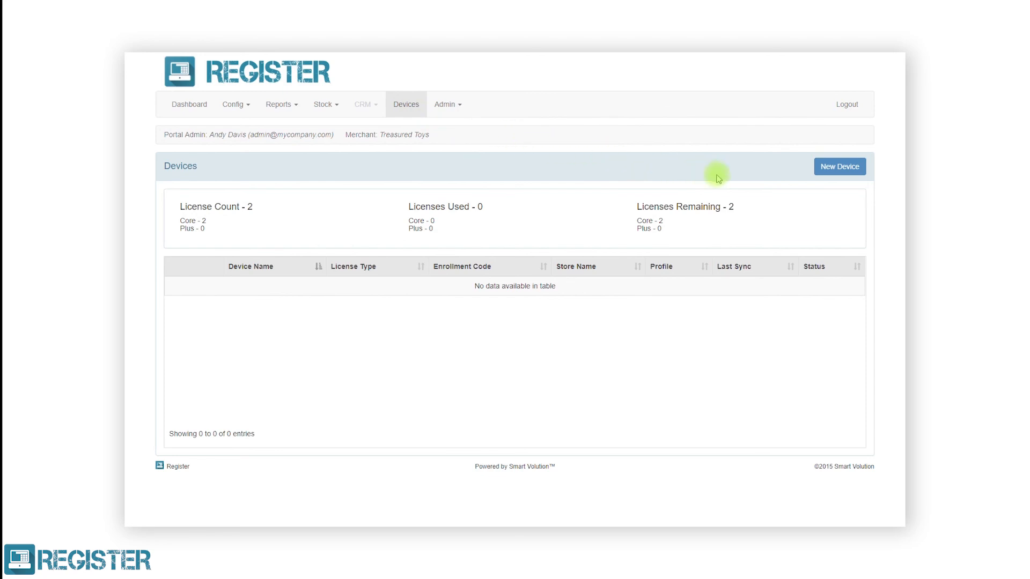
Save device 'Mayfair Main Till' with Core licence, Mayfair Store, Till Settings profile and Main Product Browser.
left_click(827, 167)
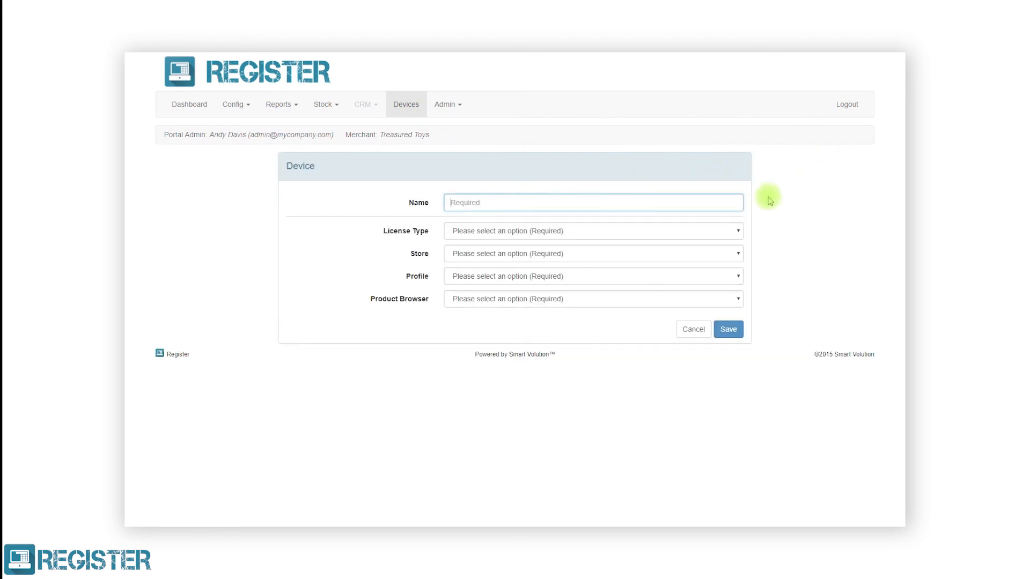
type("Mayfair")
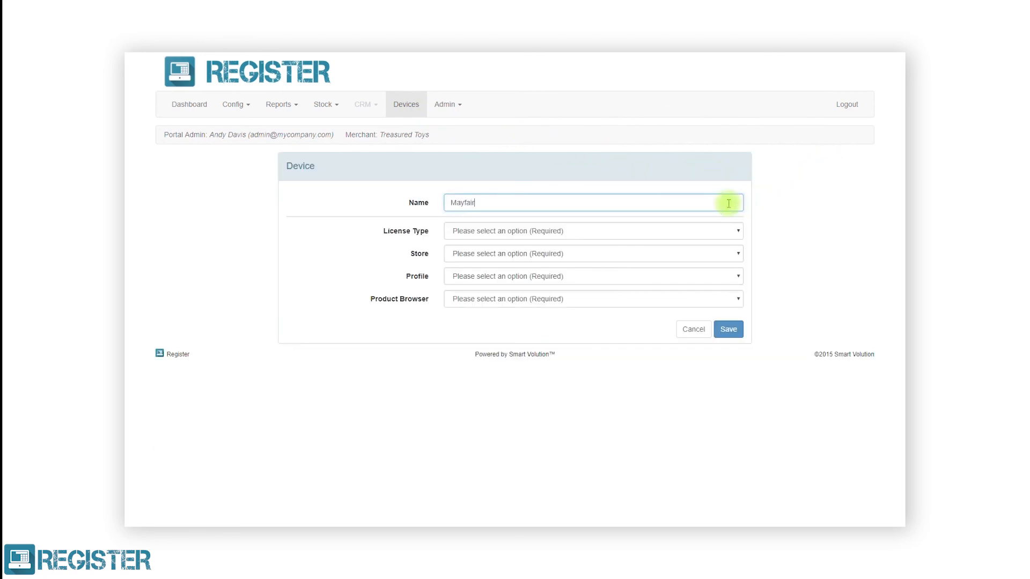
type(" Main Till")
left_click(687, 231)
left_click(678, 249)
left_click(674, 254)
left_click(670, 276)
left_click(671, 278)
left_click(663, 298)
left_click(658, 298)
left_click(655, 321)
left_click(727, 329)
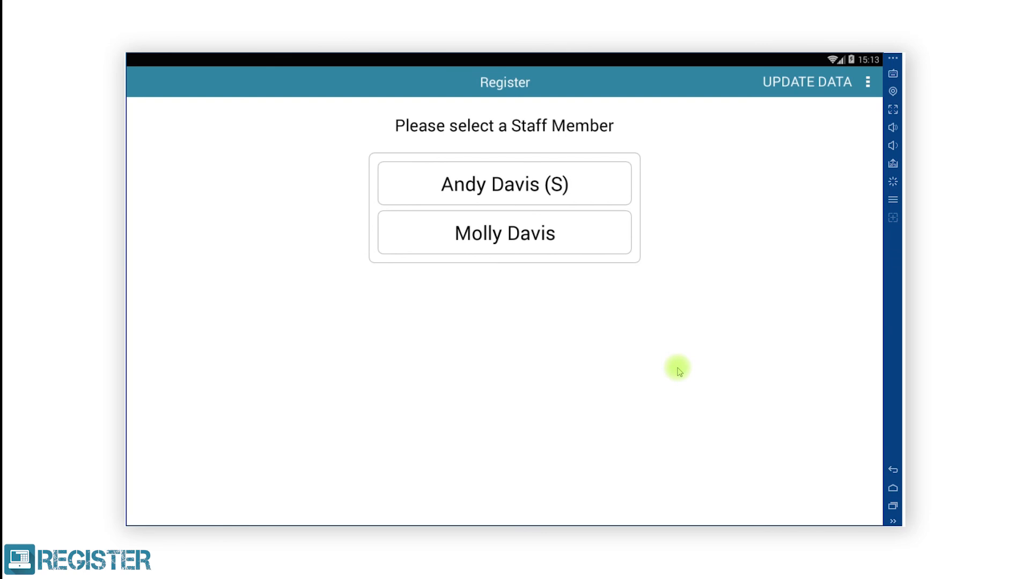
Sign in as the supervisor with their PIN and ring up one Little Green Men at £3.59.
left_click(558, 187)
left_click(456, 339)
left_click(496, 358)
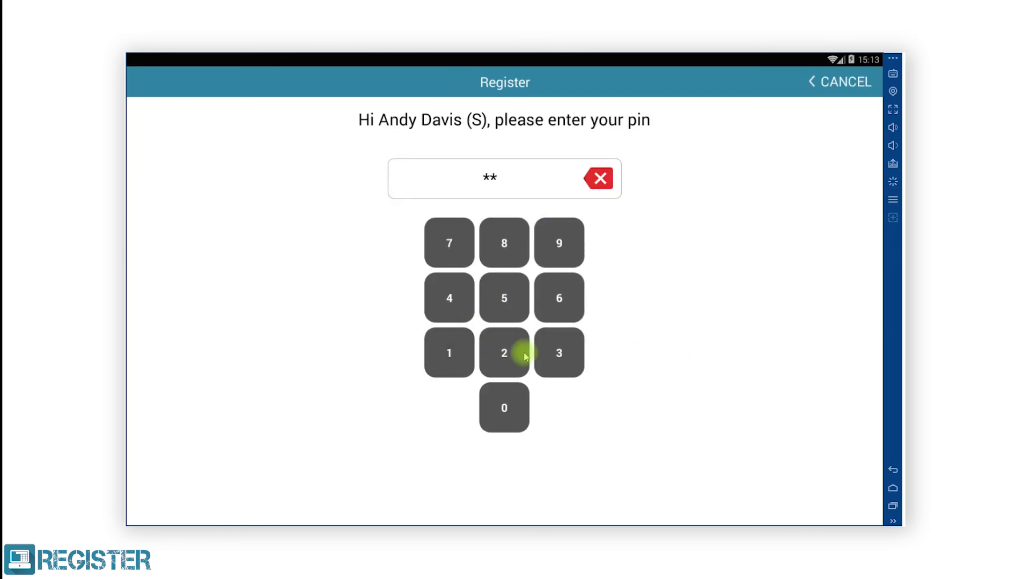
left_click(547, 358)
left_click(448, 299)
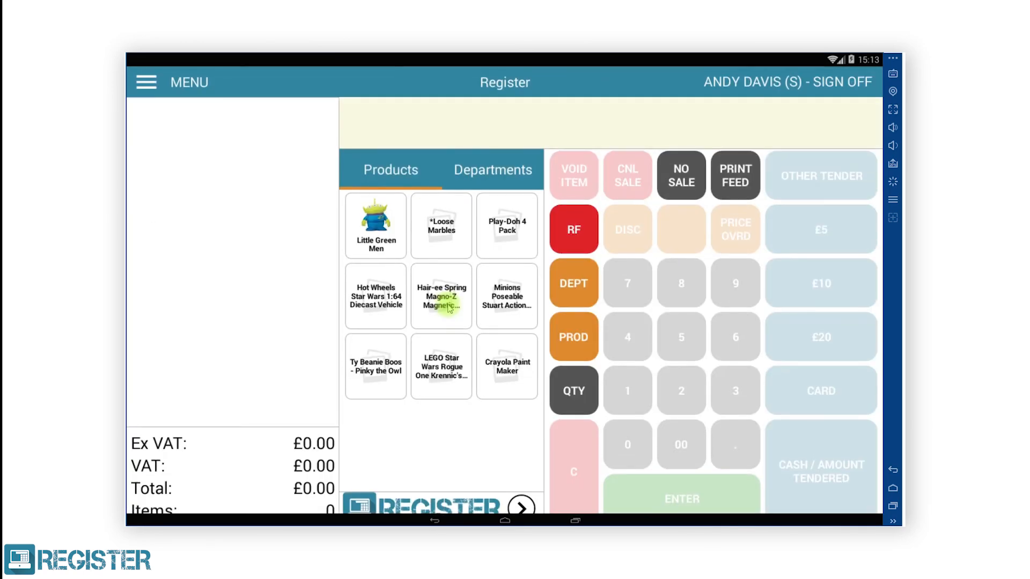
left_click(384, 234)
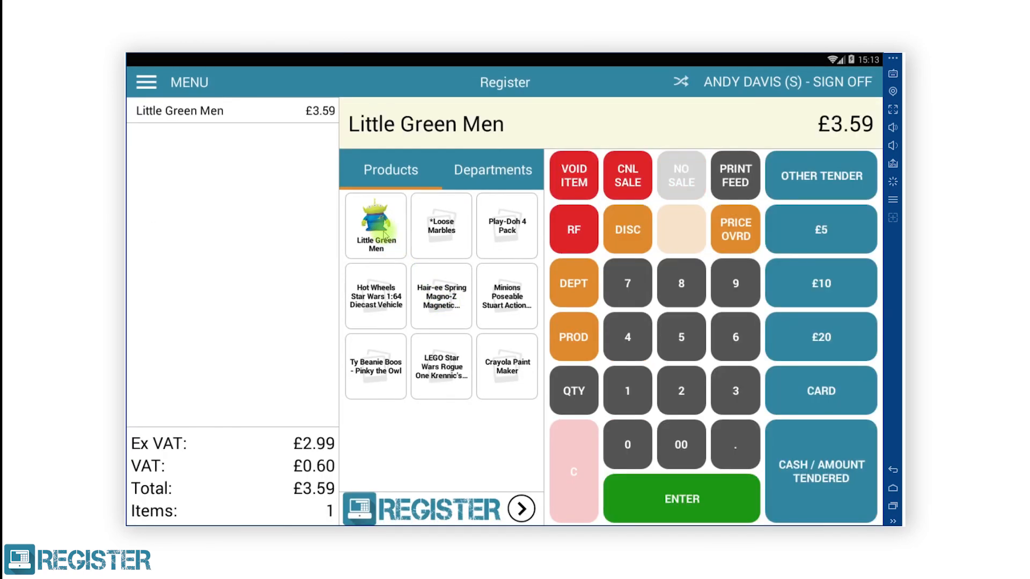